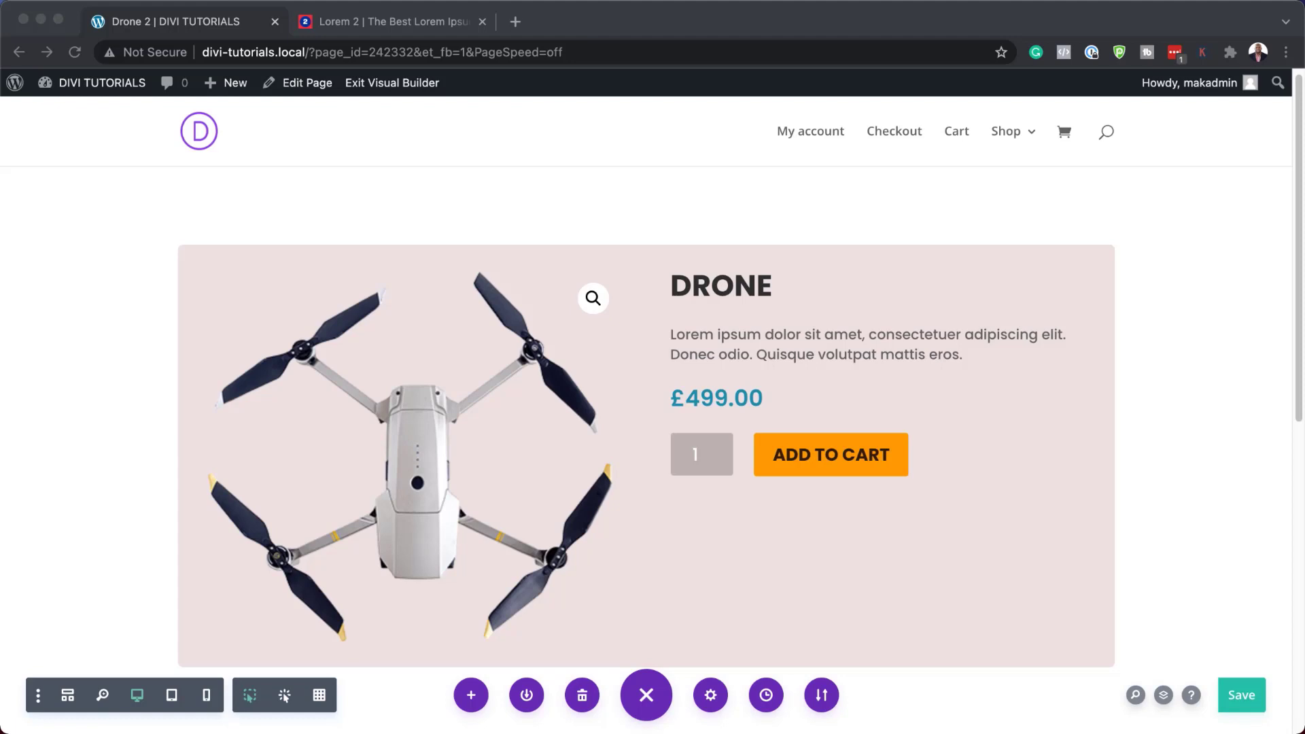
Scroll through the finished Drone layout, then exit Divi to the WordPress Dashboard home.
scroll(646, 442, "down", 1)
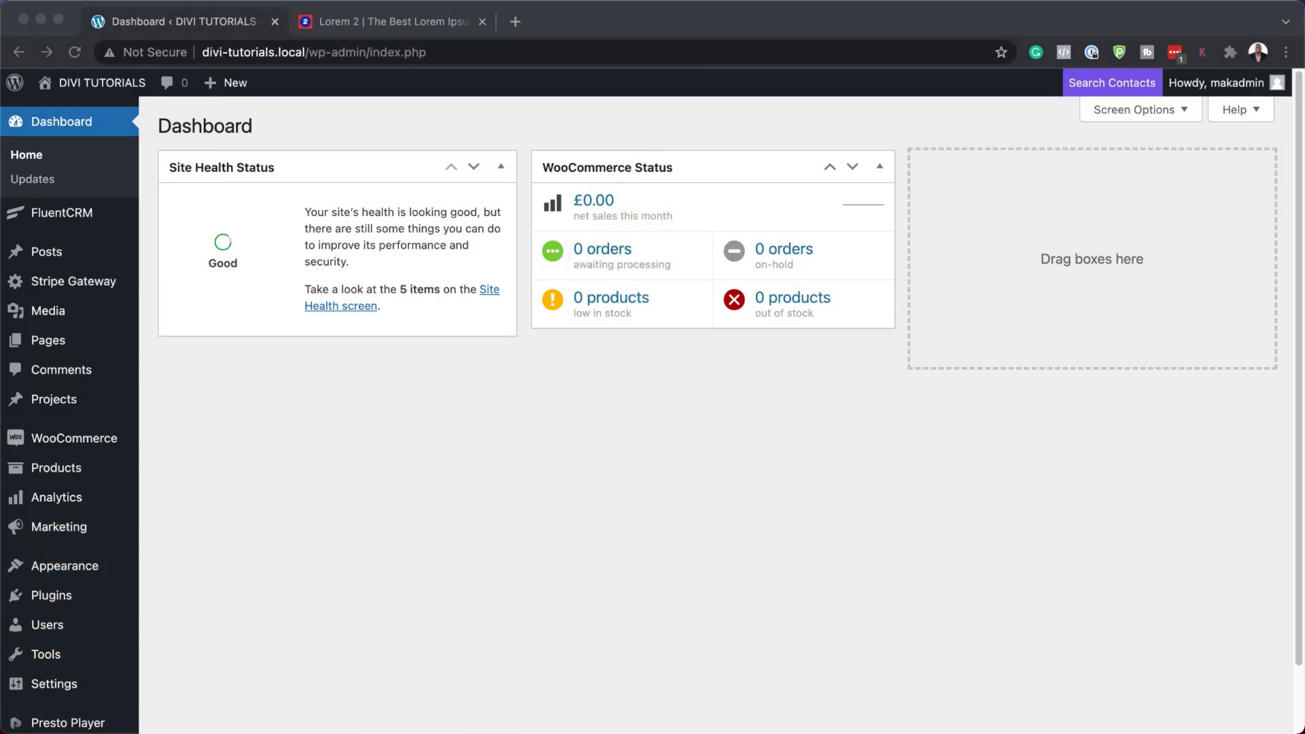
Search Add Plugins for 'woocommerce' and confirm WooCommerce is already active.
mouse_move(64, 451)
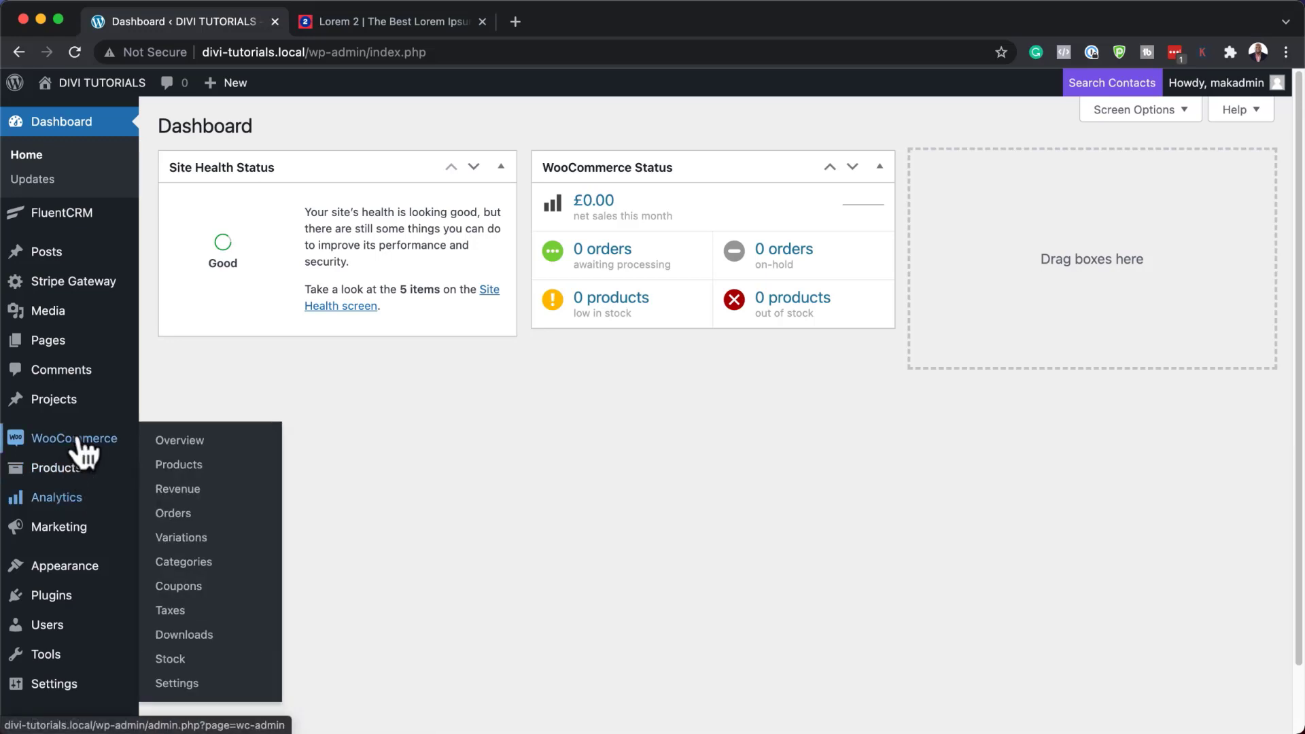
mouse_move(60, 608)
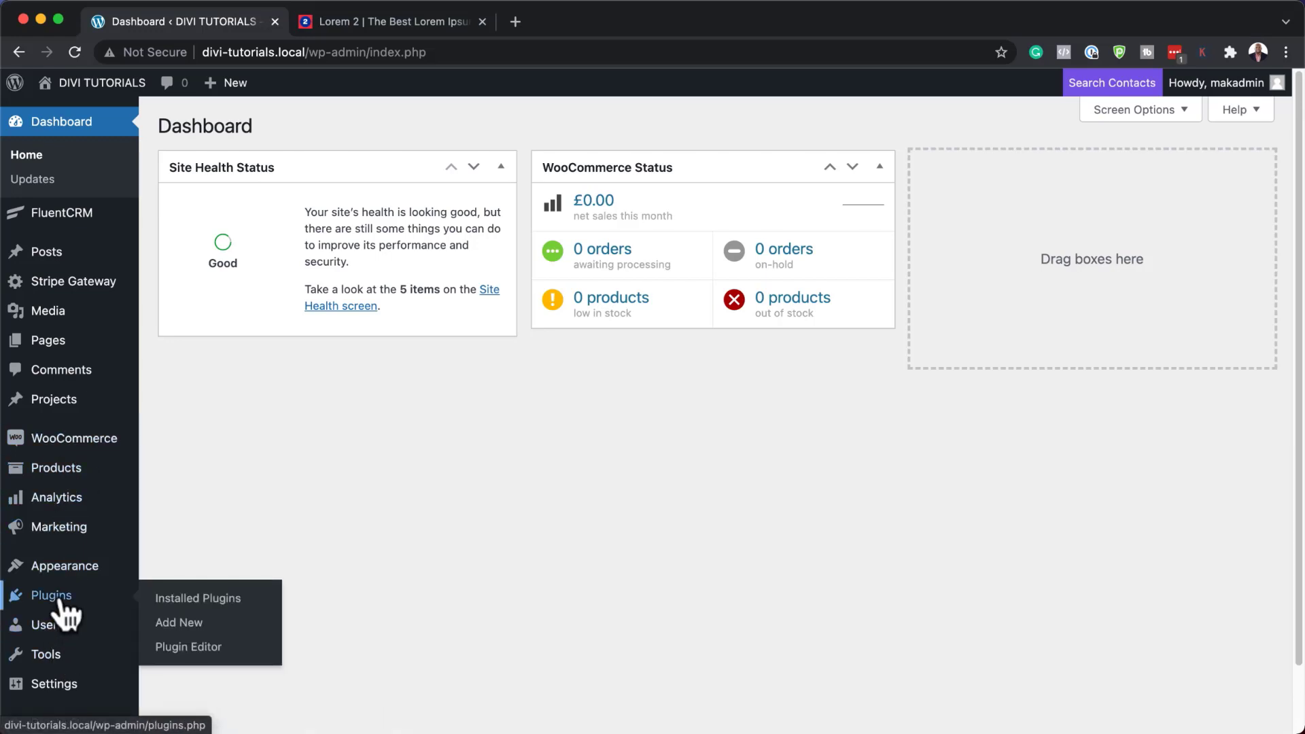
left_click(178, 626)
left_click(1063, 175)
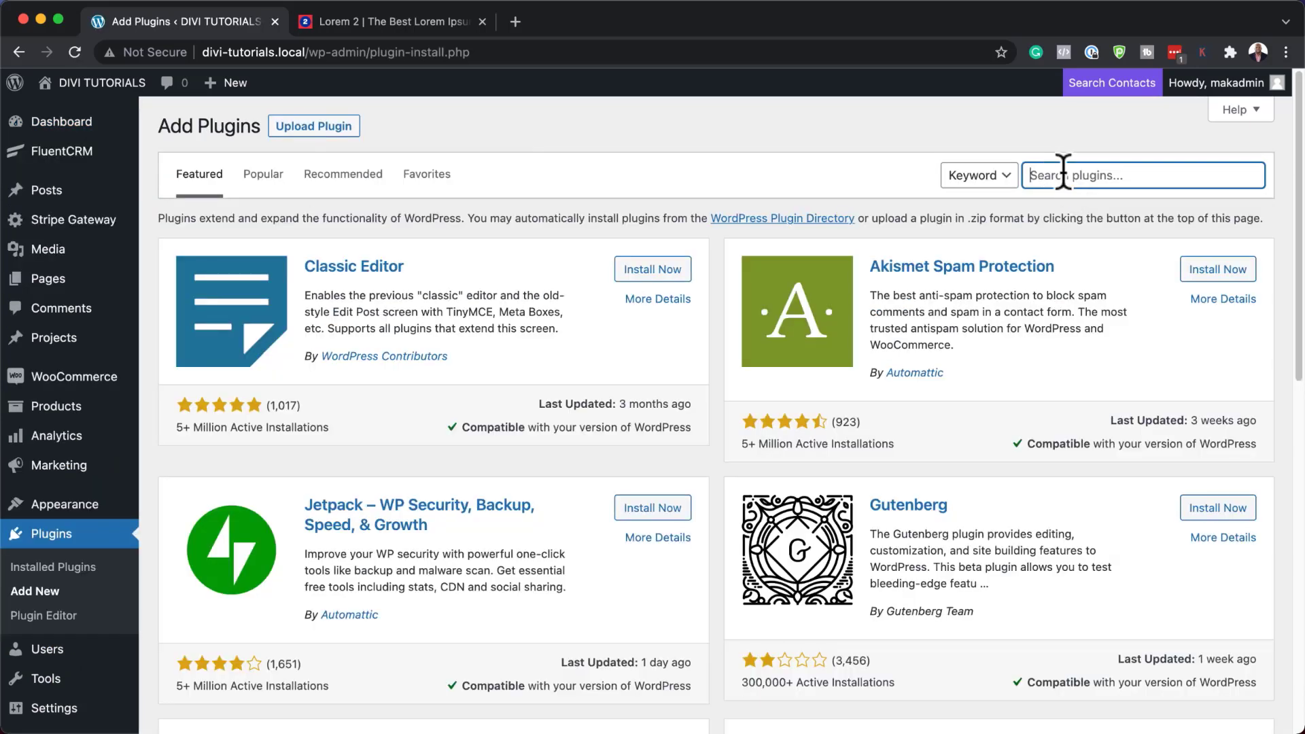
type("woocommerce")
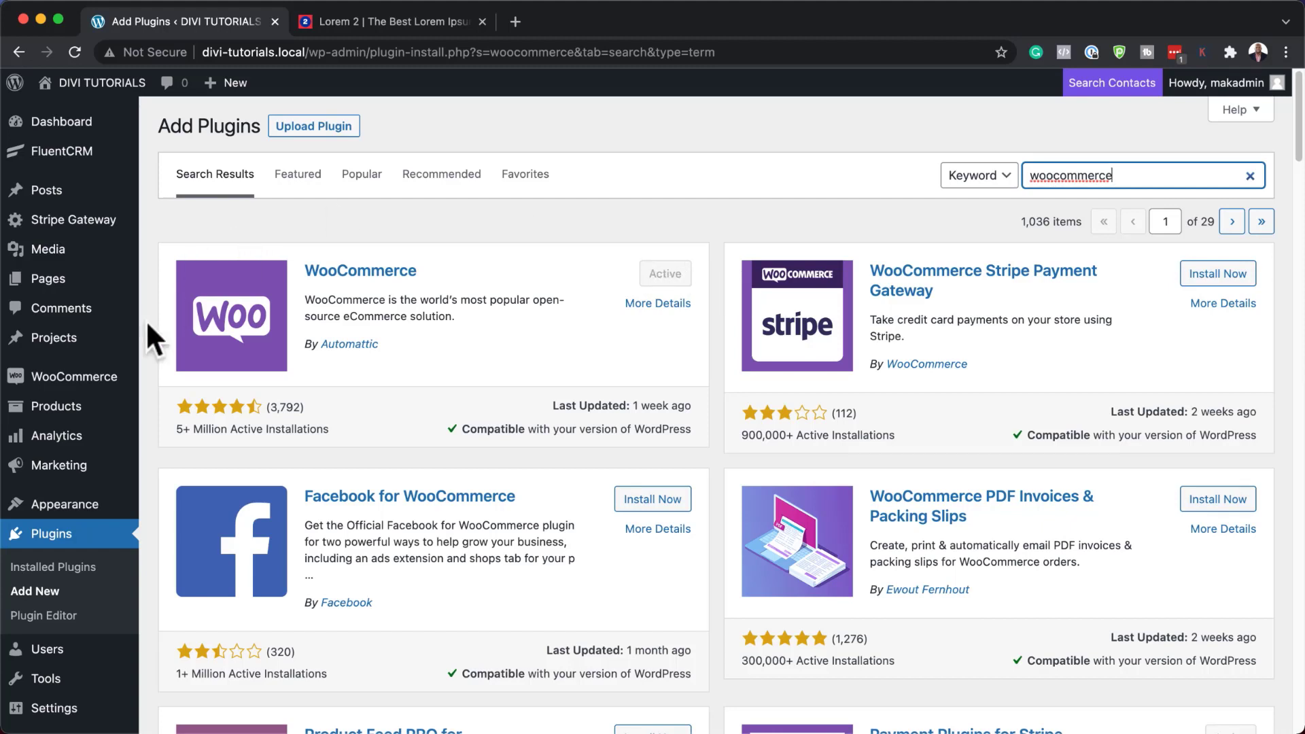
mouse_move(54, 389)
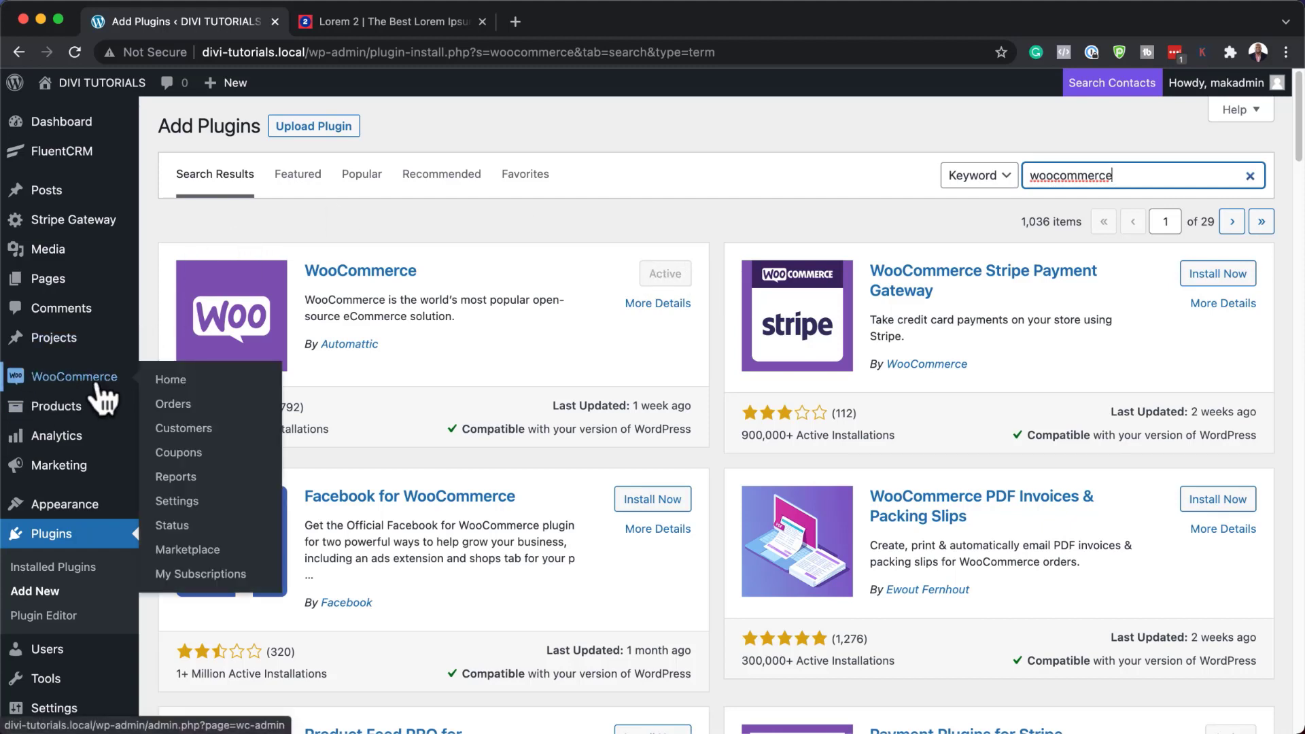
mouse_move(39, 418)
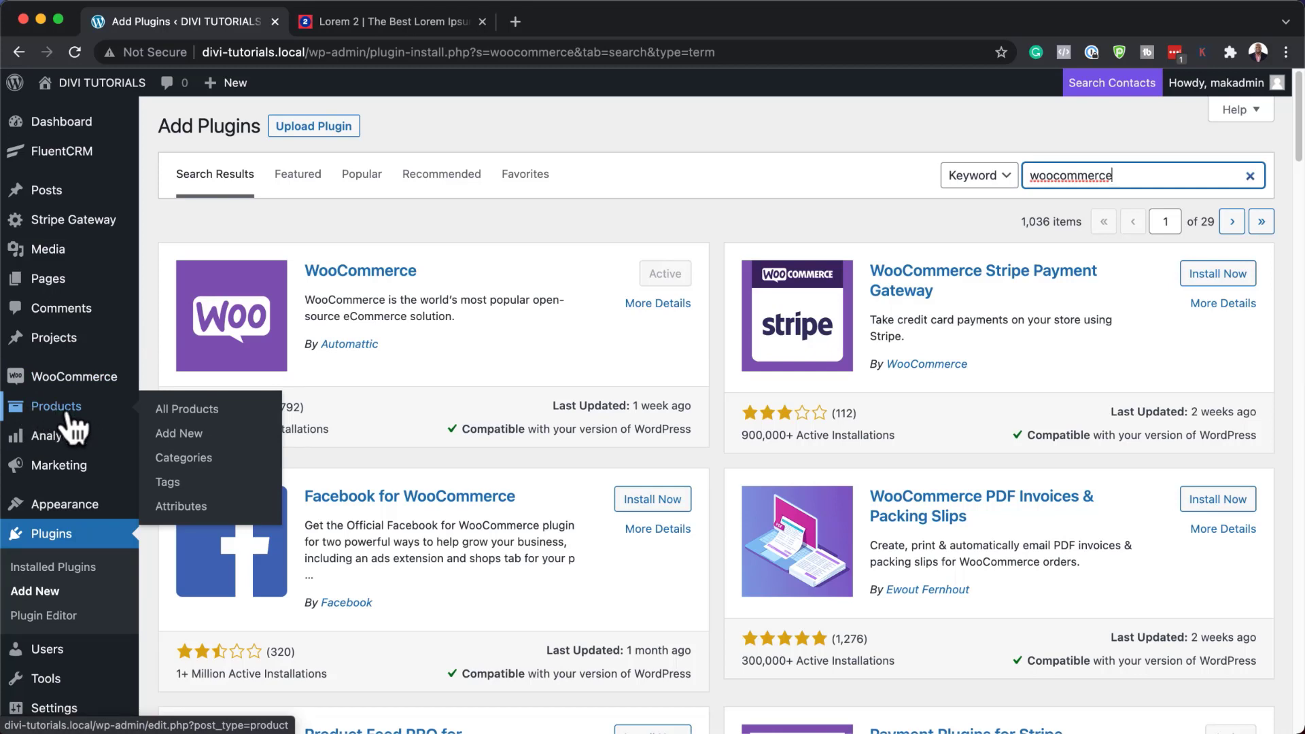
Start a new product named 'Drone' with the pasted Lorem ipsum description.
left_click(163, 433)
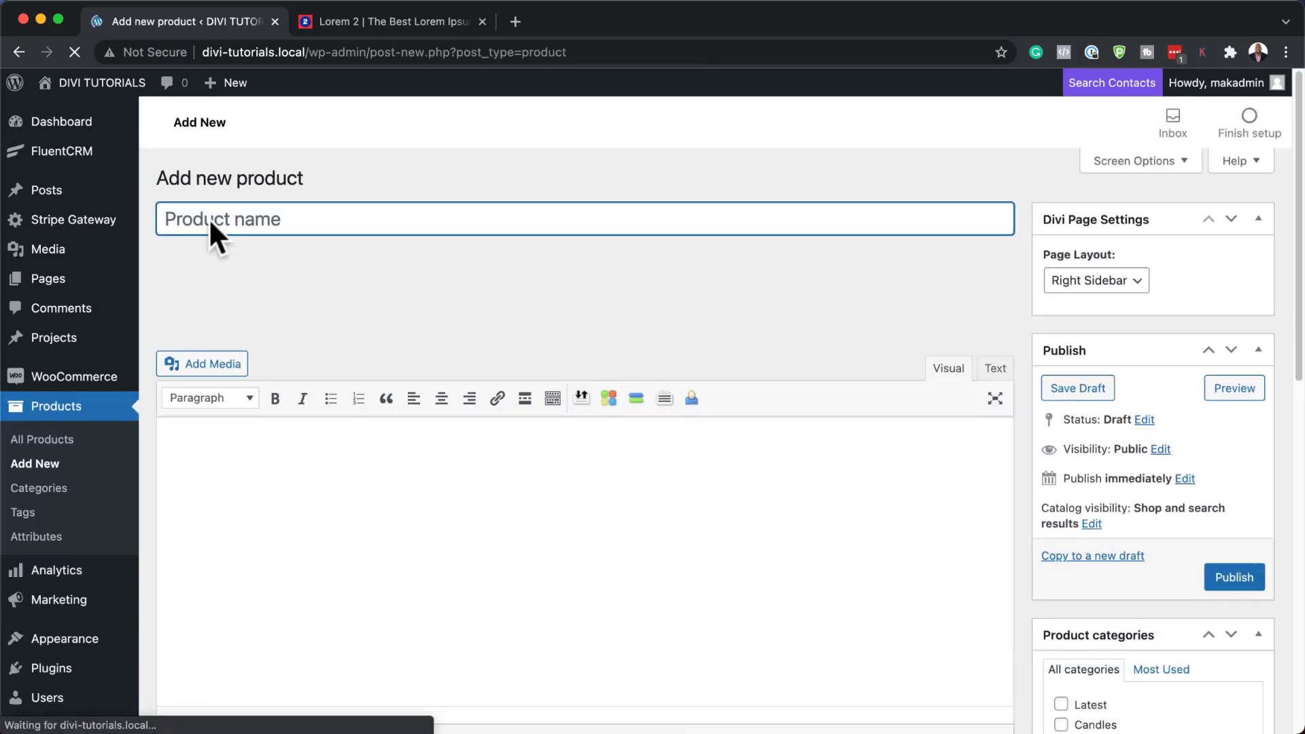
type("Dro")
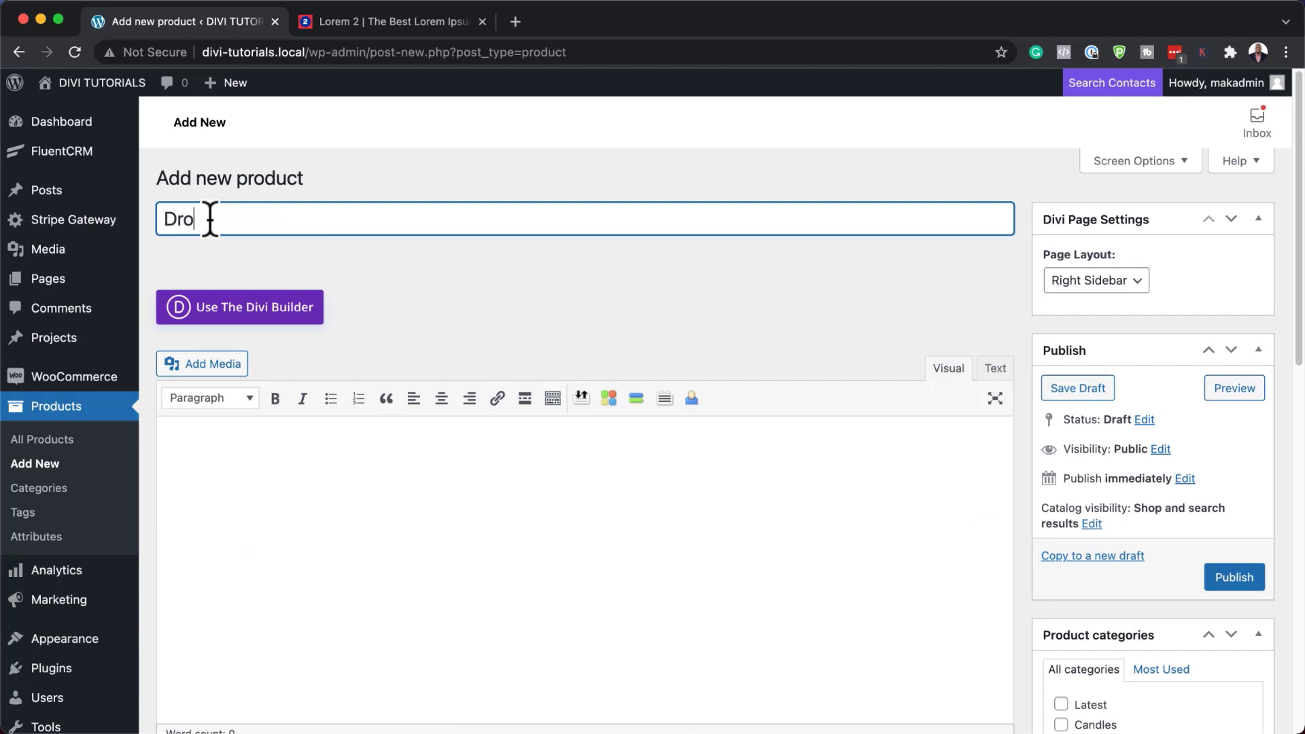
type("ne")
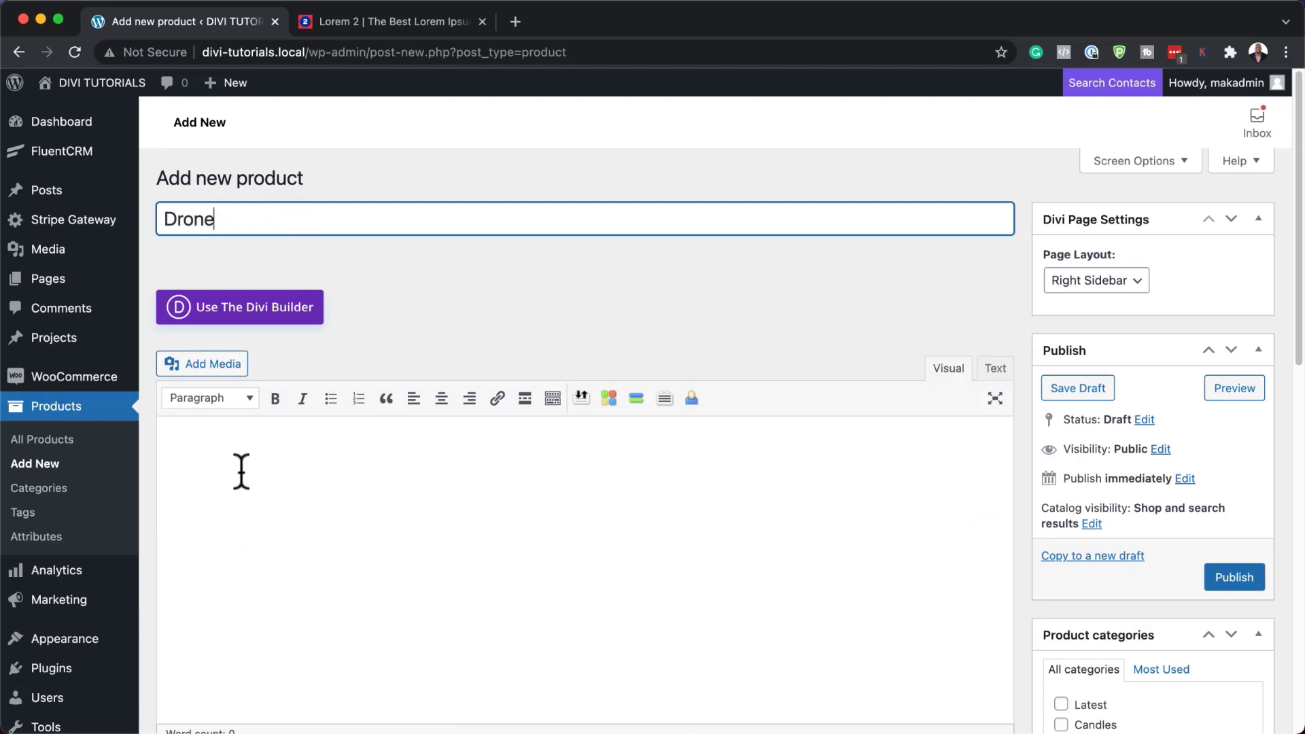
left_click(224, 451)
type("Lorem ipsum dolor sit amet, consectetuer adipiscing elit. Donec odio. Quisque volutpat mattis eros. Nullam malesuada erat ut turpis. Suspendisse urna nibh, viverra non, semper suscipit, posuere a, pede.")
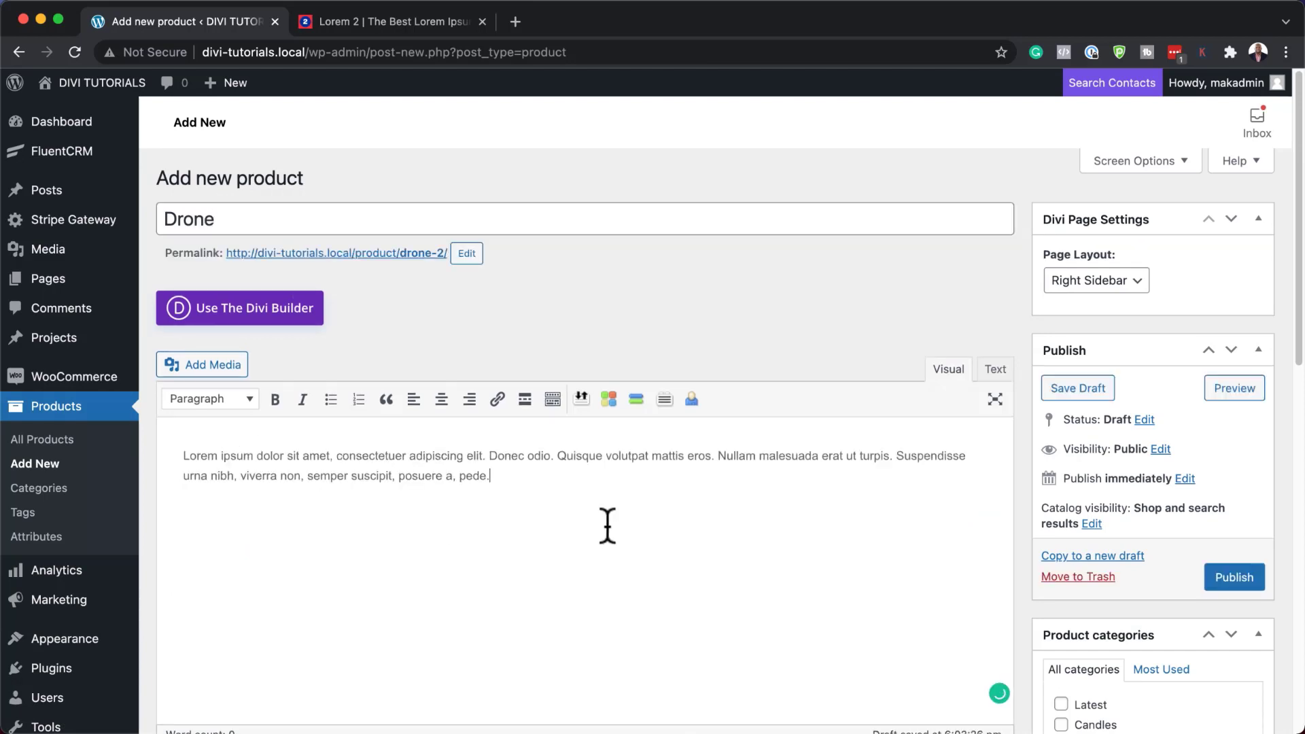
Set the regular price to 499 and tick the Latest category.
scroll(609, 524, "down", 5)
scroll(609, 521, "down", 1)
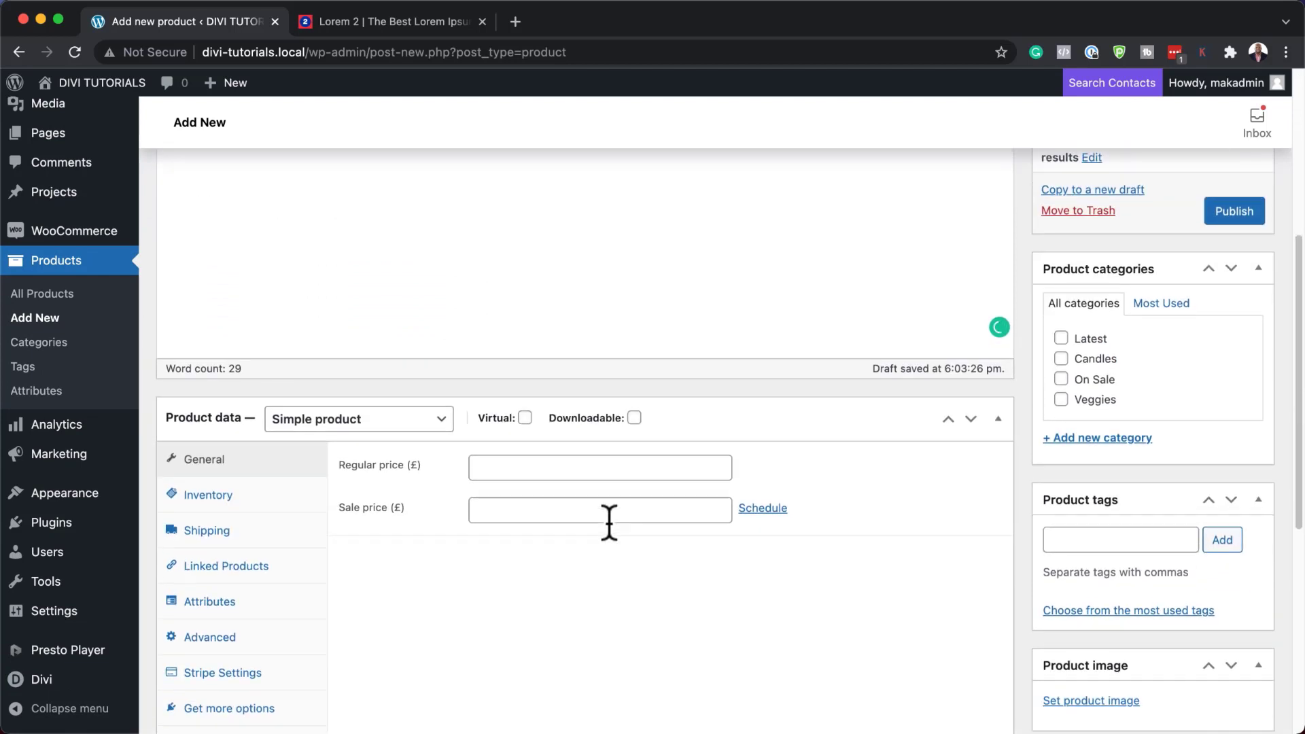
left_click(528, 417)
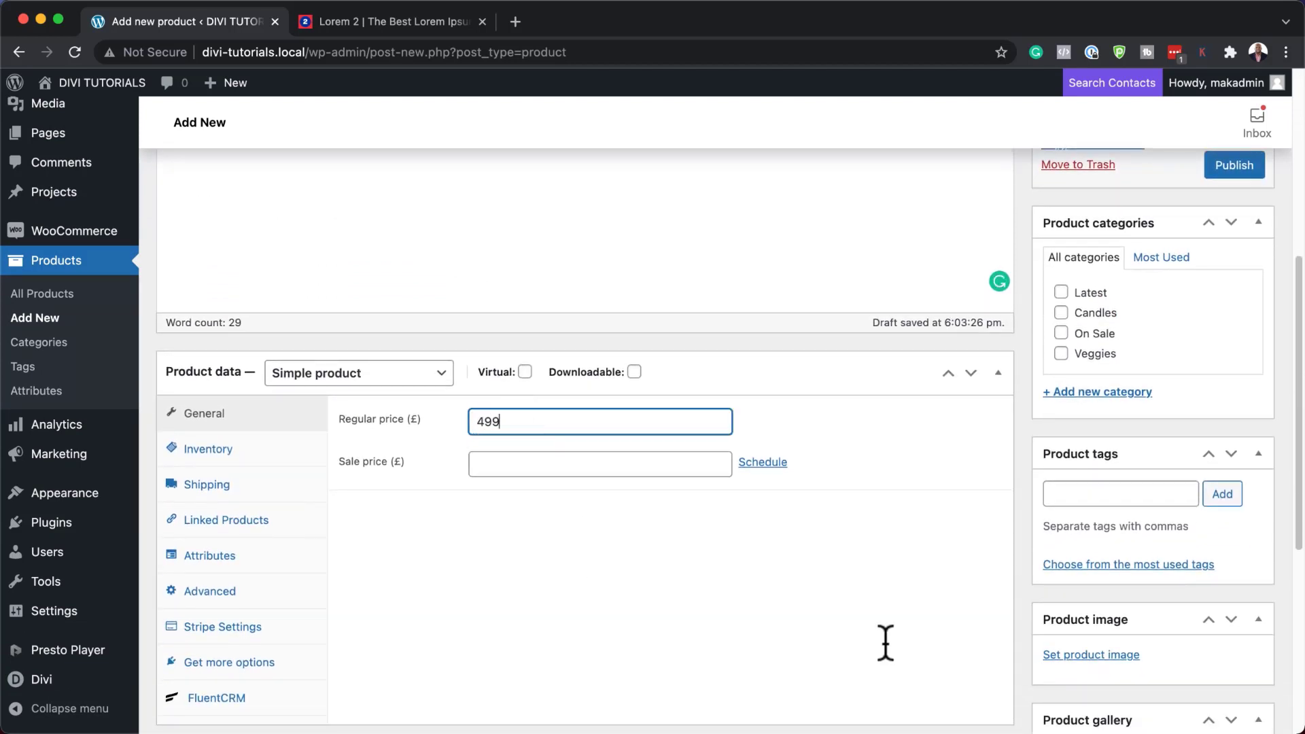
left_click(1060, 292)
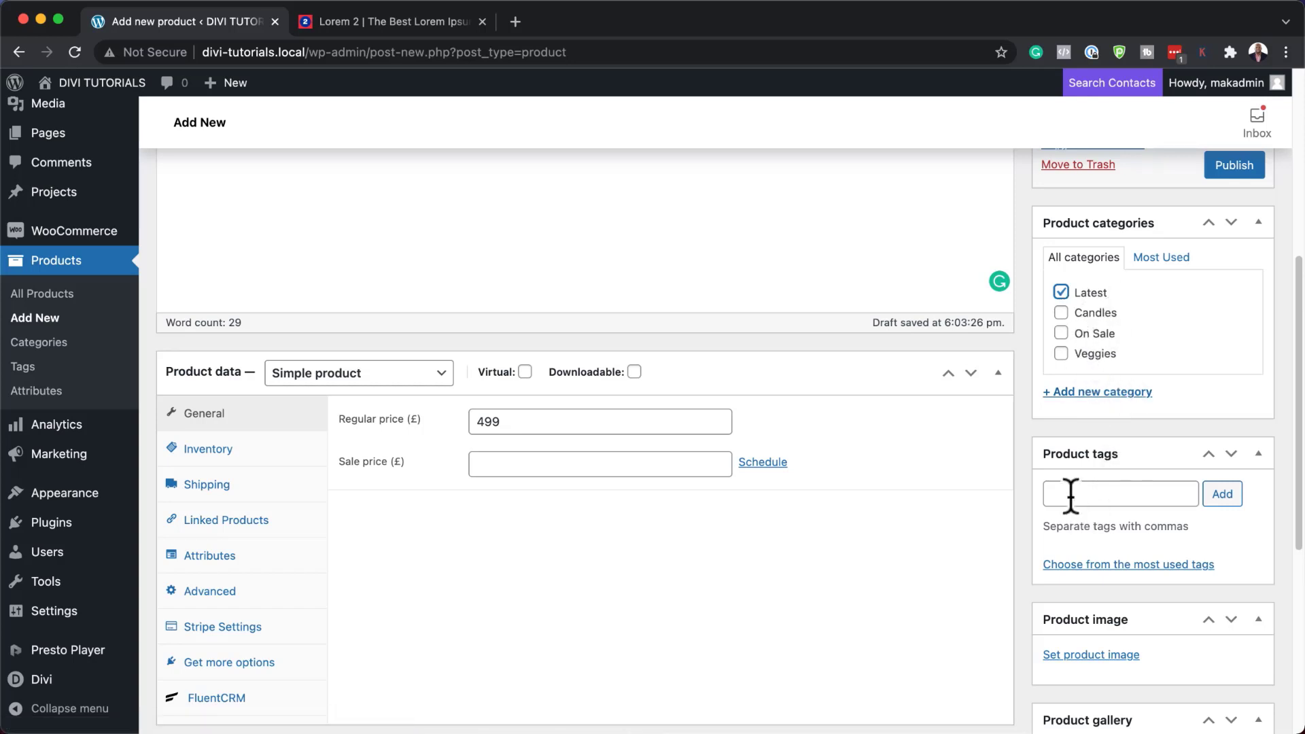
scroll(1070, 496, "down", 3)
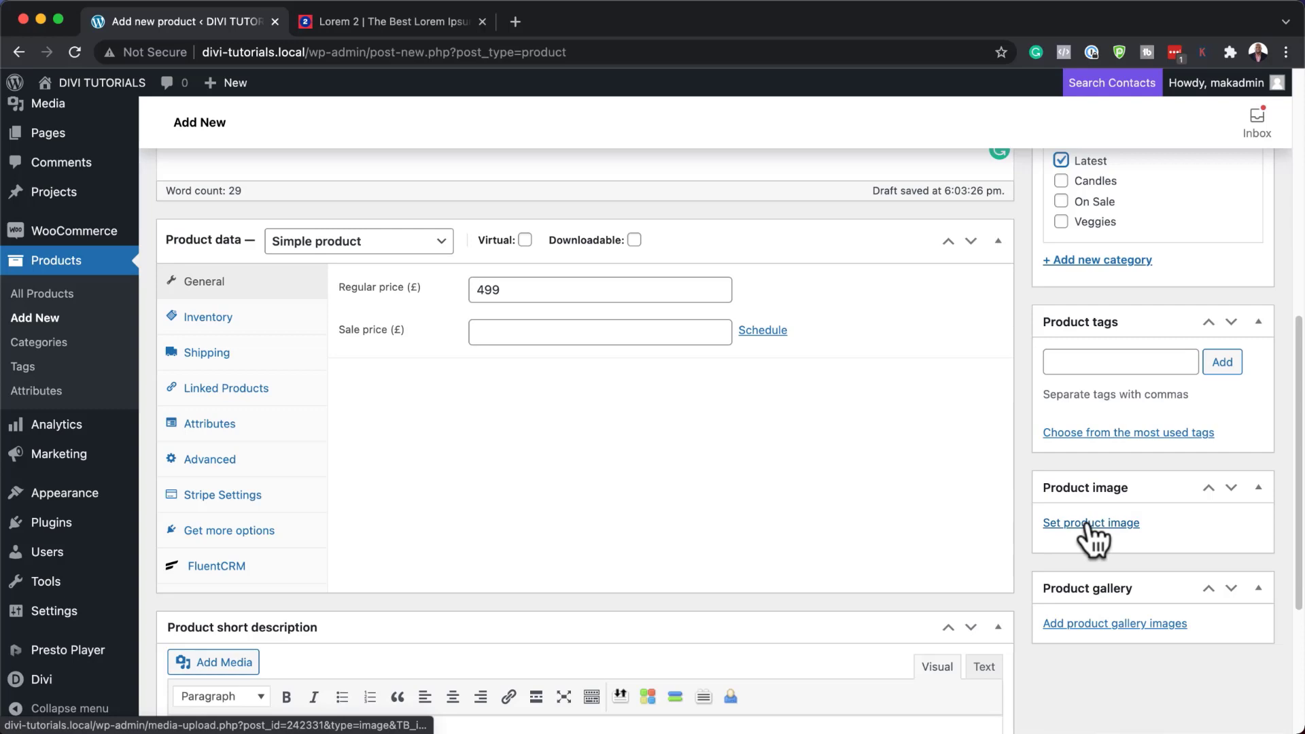
Set electronics-store-85.png from the Media Library as the product image.
left_click(1088, 523)
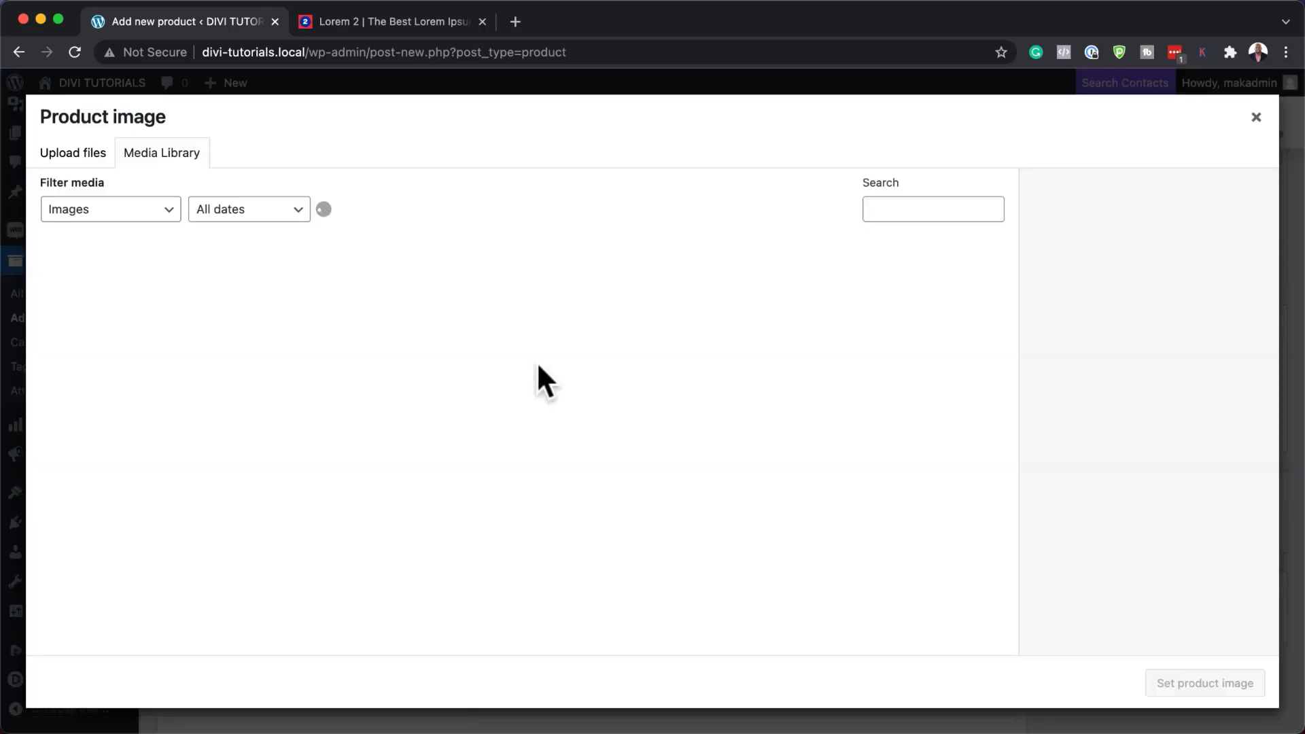
scroll(884, 446, "down", 3)
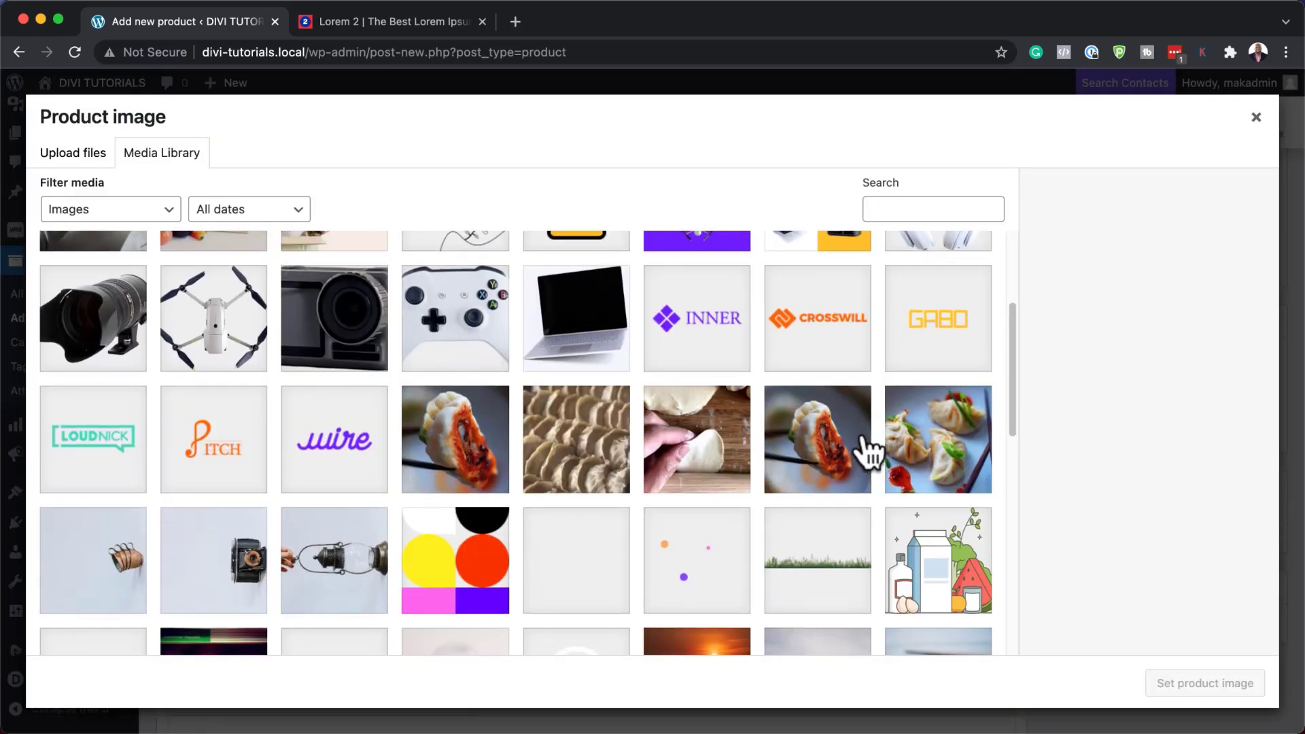
left_click(234, 326)
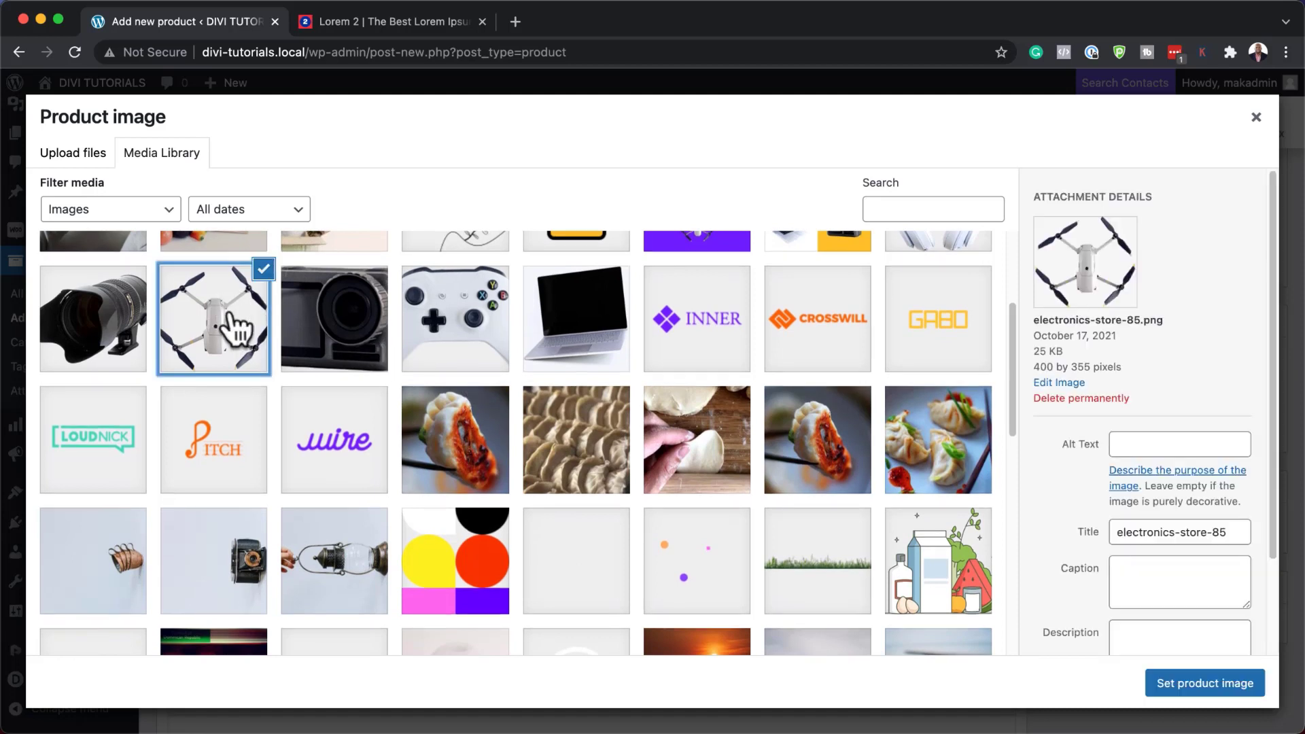
left_click(77, 155)
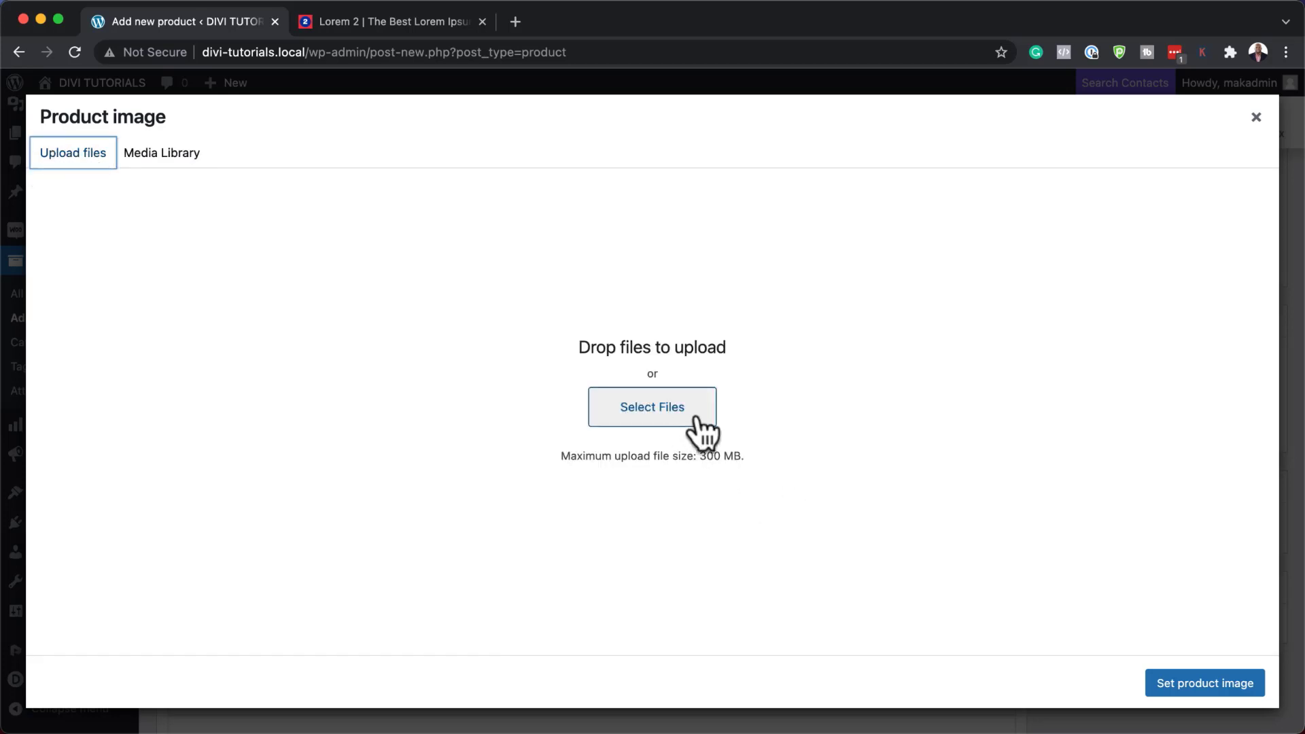
left_click(170, 154)
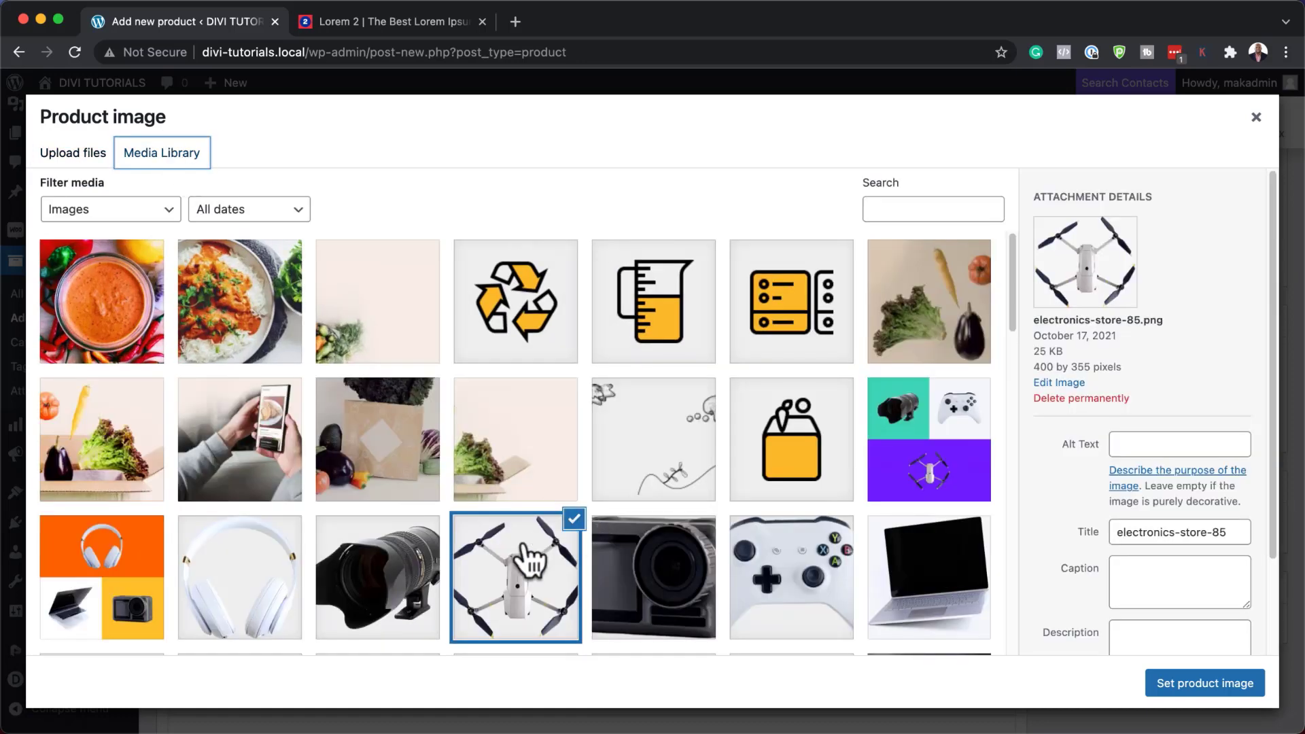
left_click(1246, 683)
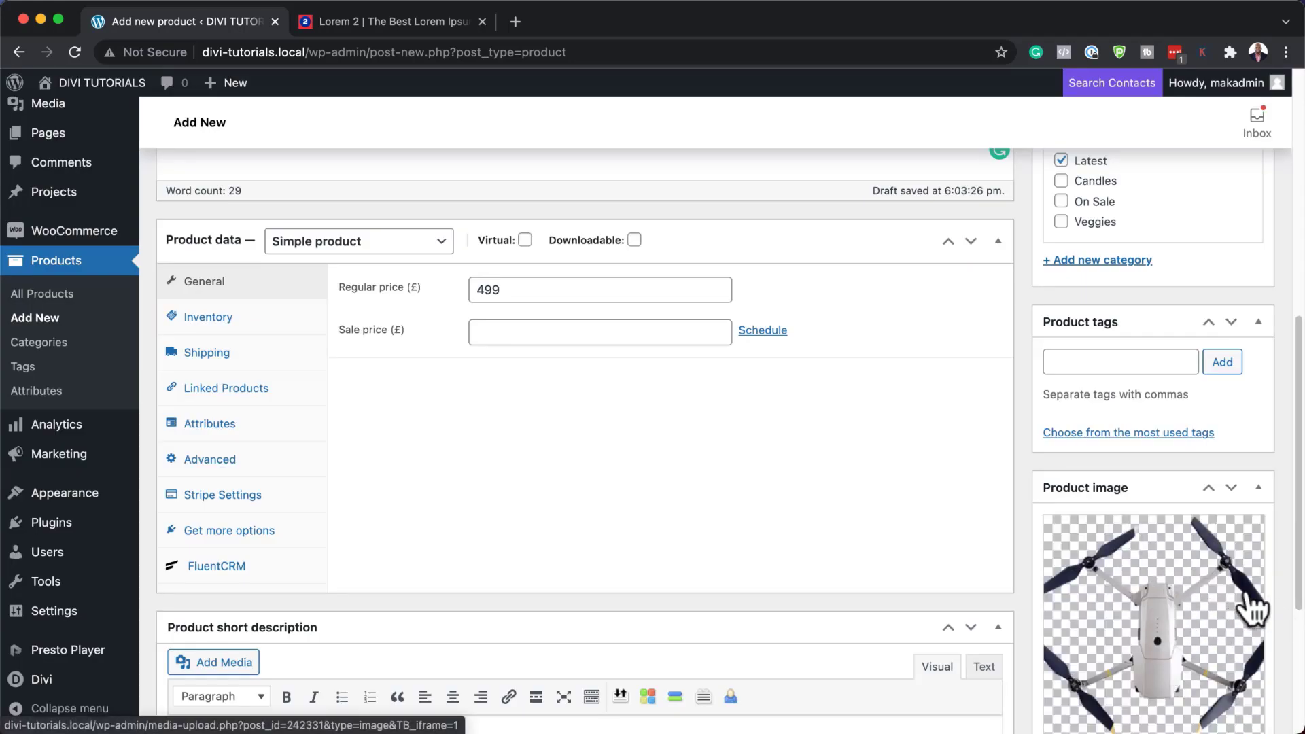
Paste Lorem ipsum as the short description and delete everything from 'Nullam' onward.
scroll(799, 494, "down", 5)
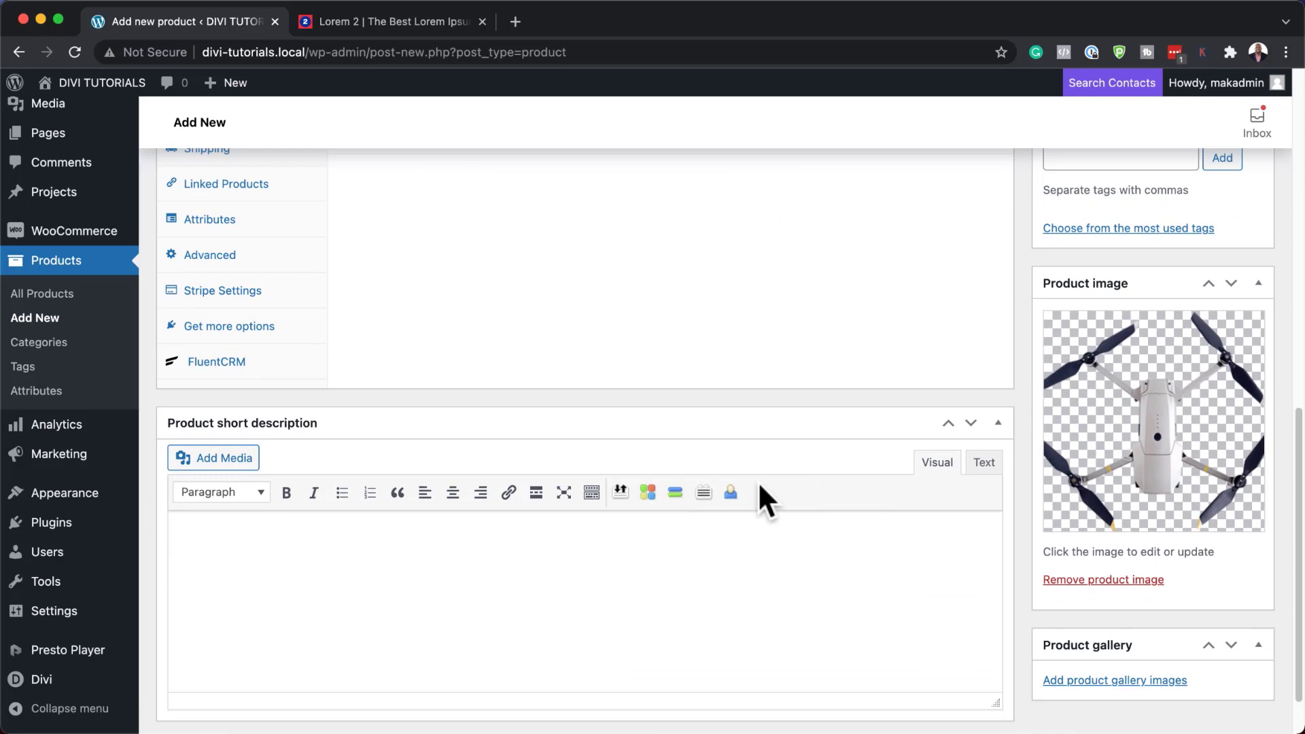
left_click(306, 551)
type("Lorem ipsum dolor sit amet, consectetuer adipiscing elit. Donec odio. Quisque volutpat mattis eros. Nullam malesuada erat ut turpis. Suspendisse urna nibh, viverra non, semper suscipit, posuere a, pede.")
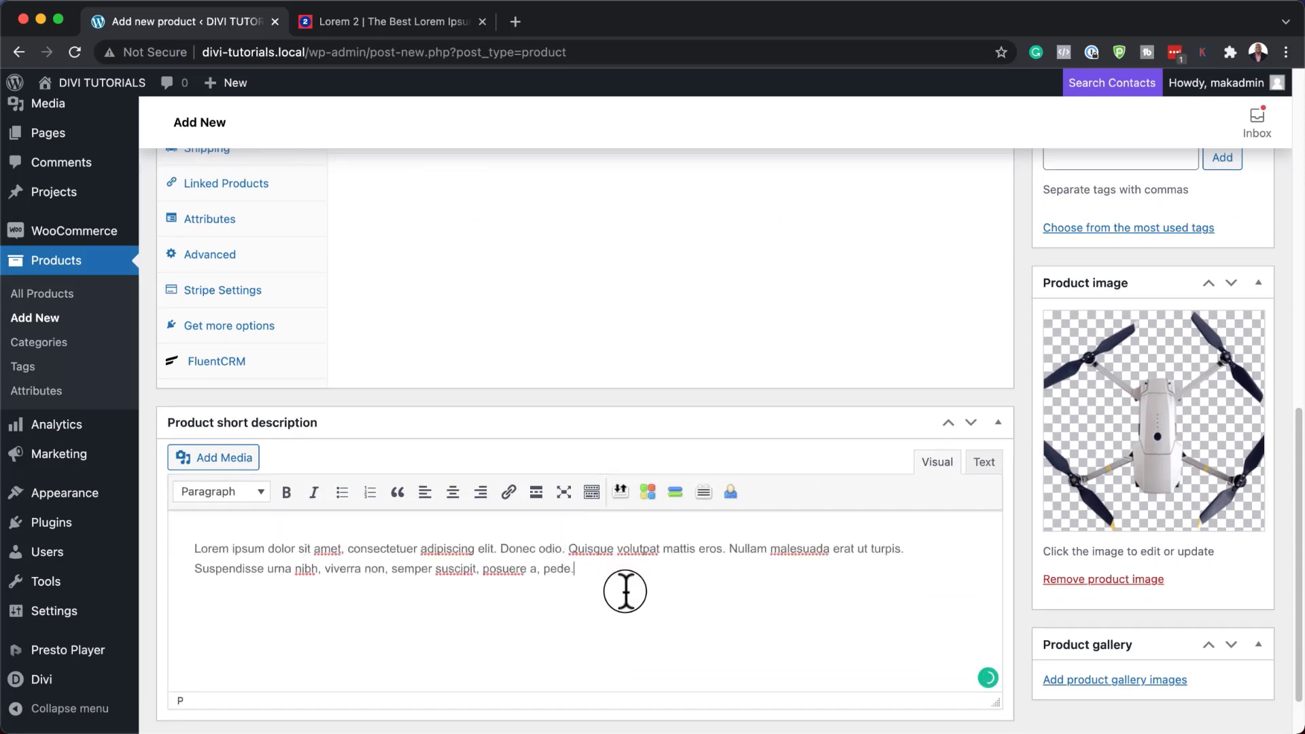
left_click_drag(731, 548, 793, 591)
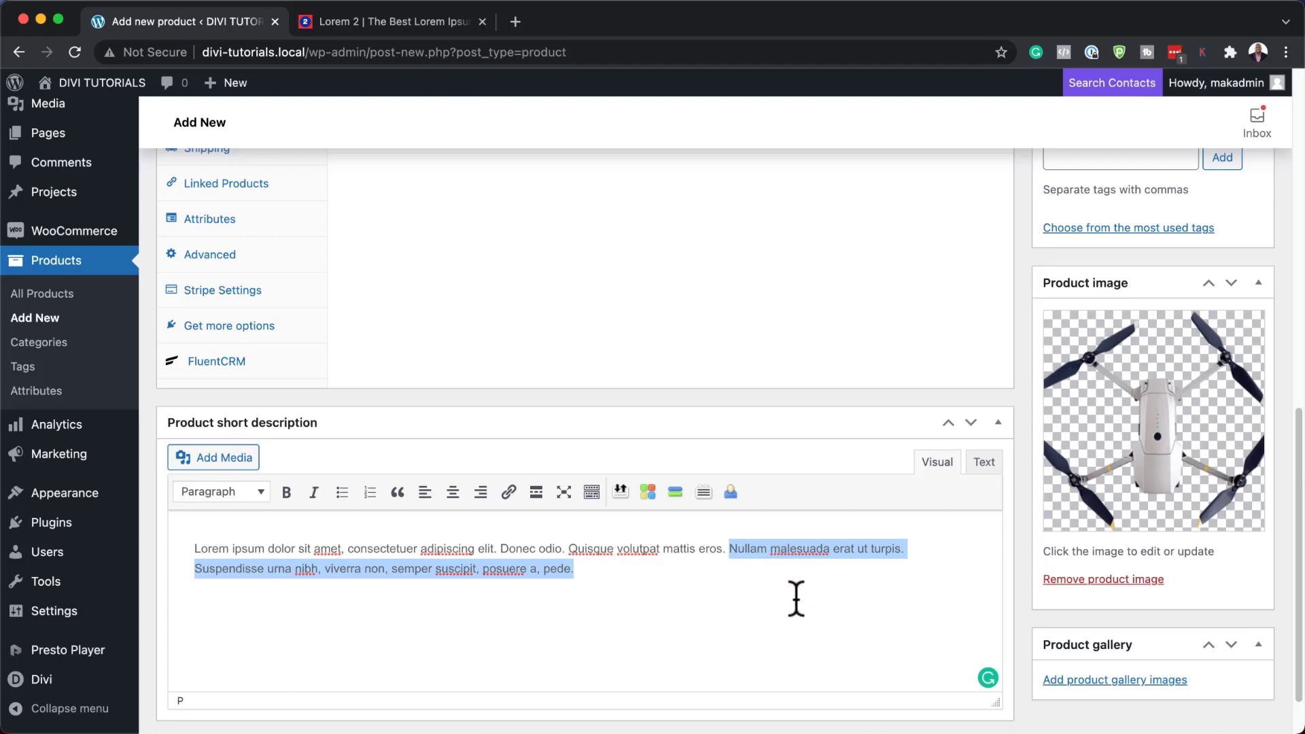
key("BackSpace")
Publish the Drone product.
scroll(845, 598, "up", 5)
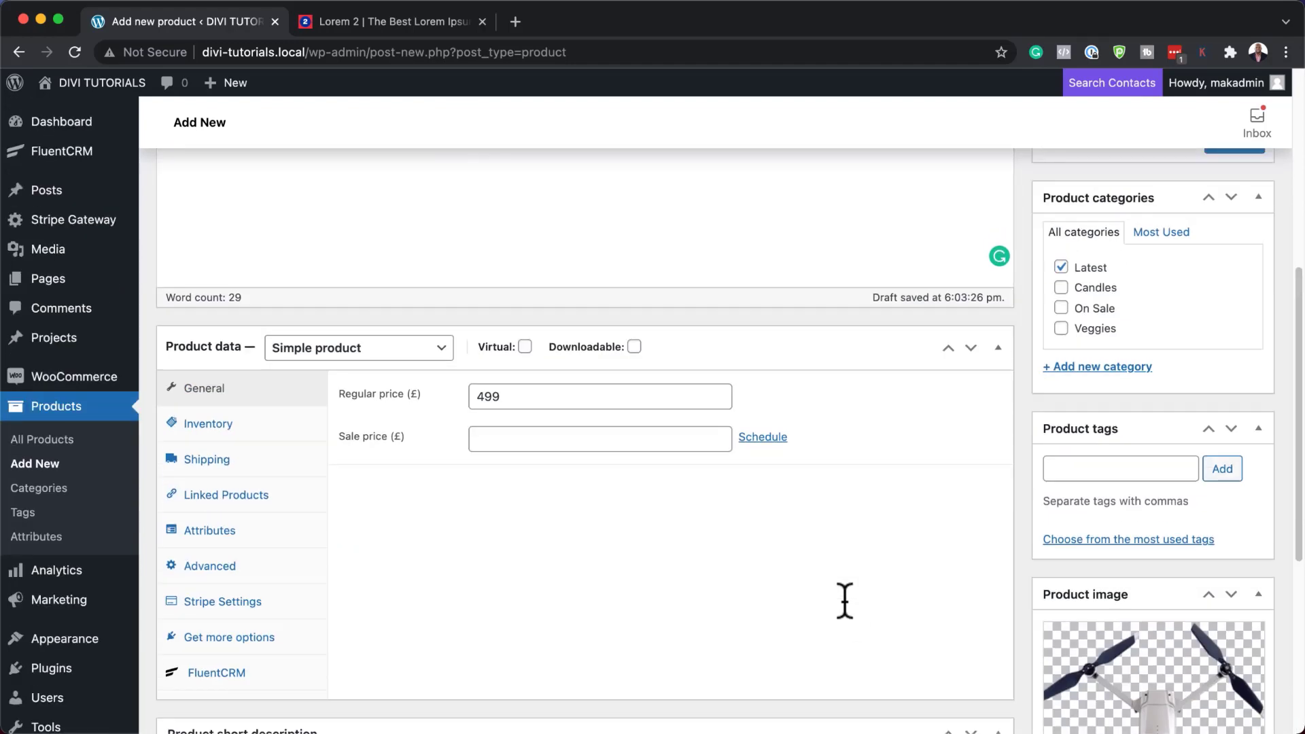
scroll(844, 602, "up", 3)
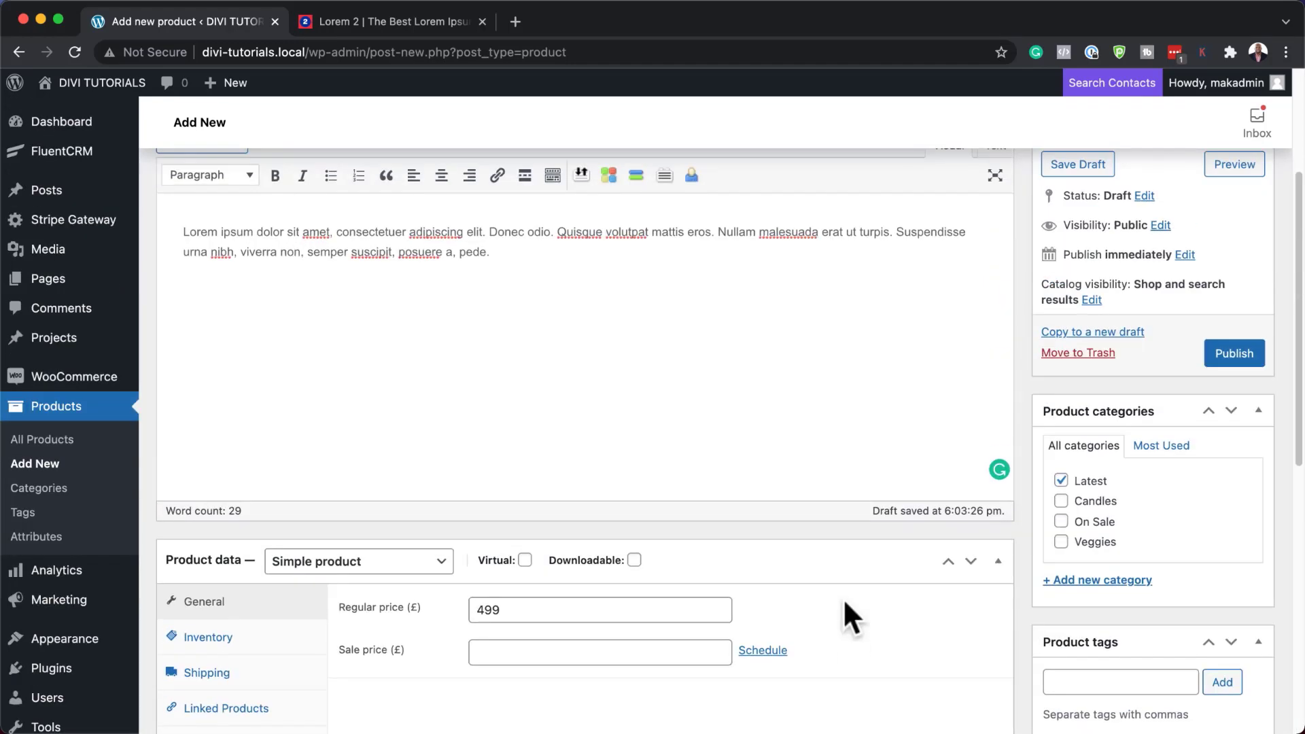
left_click(1253, 352)
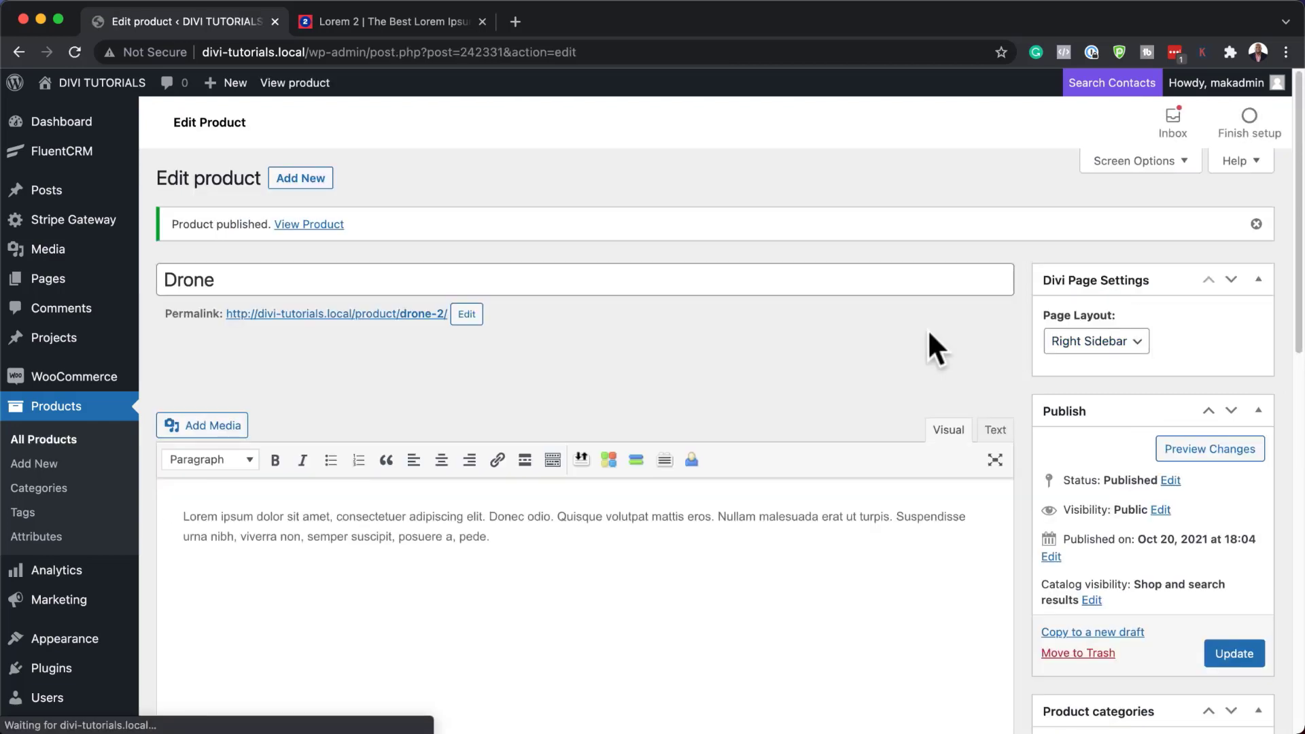
View the live Drone product page with its image, £499.00 price and Add to cart.
left_click(370, 314)
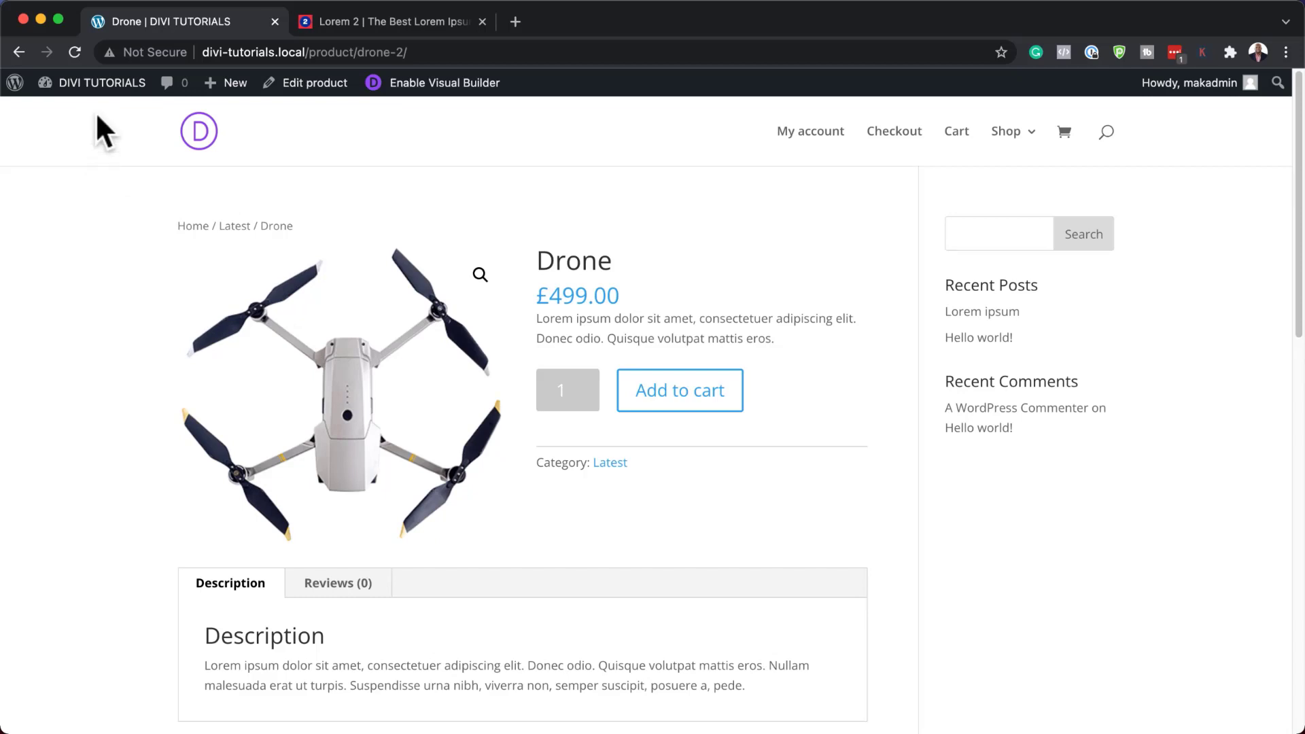
mouse_move(231, 95)
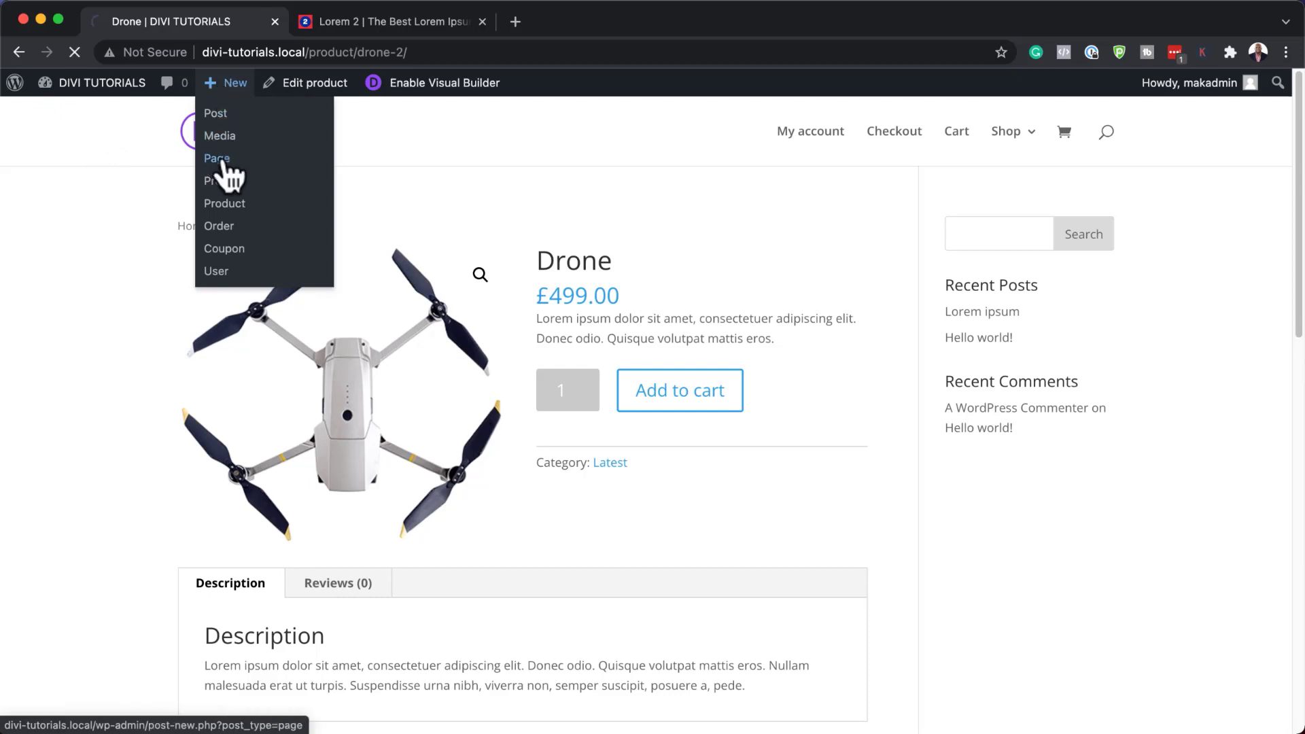
Build the page with Divi from scratch using a two-column row.
type("Drone 2")
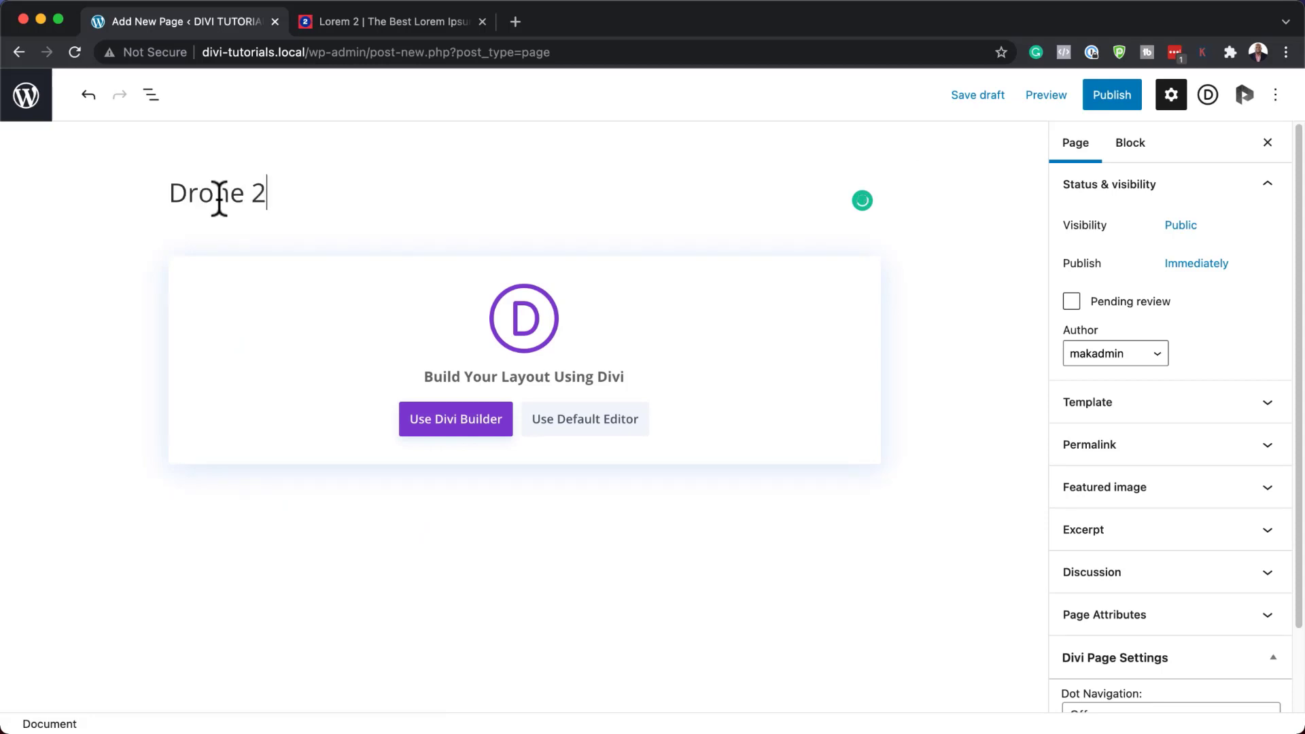
left_click(474, 425)
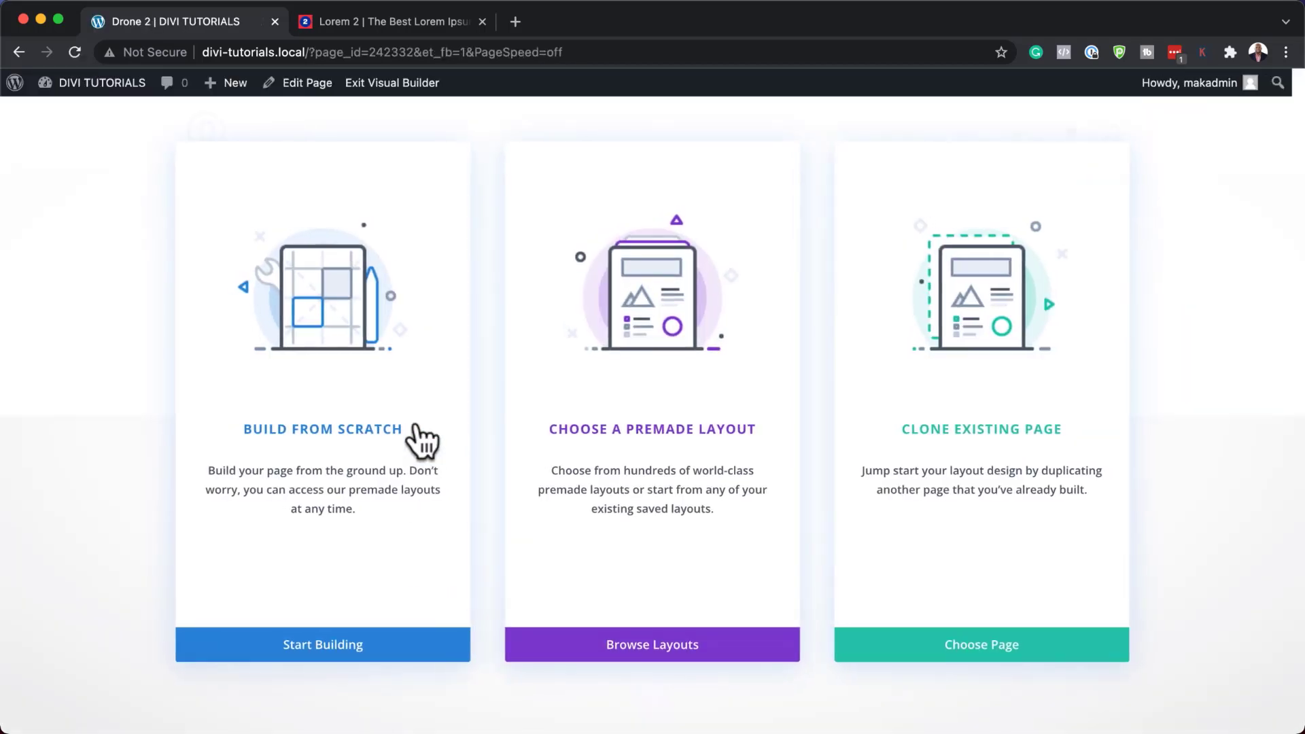
left_click(374, 430)
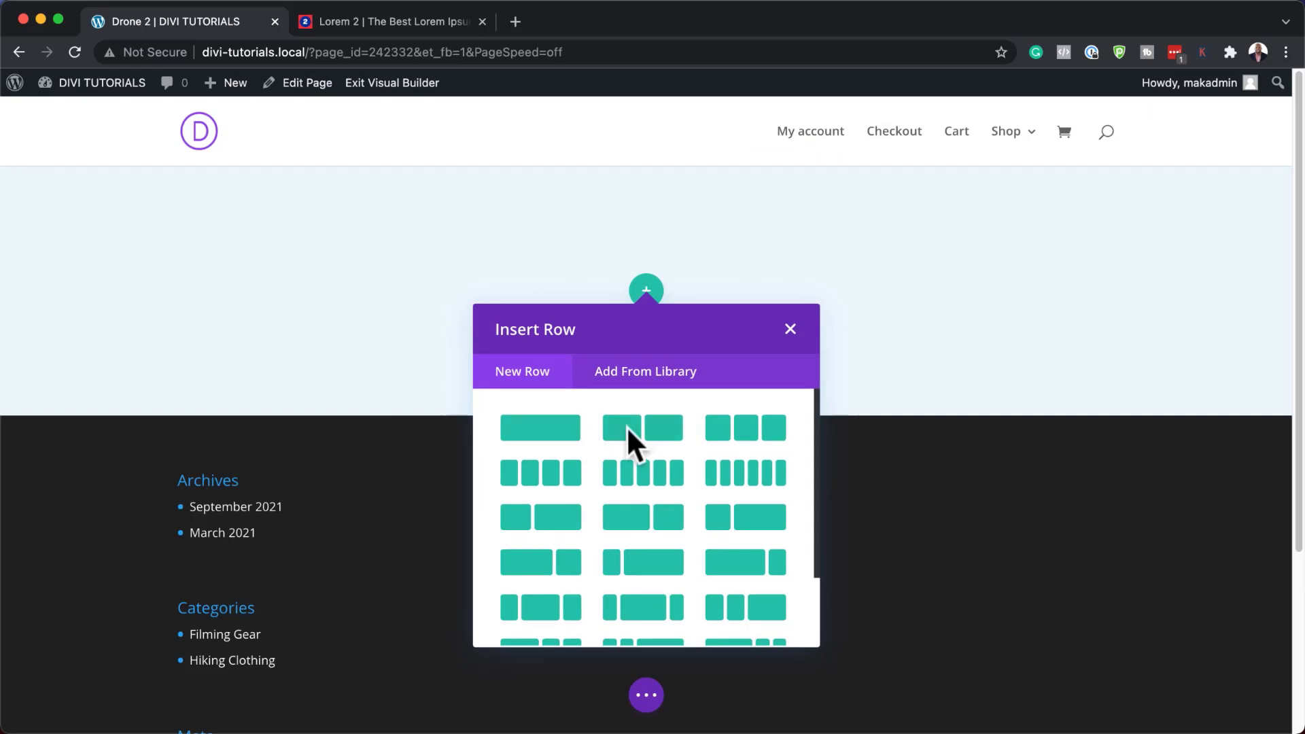
left_click(668, 435)
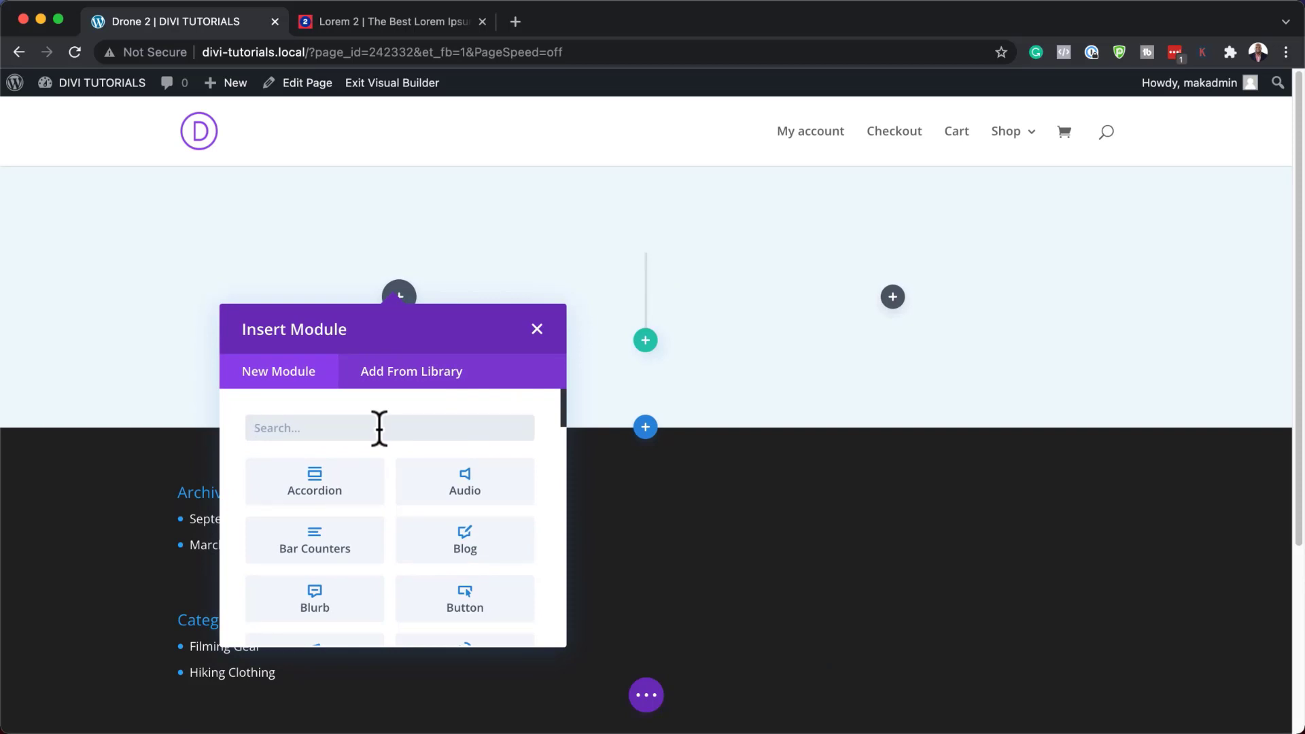
Insert a Woo Images module into the left column.
scroll(422, 524, "down", 20)
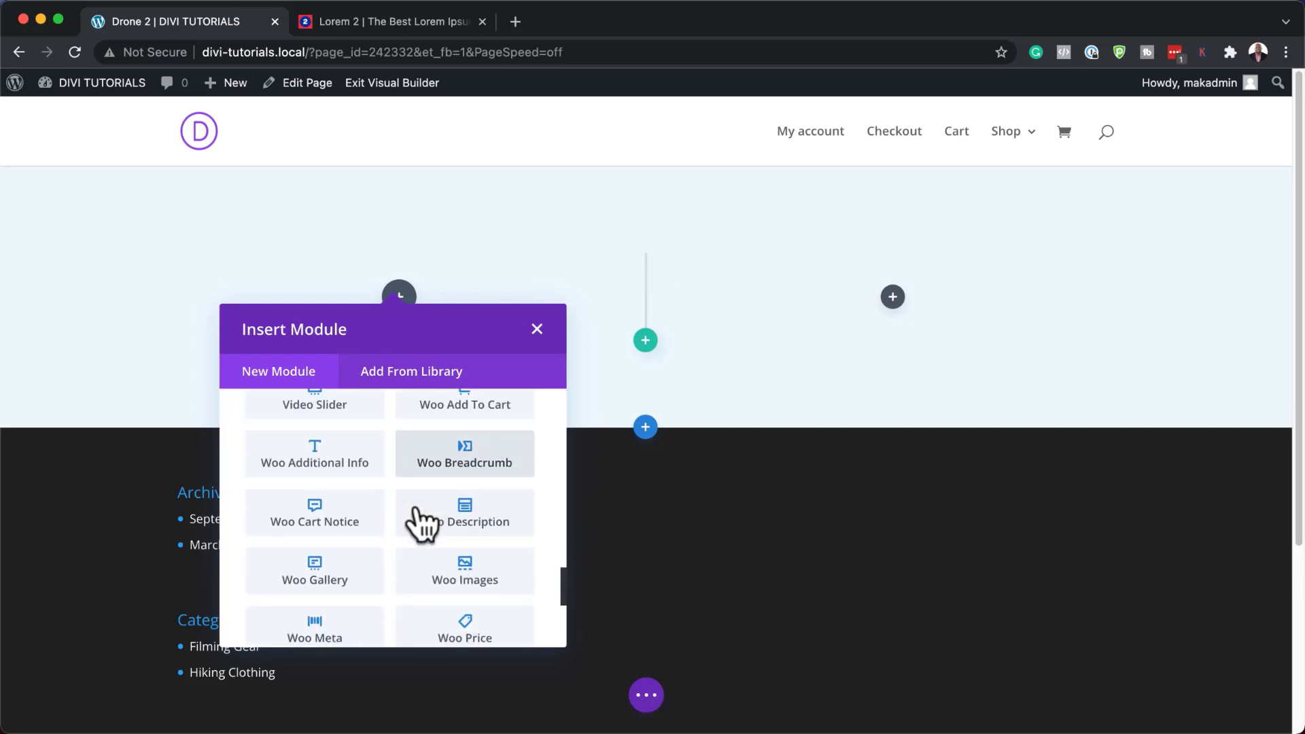
scroll(422, 524, "up", 20)
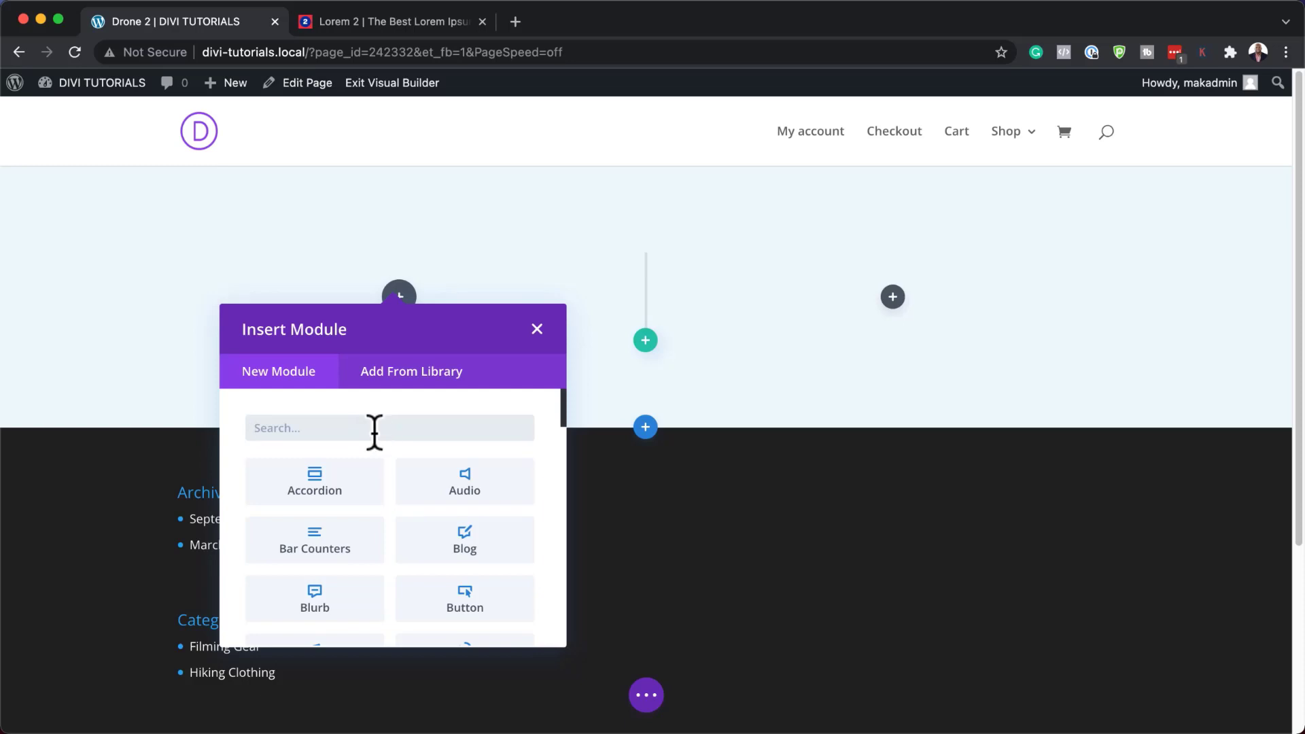
type("woo")
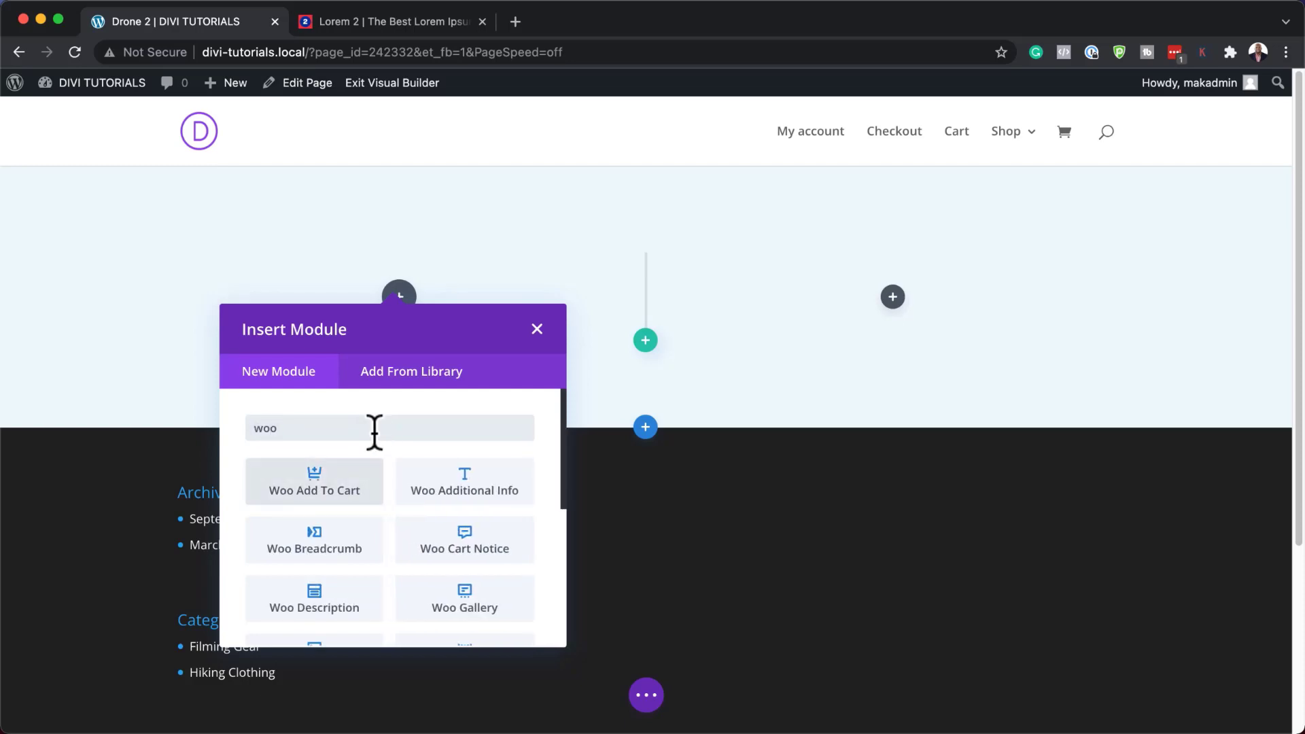
type(" i")
left_click(352, 488)
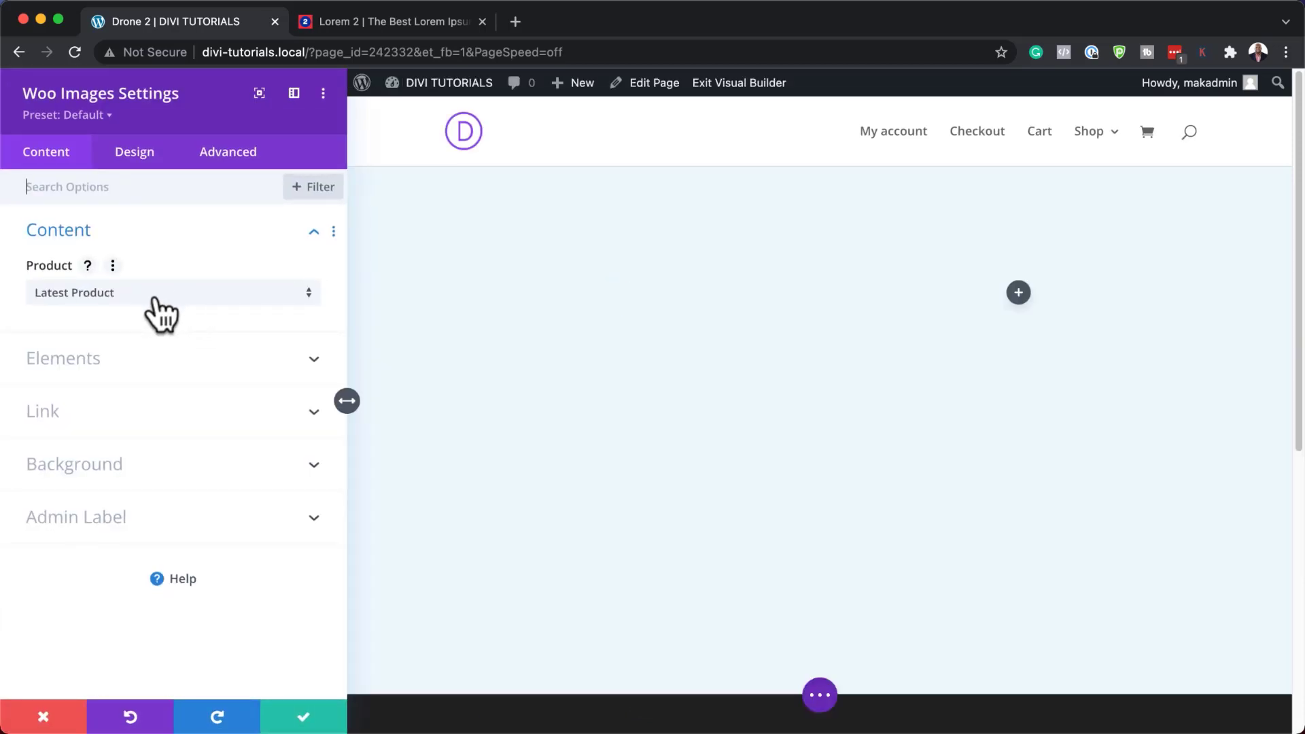
Set the Woo Images module's Product to Drone and save it.
left_click(155, 301)
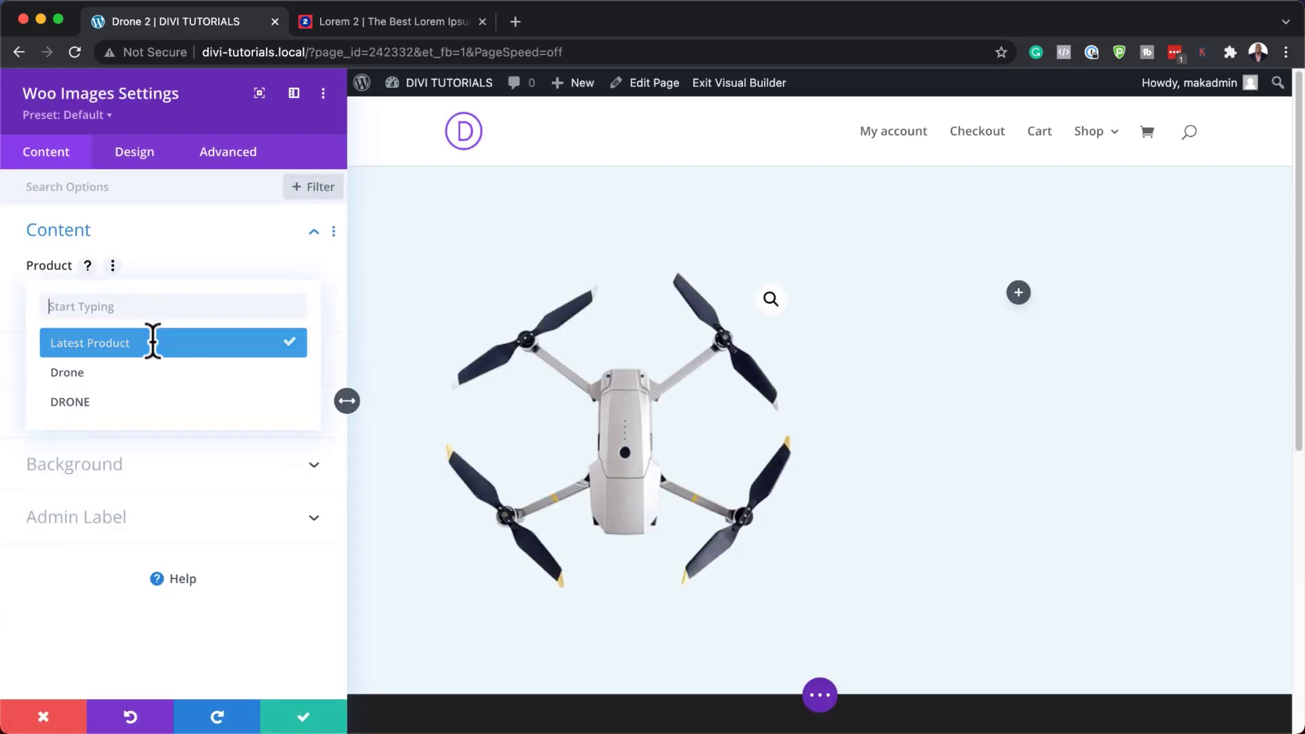
left_click(163, 381)
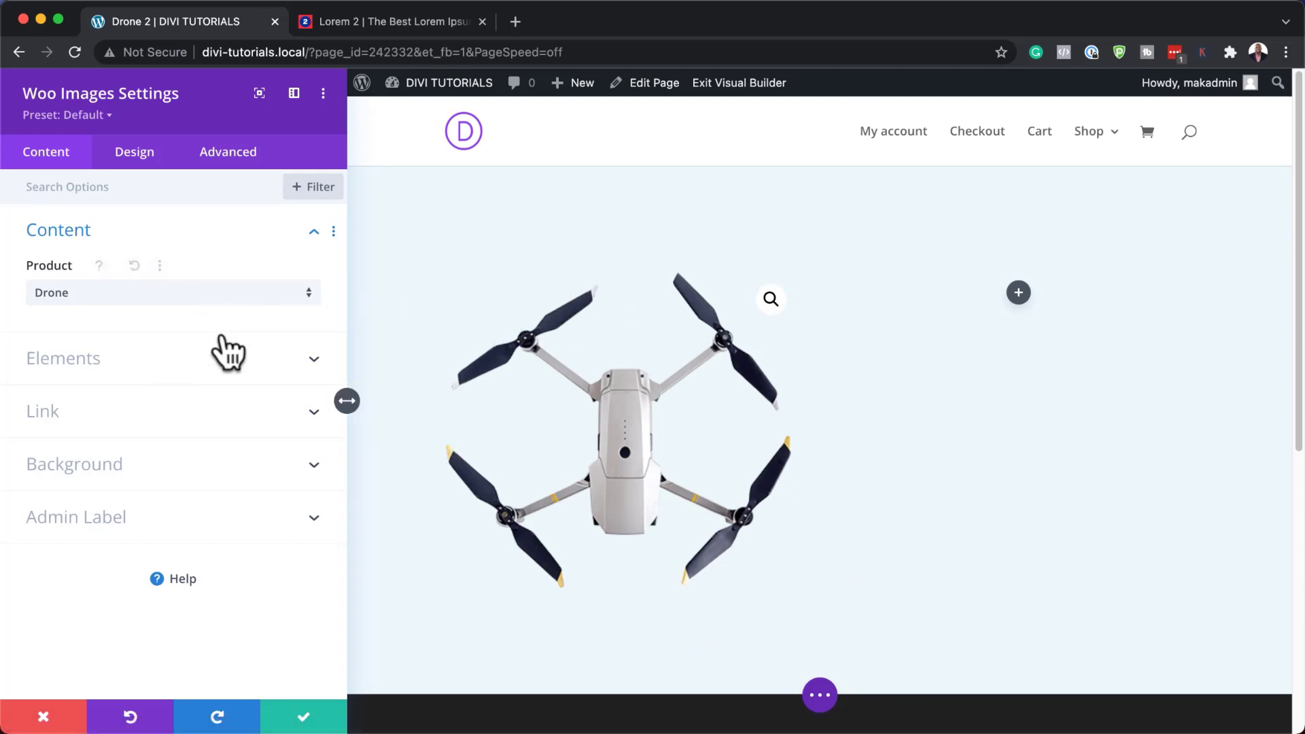
left_click(303, 716)
Insert a Woo Title module showing 'Drone' in the right column and save it.
scroll(926, 355, "down", 3)
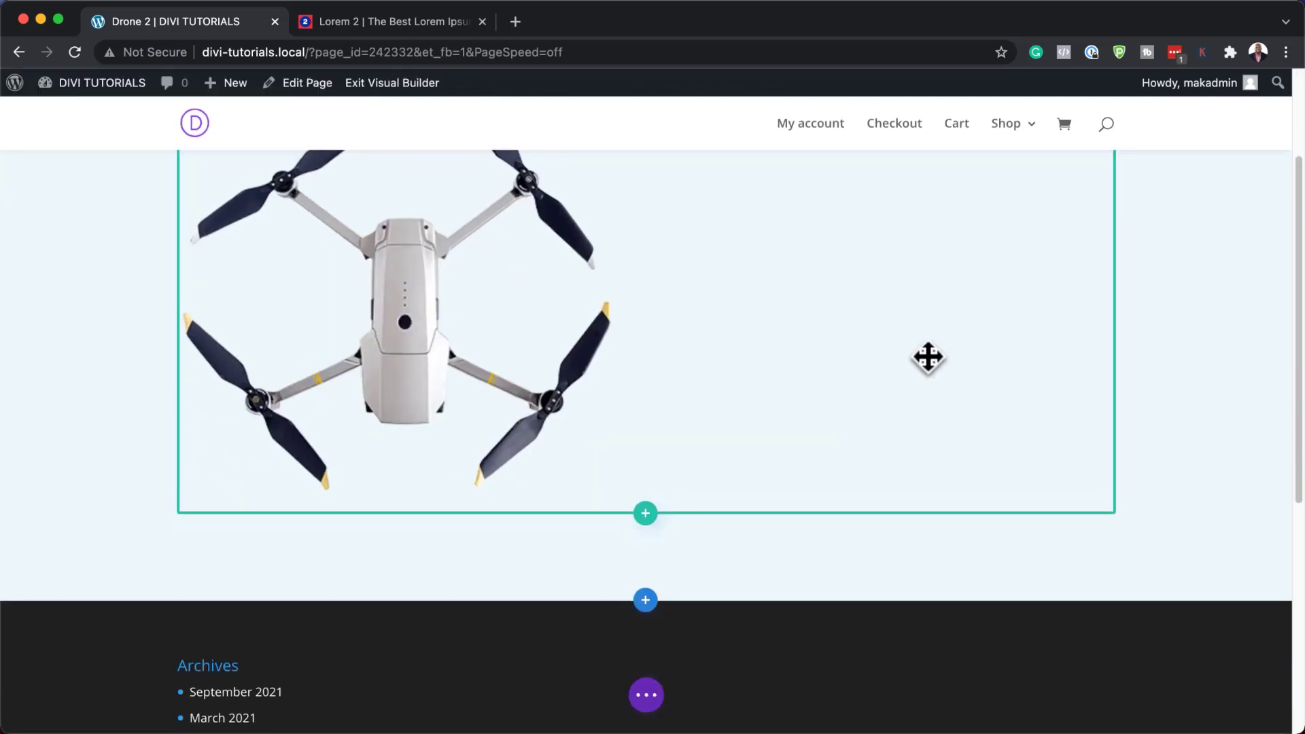
scroll(962, 433, "up", 3)
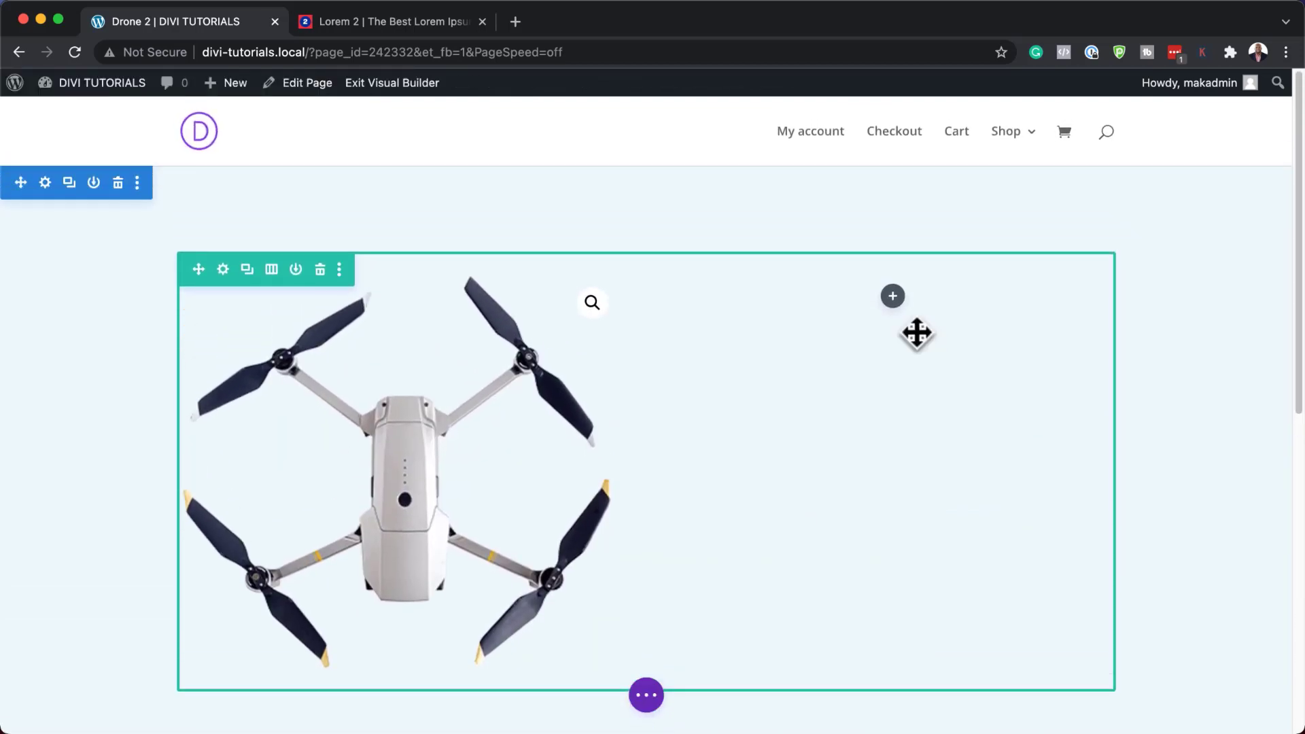
left_click(893, 297)
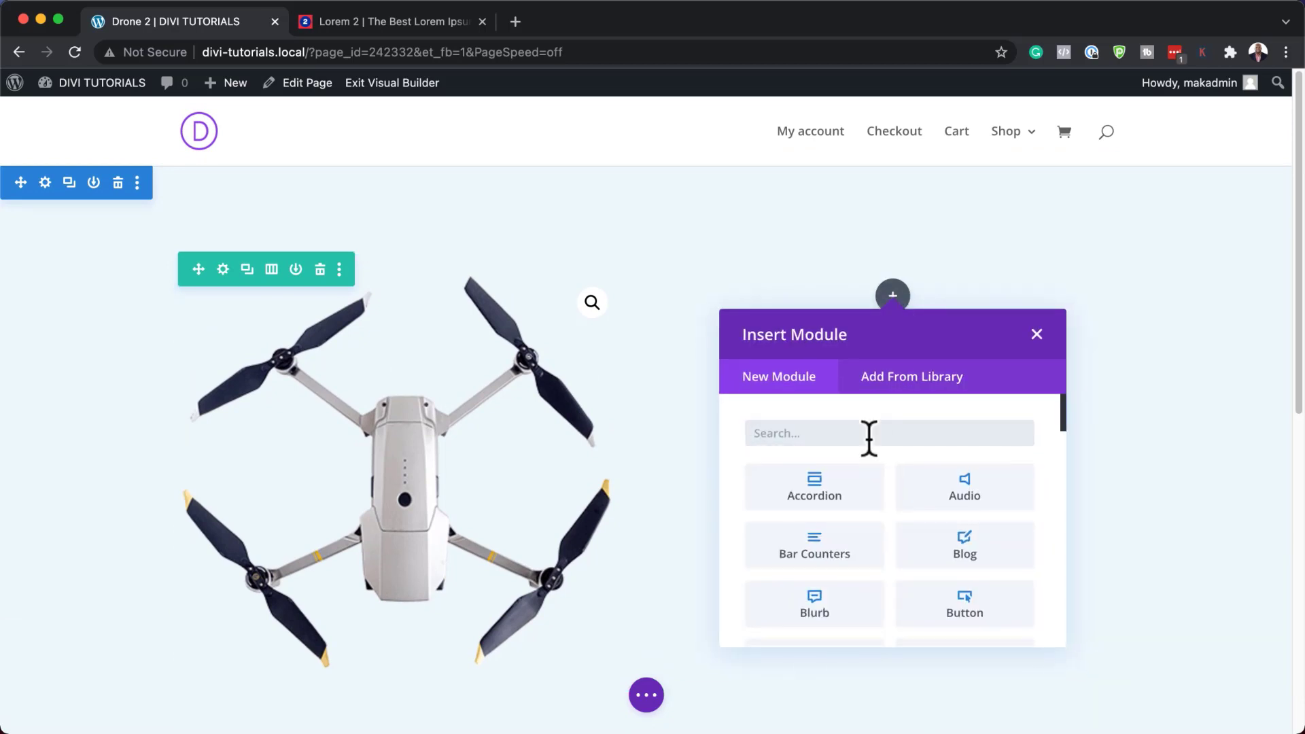
type("woo t")
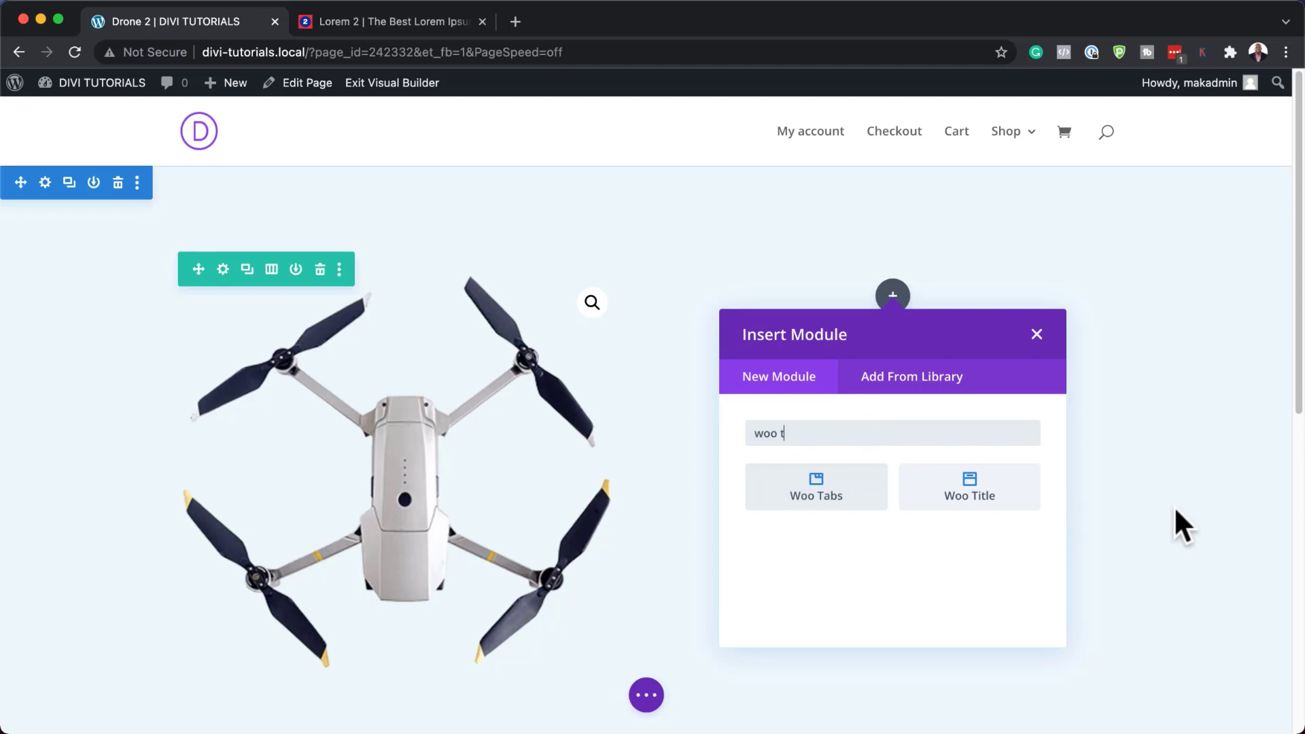
left_click(1003, 496)
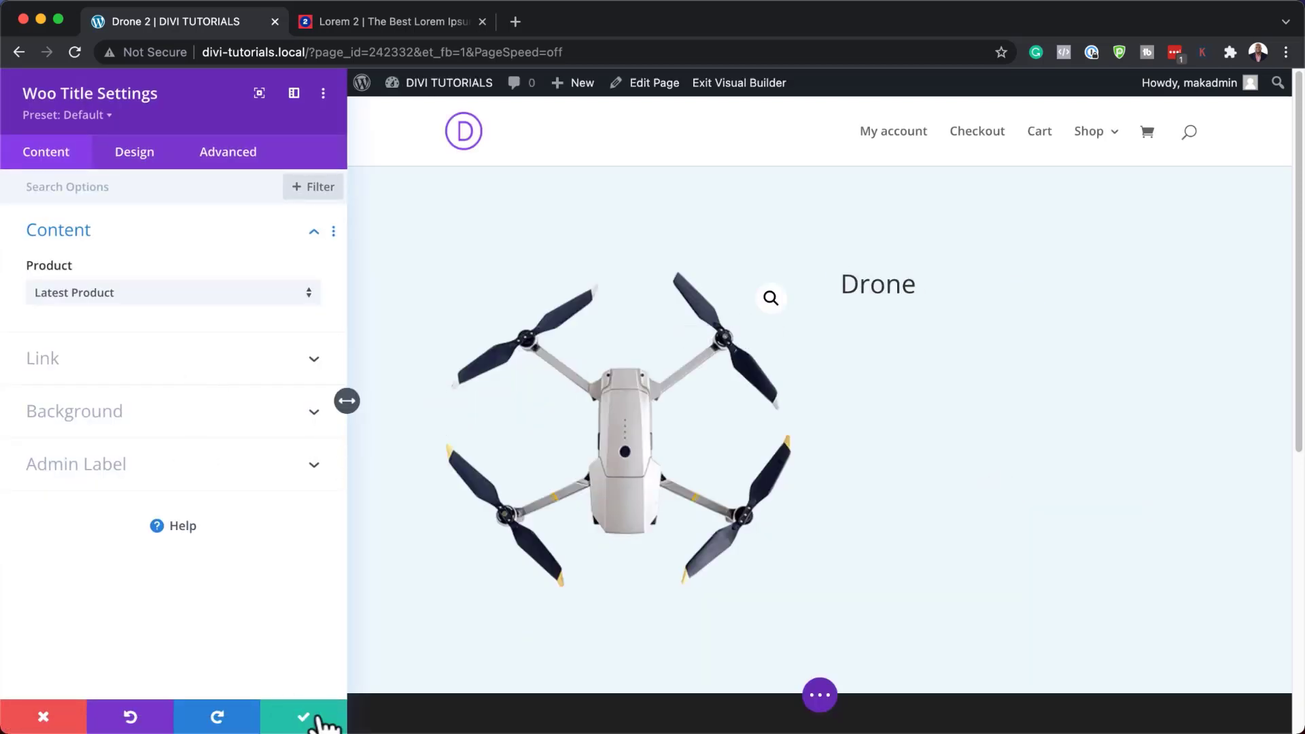
left_click(304, 719)
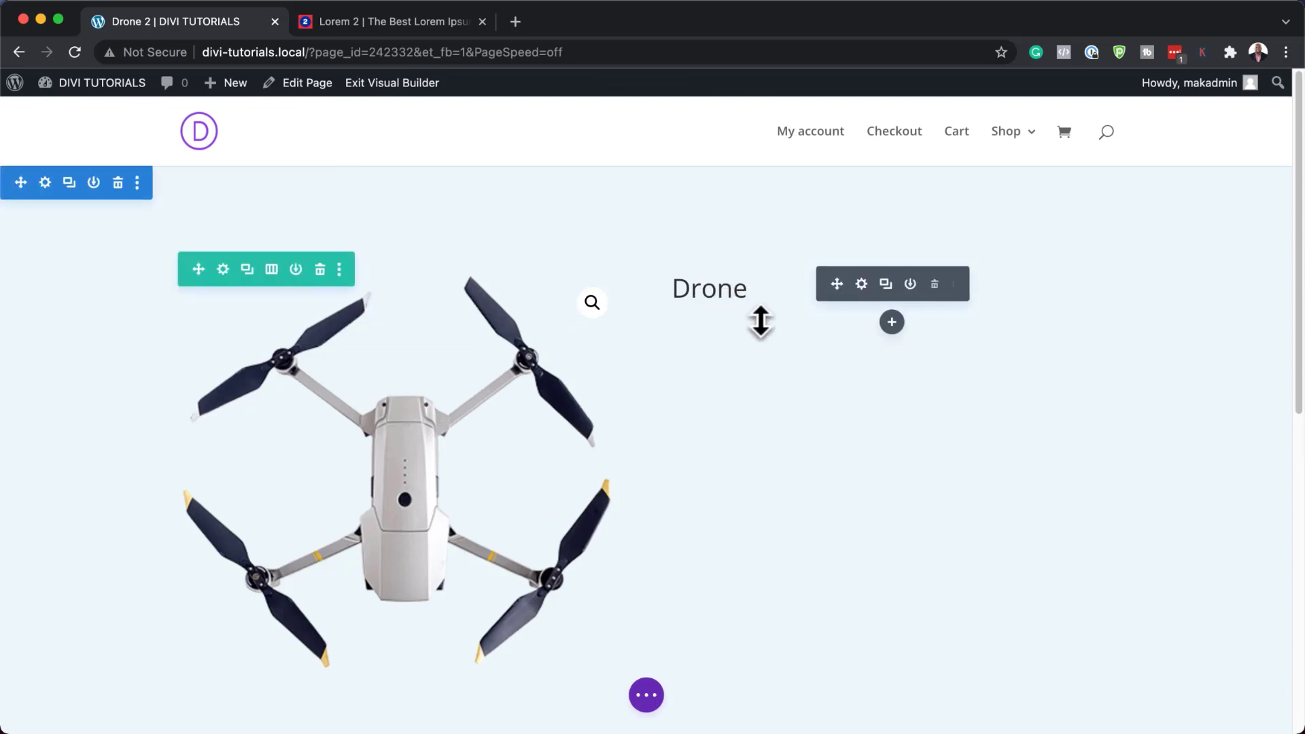
Insert a Woo Description module below the Drone title.
left_click(892, 322)
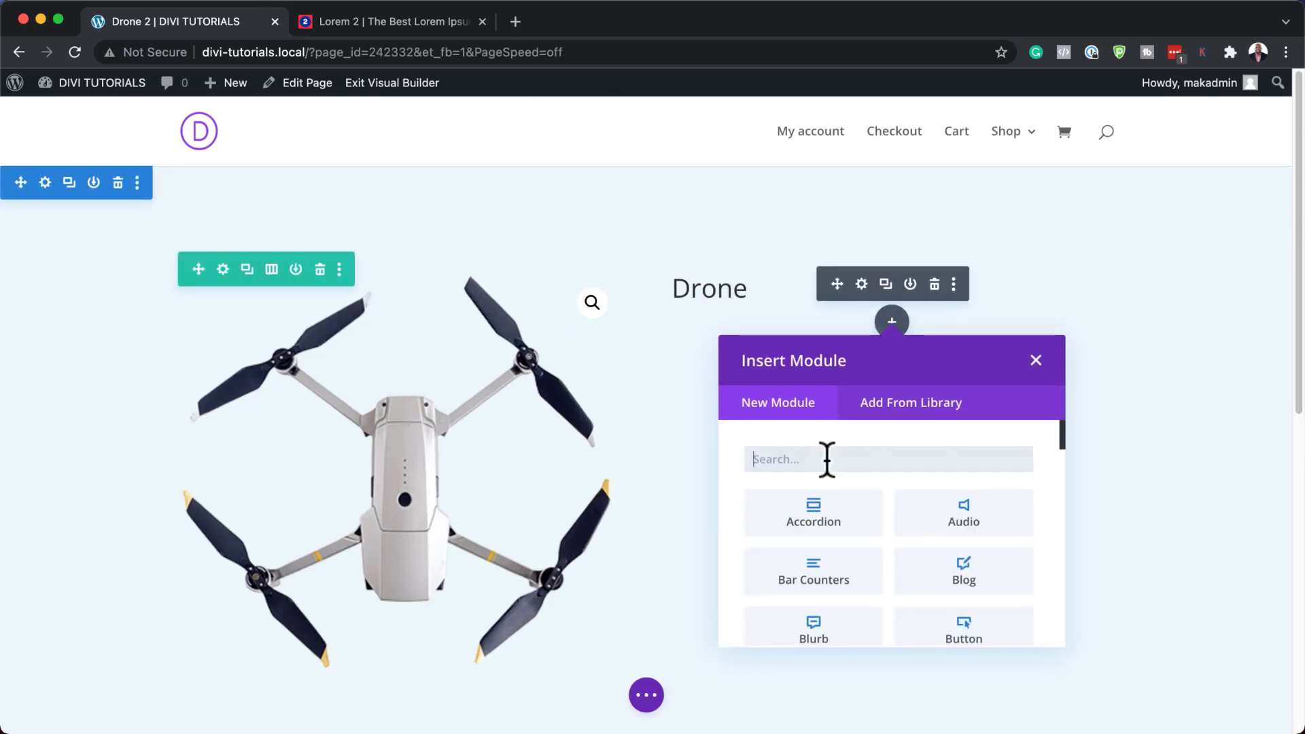
type("woo d")
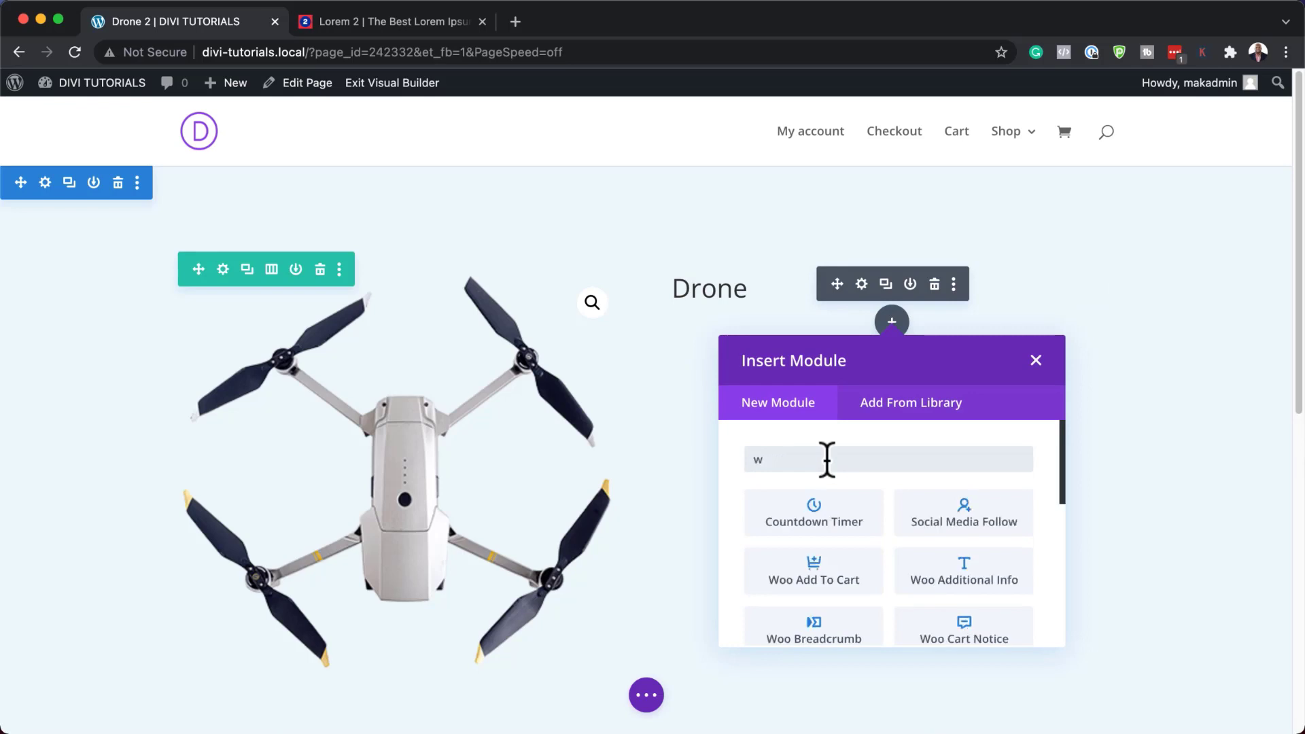
left_click(790, 522)
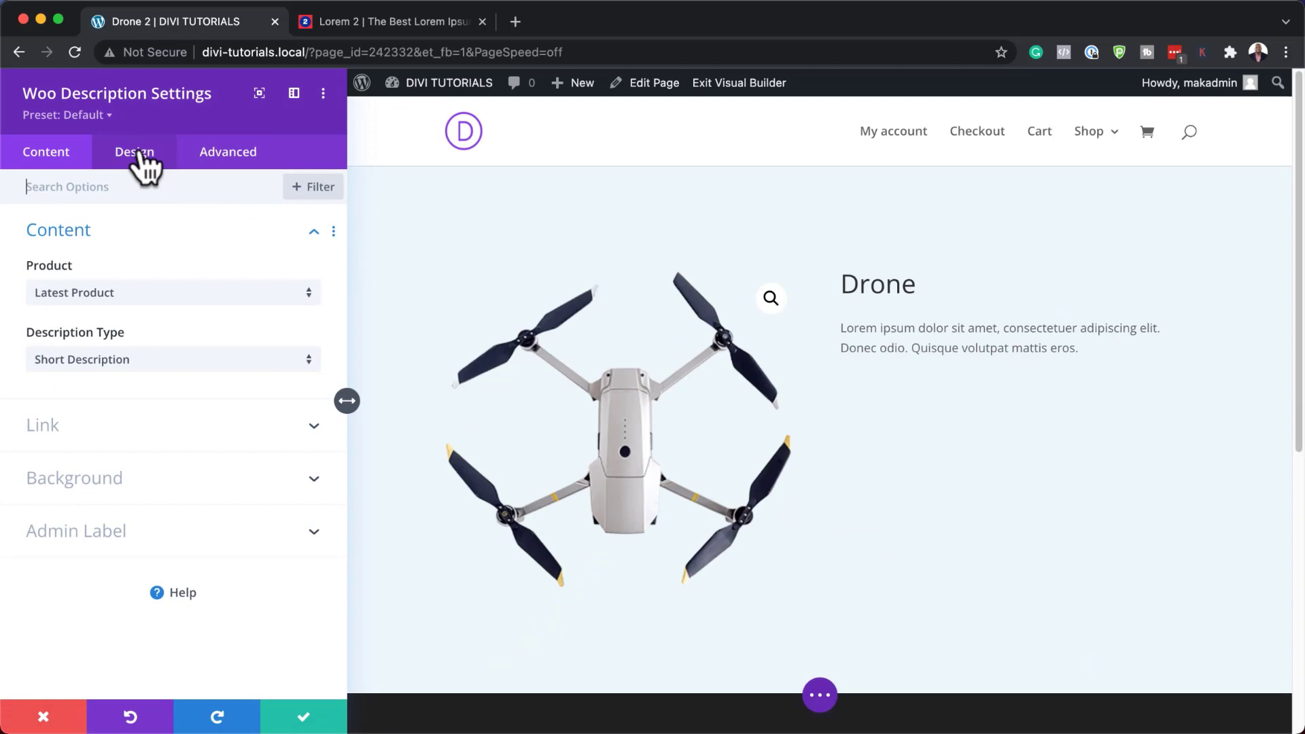
Style the description text in Poppins at 16px.
left_click(138, 152)
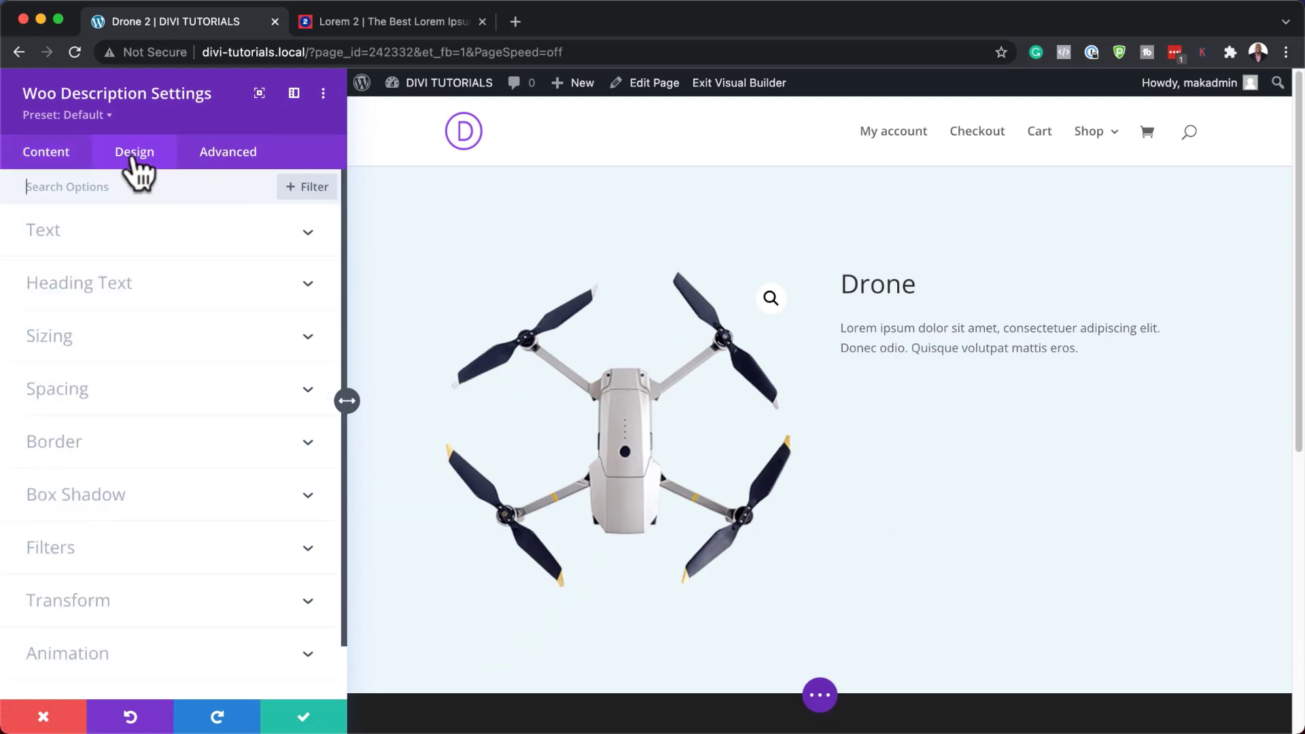
left_click(55, 238)
left_click(124, 360)
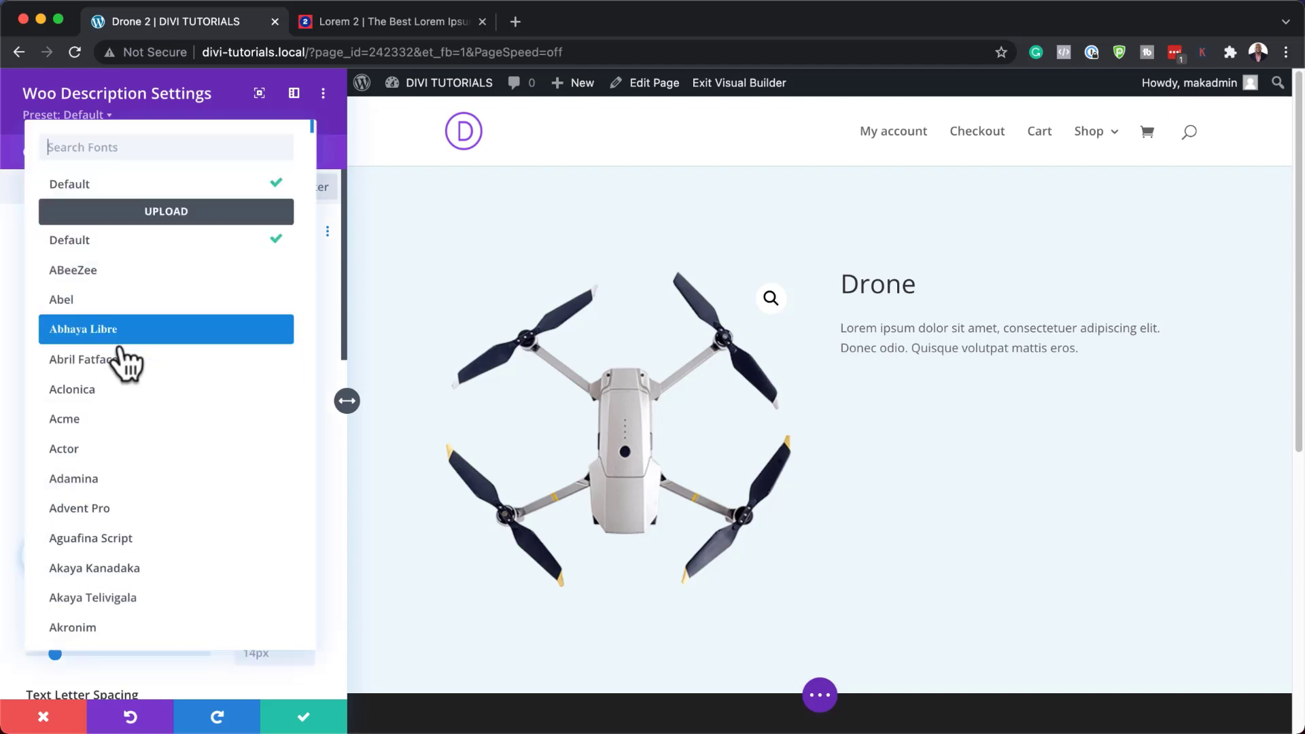
left_click(114, 149)
type("popp")
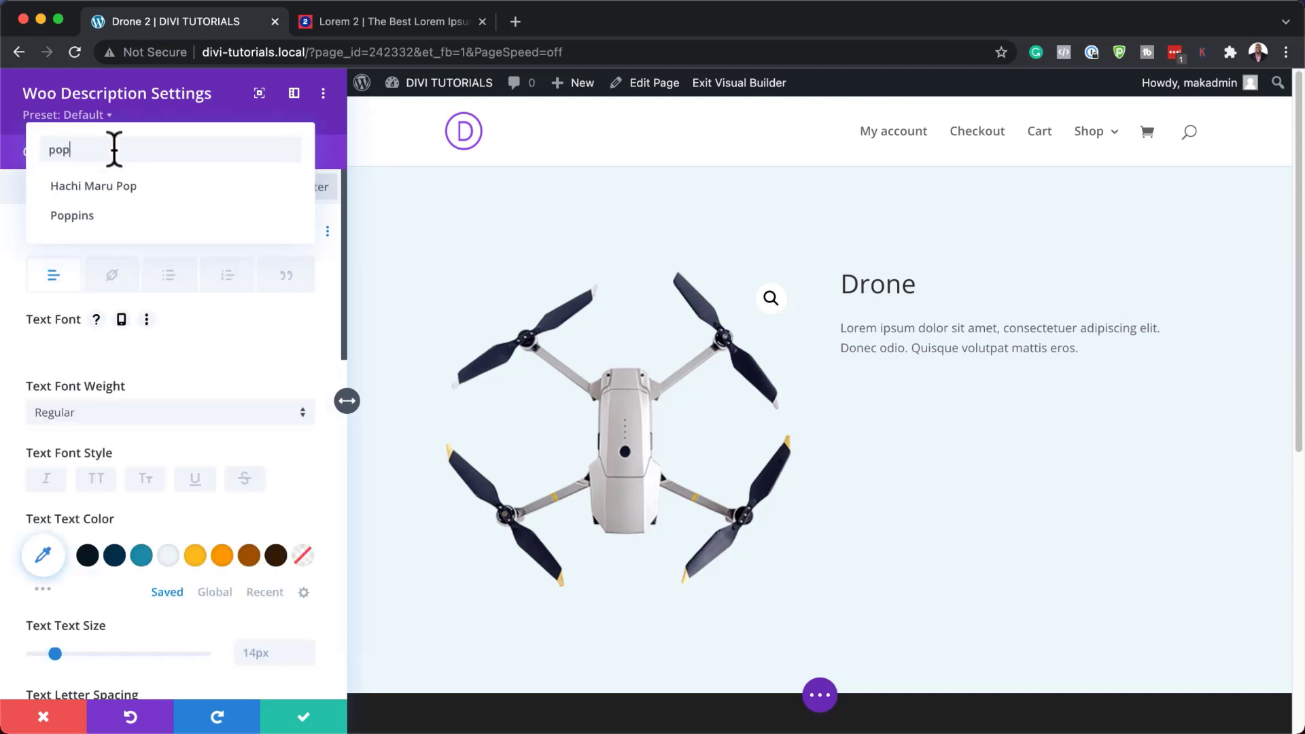
left_click(95, 185)
scroll(197, 374, "down", 2)
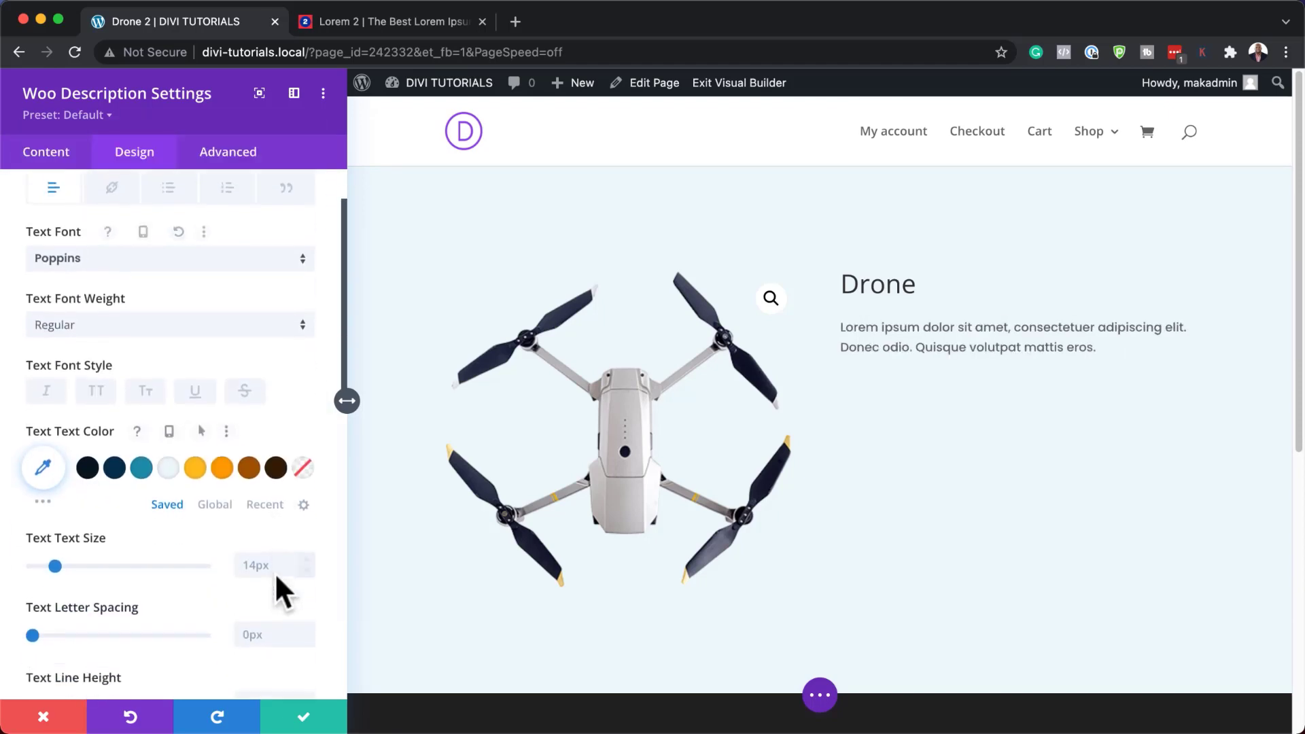
left_click(307, 556)
left_click(306, 555)
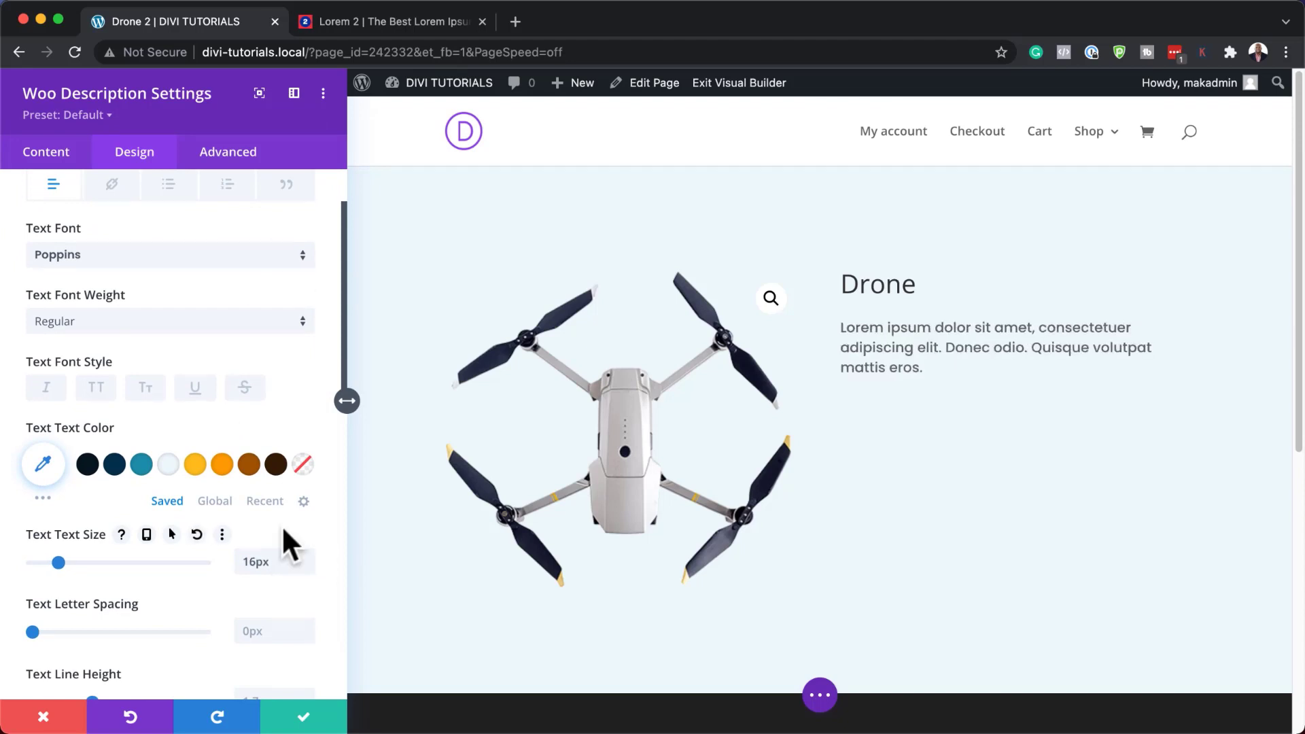
Save the description module, then set the DRONE title font to Poppins.
left_click(303, 719)
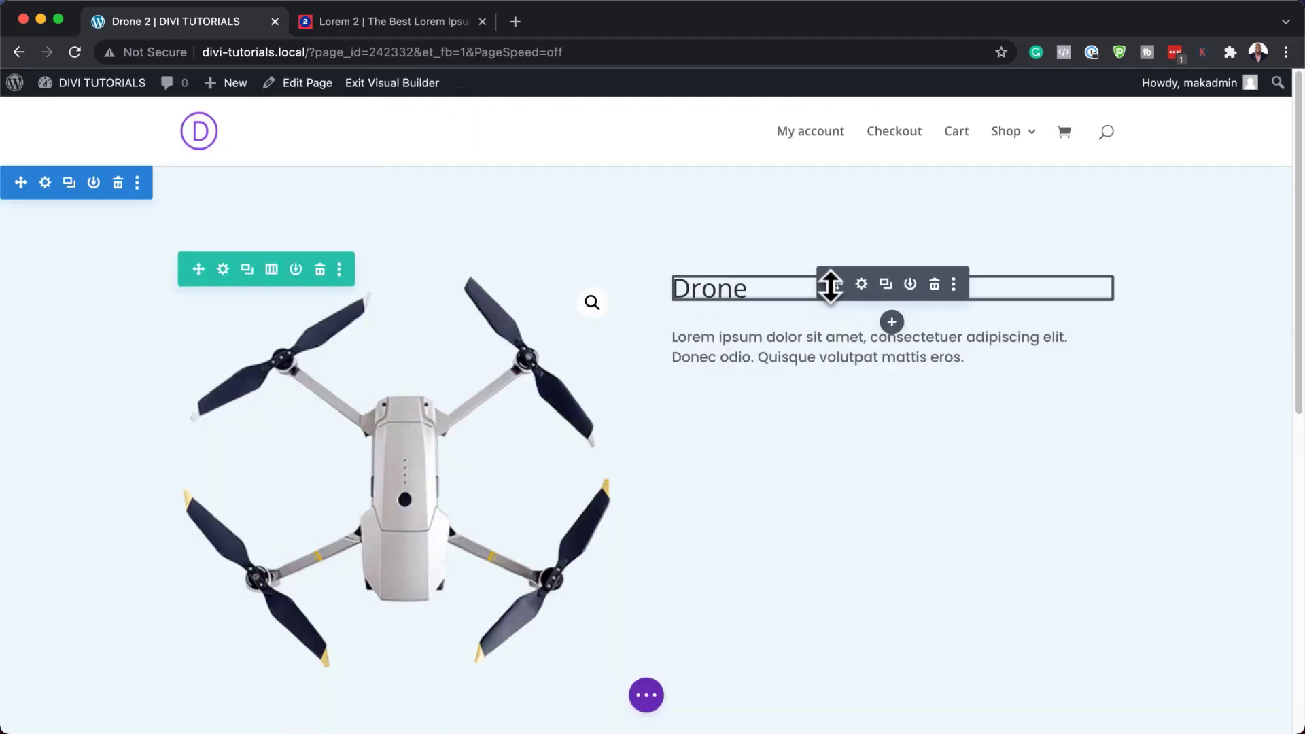
left_click(861, 285)
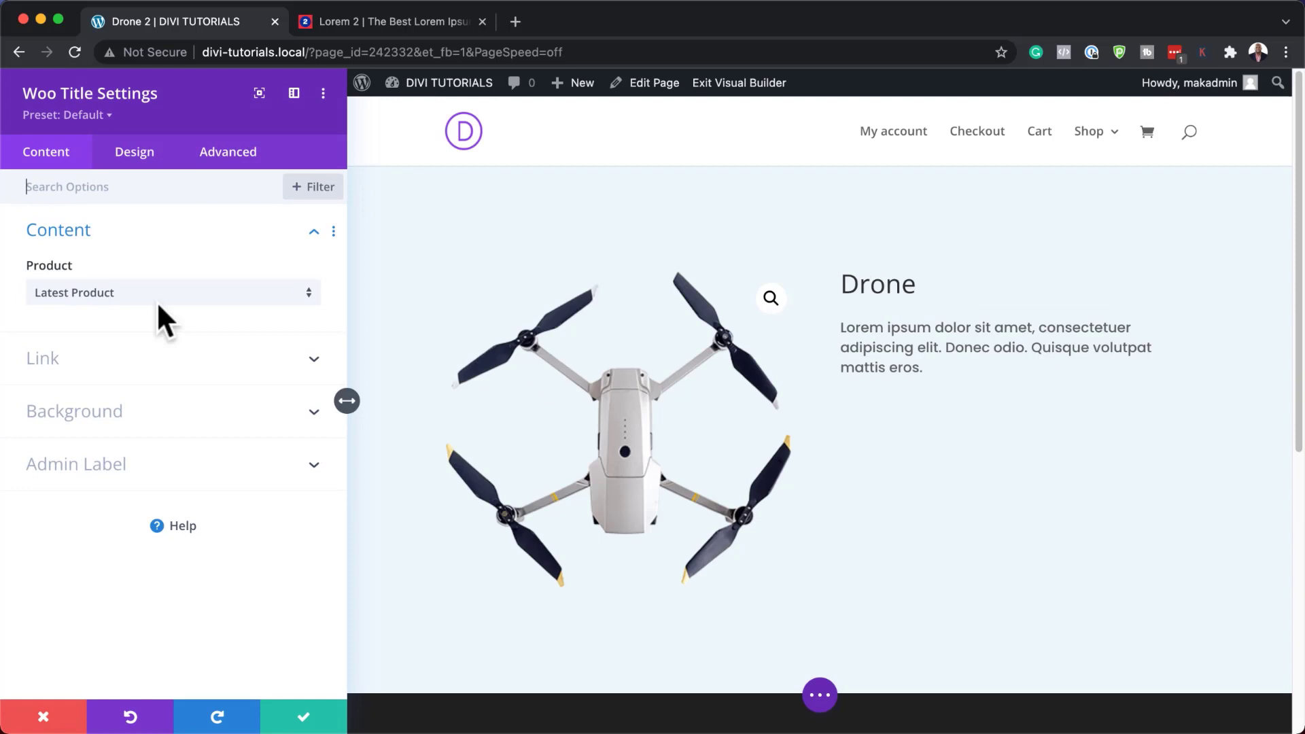
left_click(144, 158)
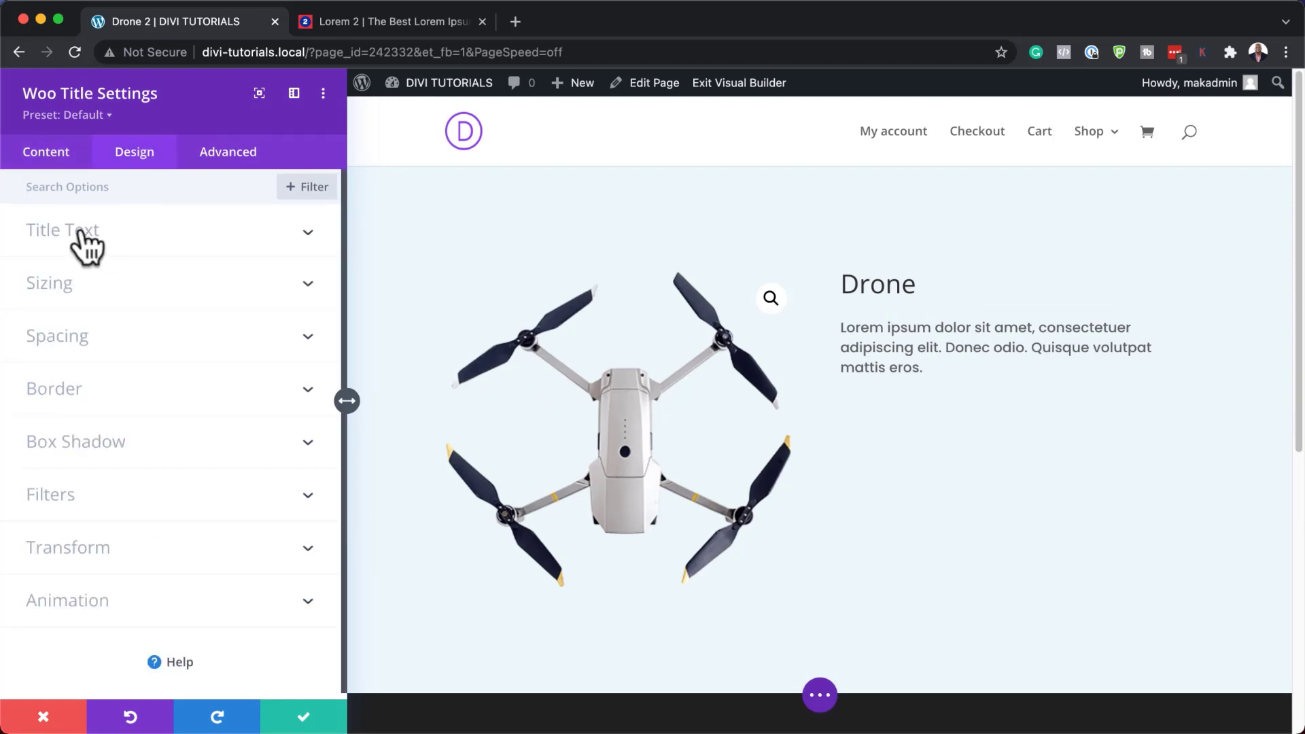
left_click(843, 285)
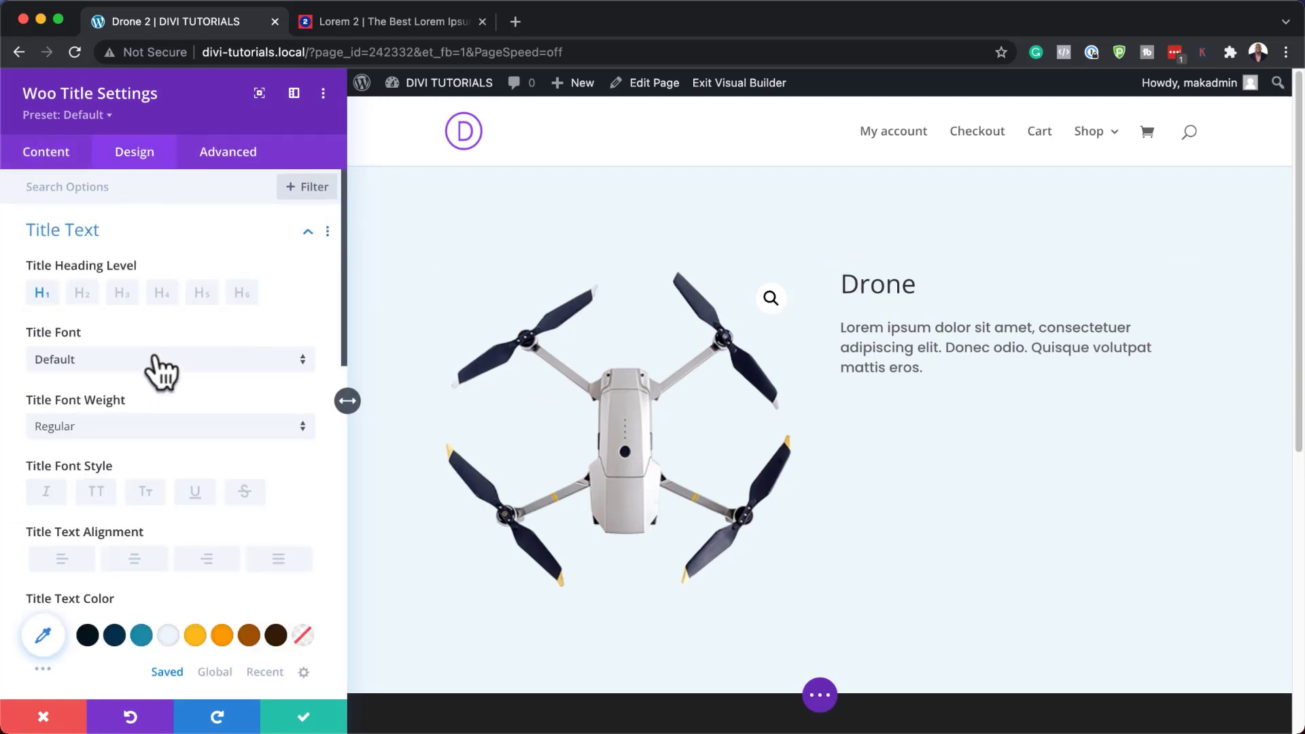
left_click(122, 370)
type("popp")
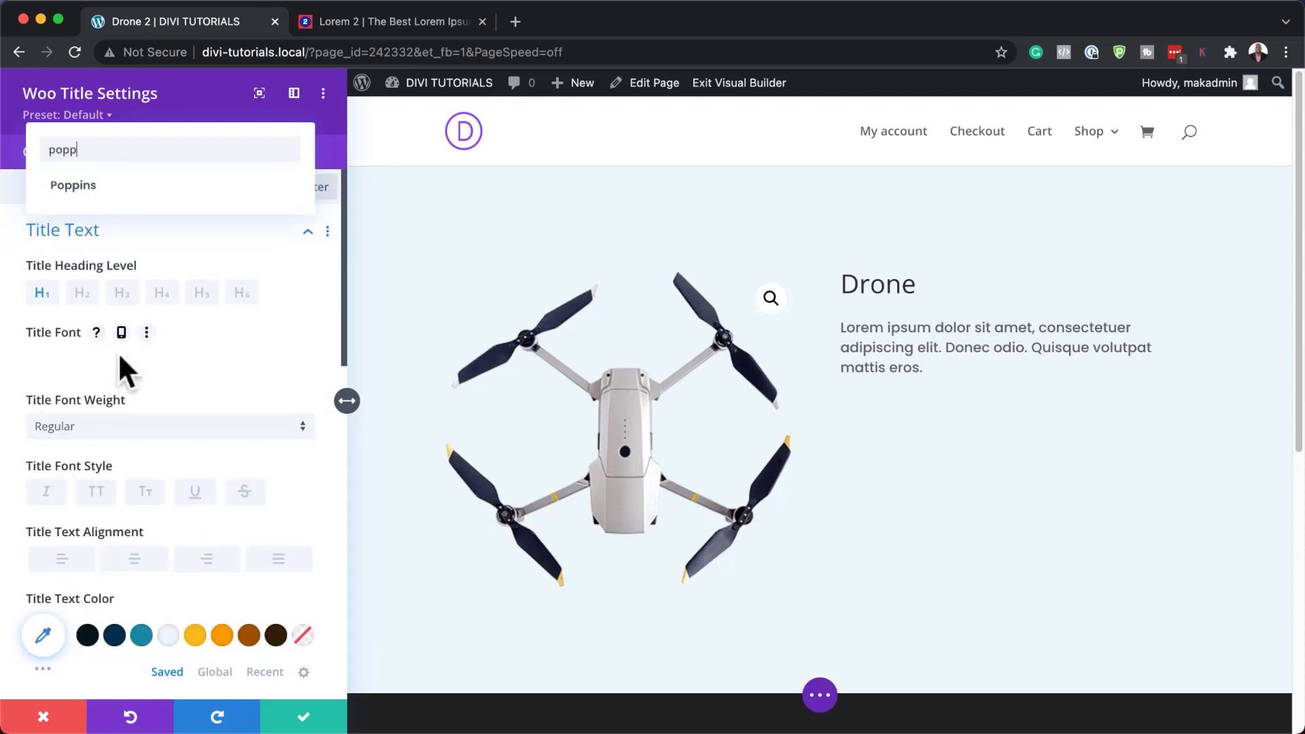
left_click(104, 186)
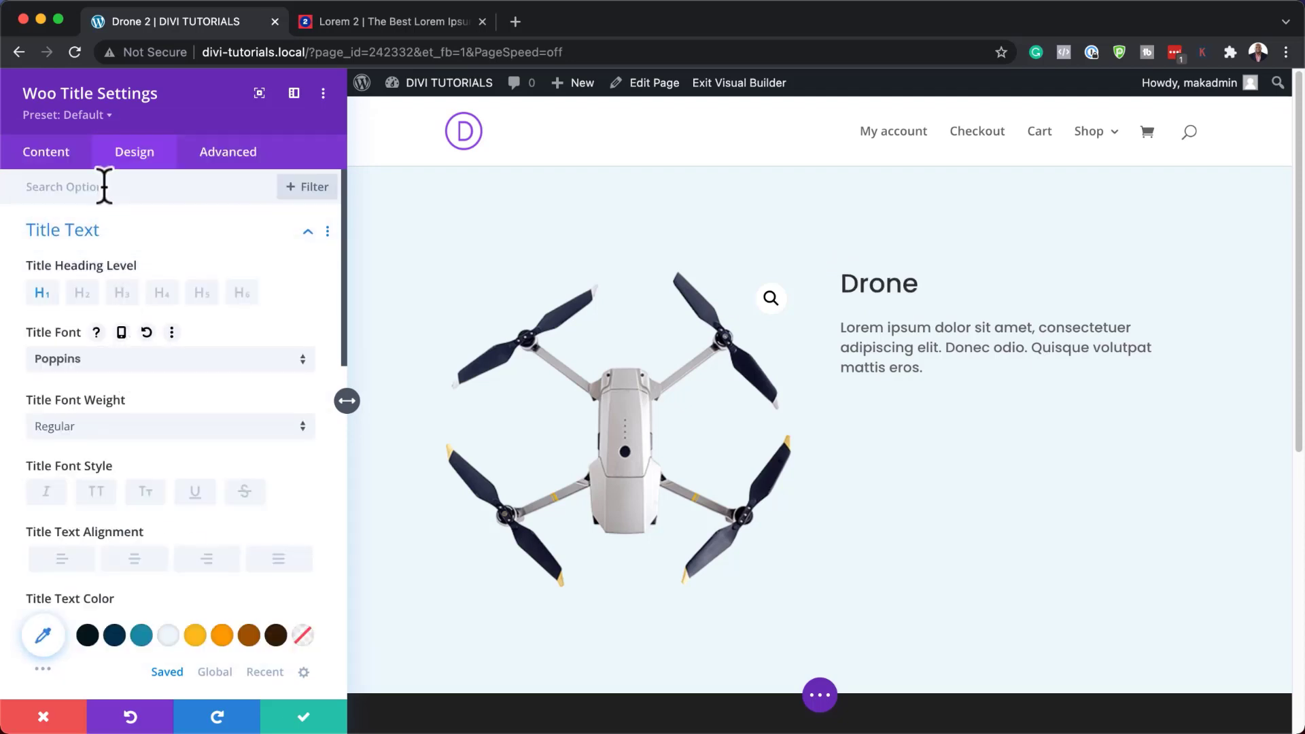
Make the DRONE title uppercase, bold and 34px, and save the title module.
left_click(98, 496)
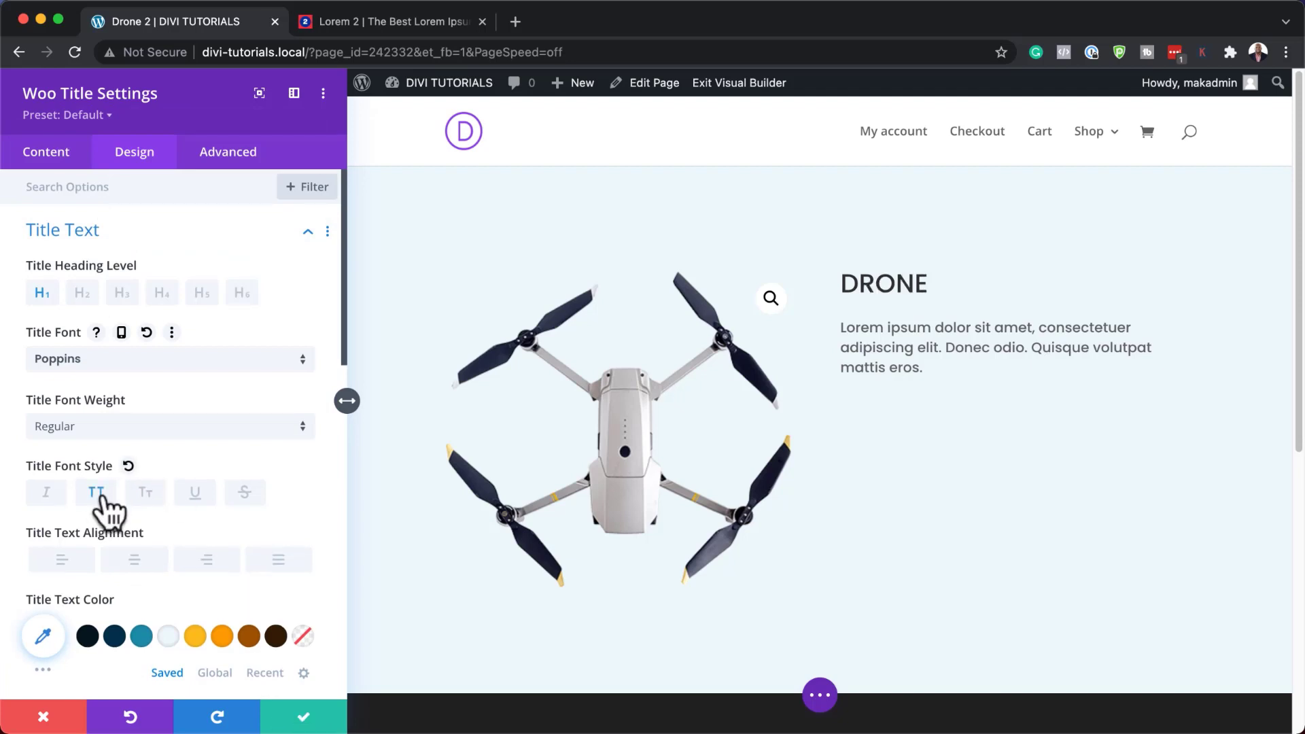
left_click(99, 429)
left_click(108, 561)
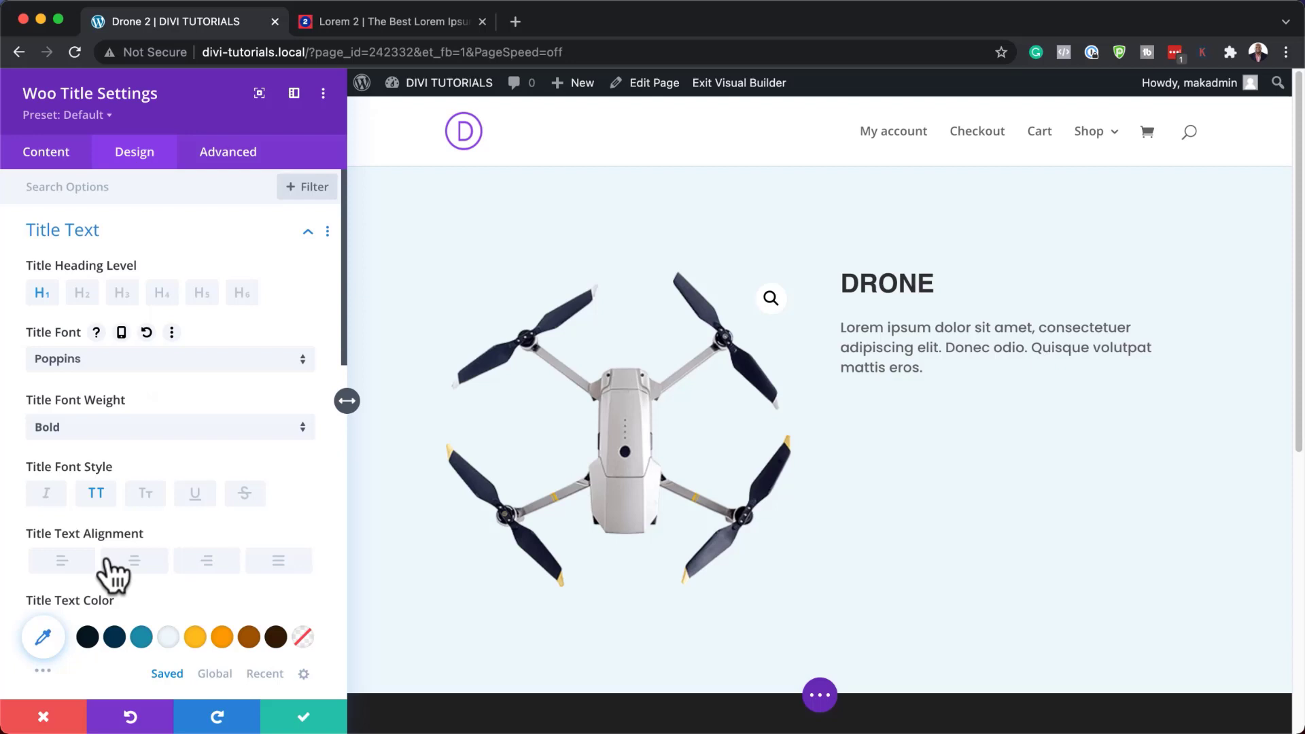
scroll(198, 660, "down", 3)
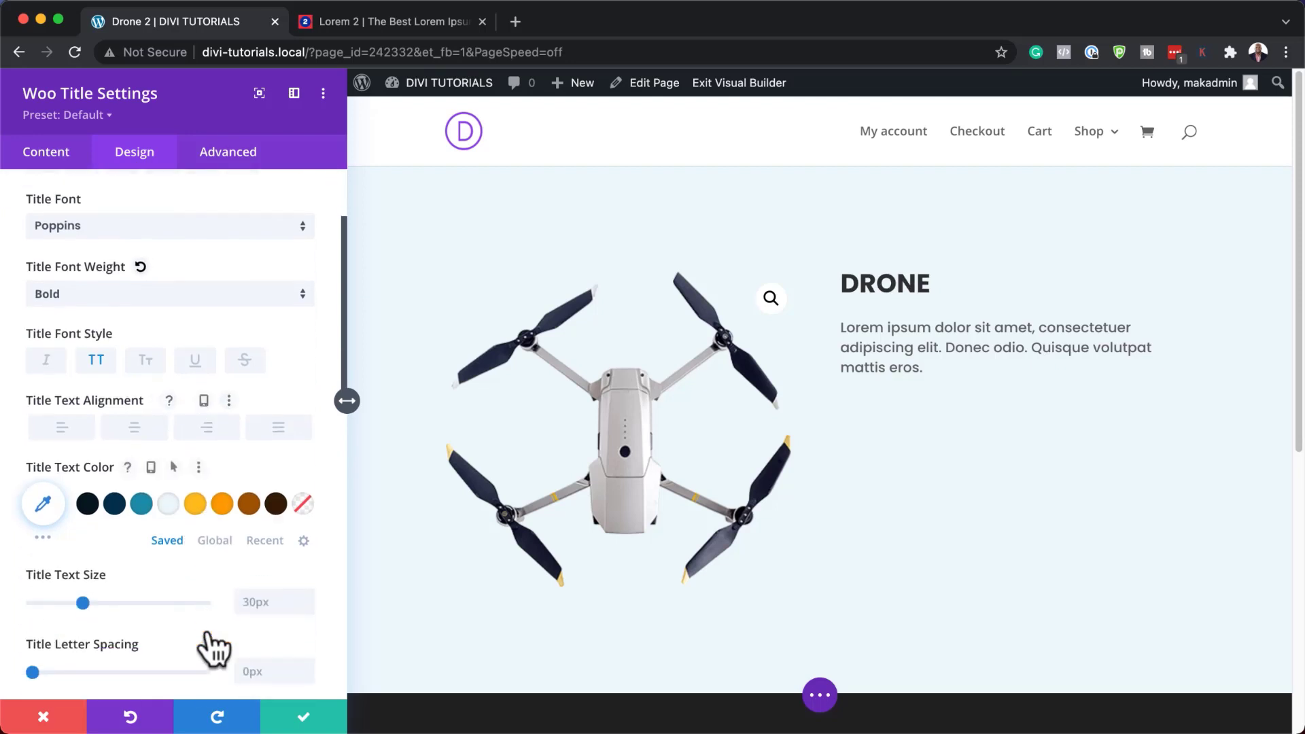
left_click(306, 588)
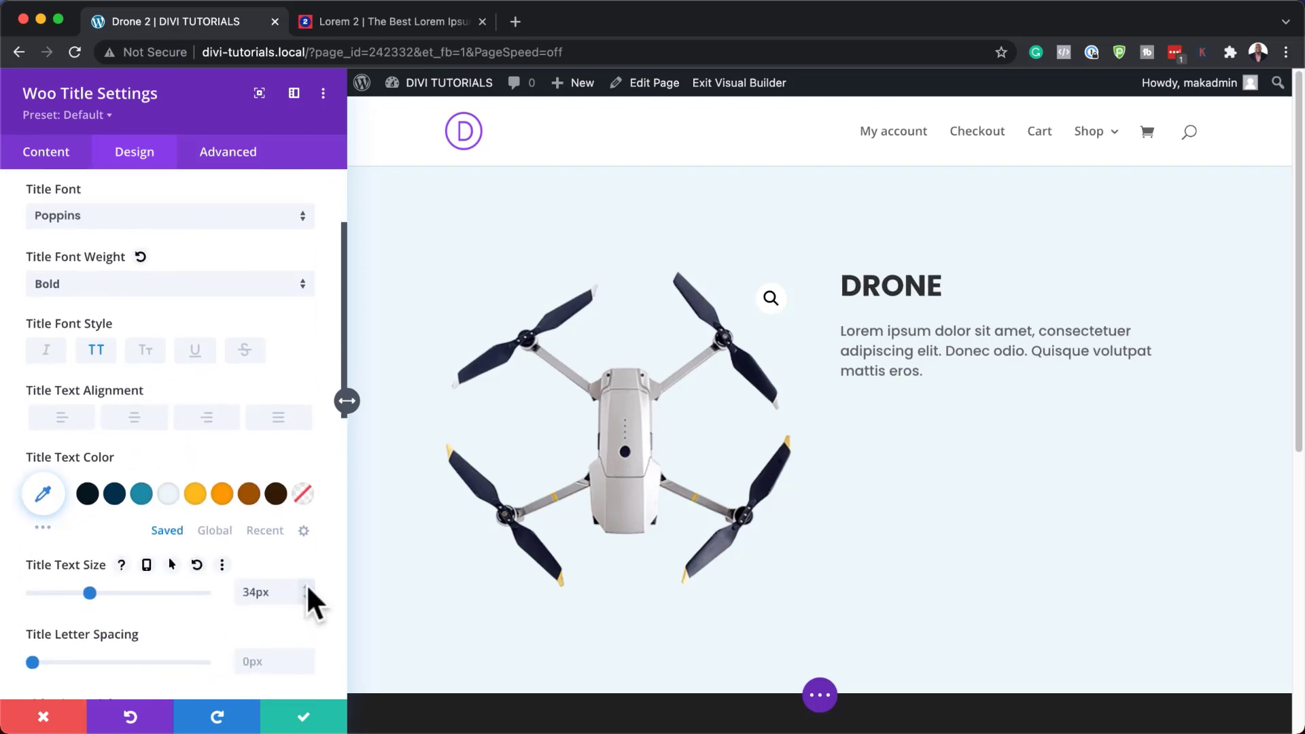
left_click(303, 717)
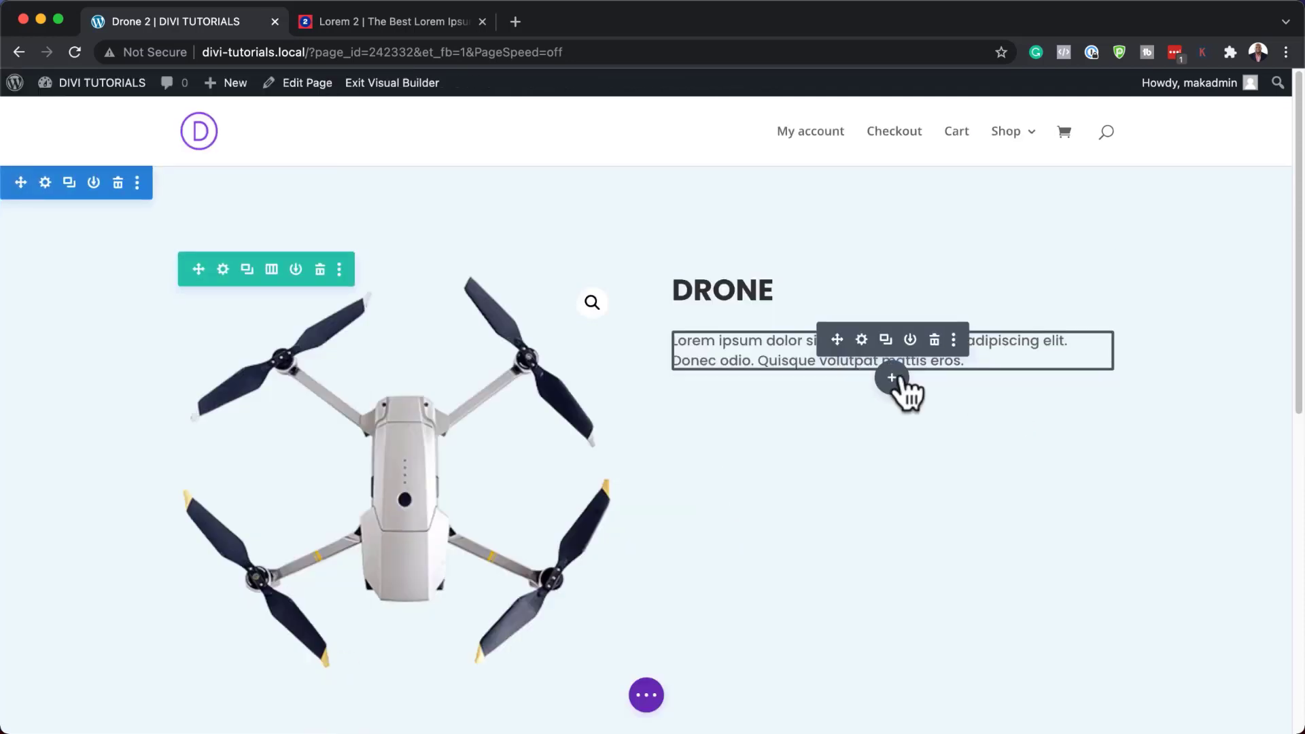
Insert a Woo Add To Cart module under the description with its Product set to Drone.
left_click(892, 378)
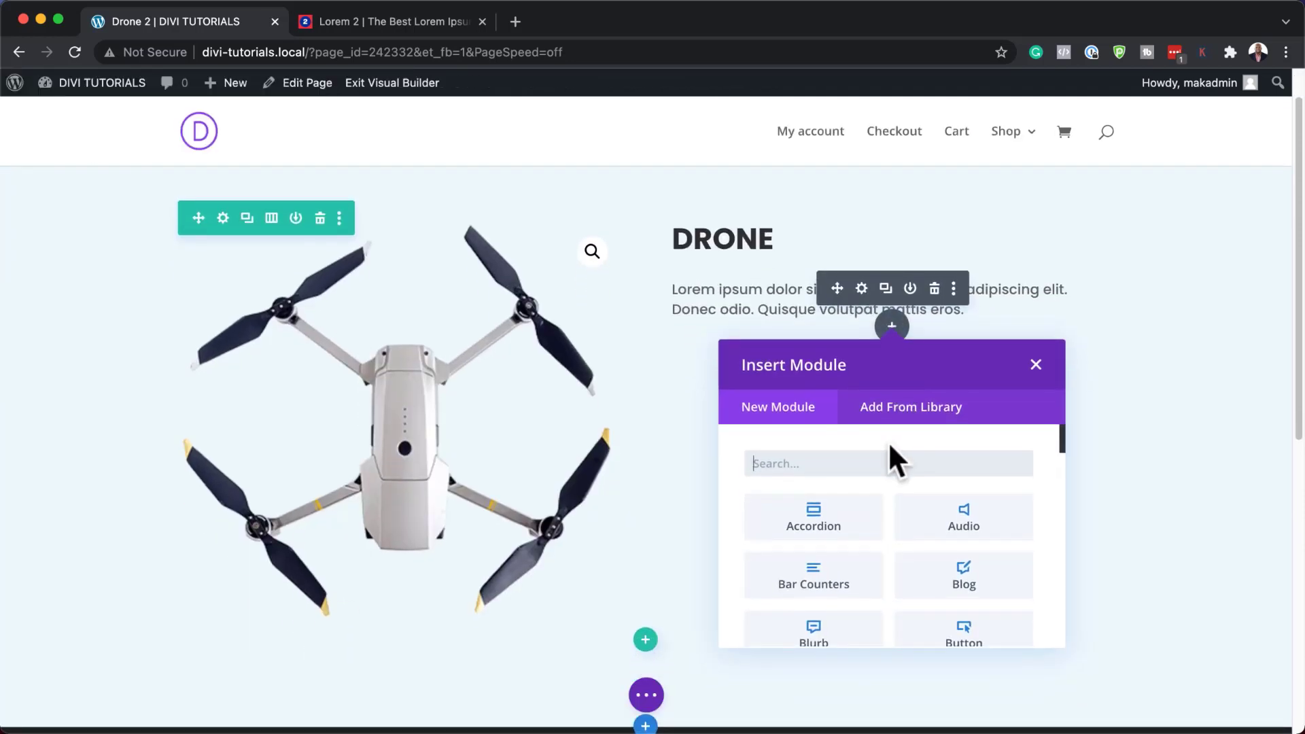
type("a")
key("BackSpace")
type("add")
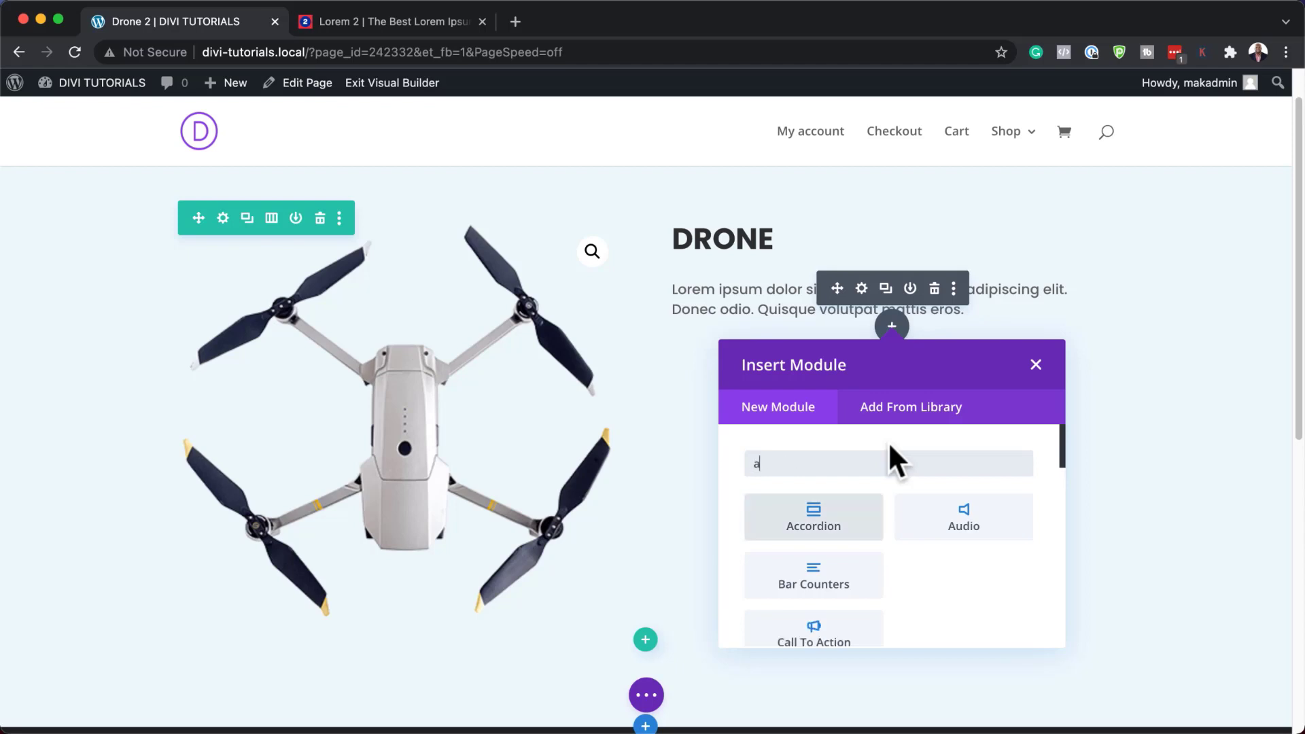
left_click(853, 531)
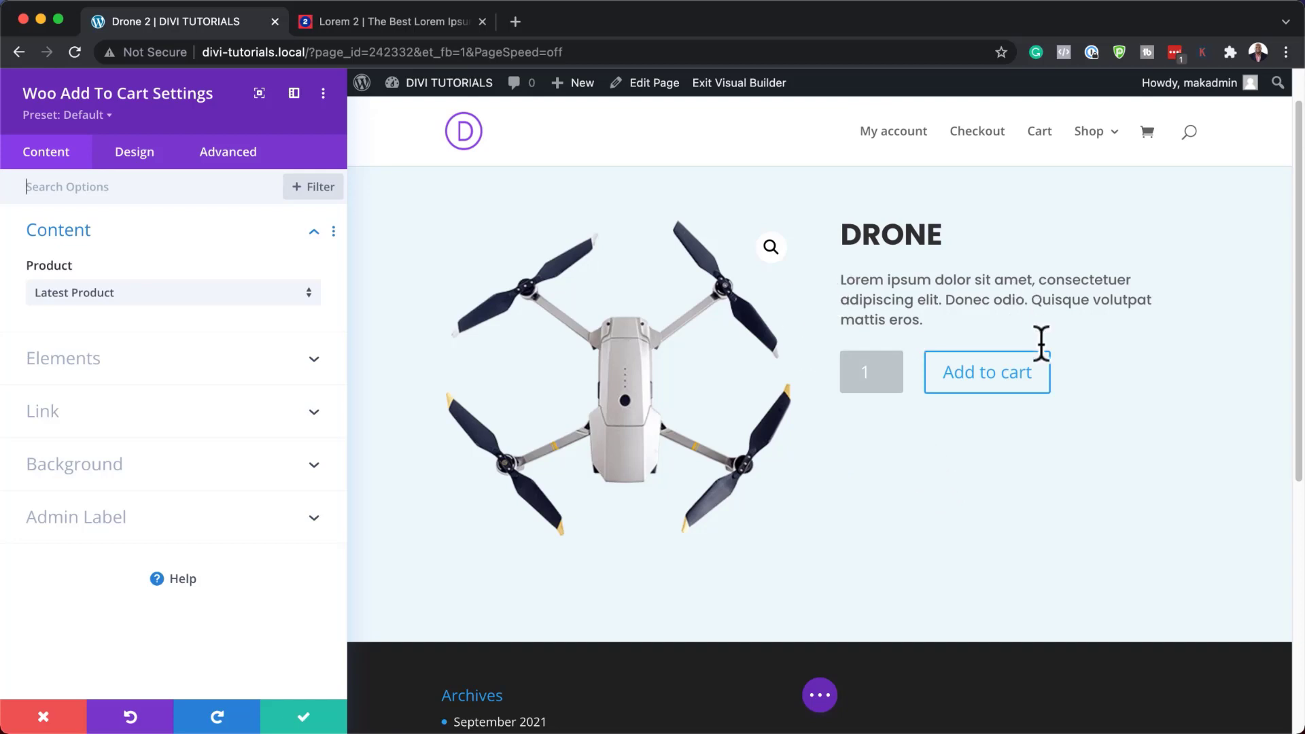
mouse_move(908, 370)
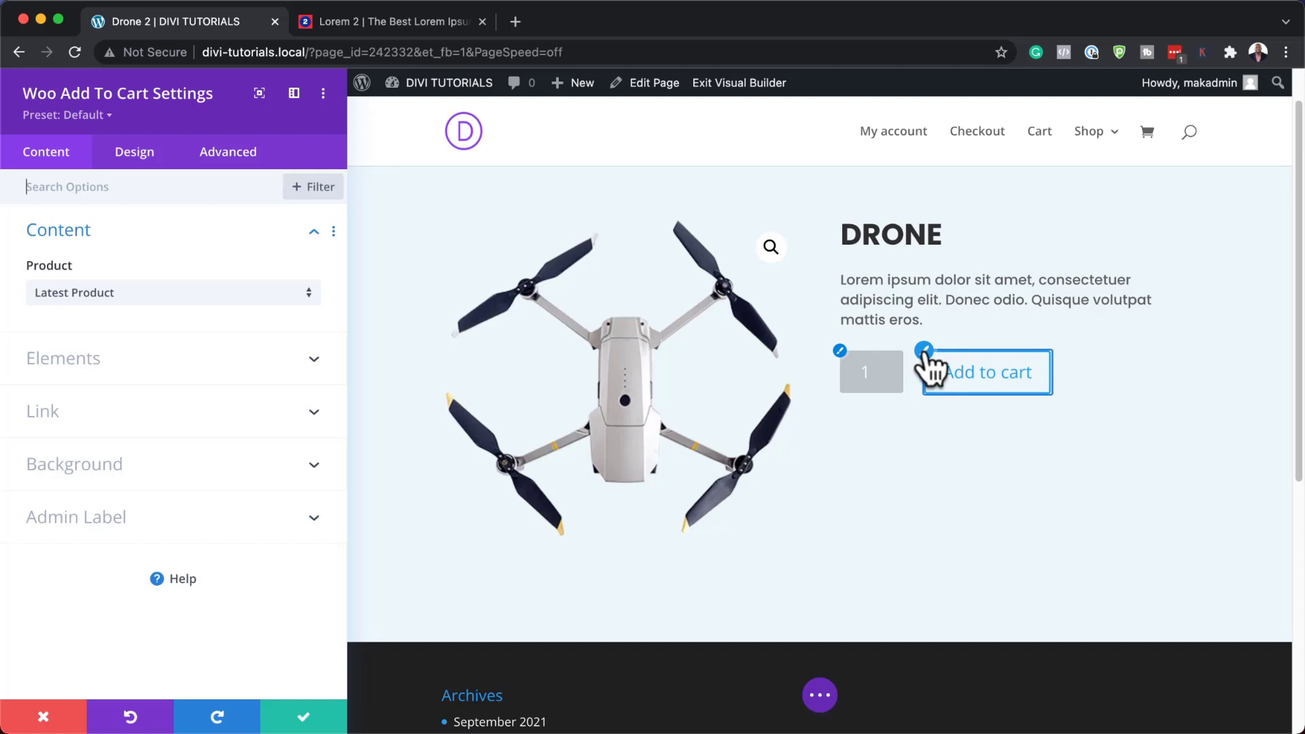
left_click(143, 294)
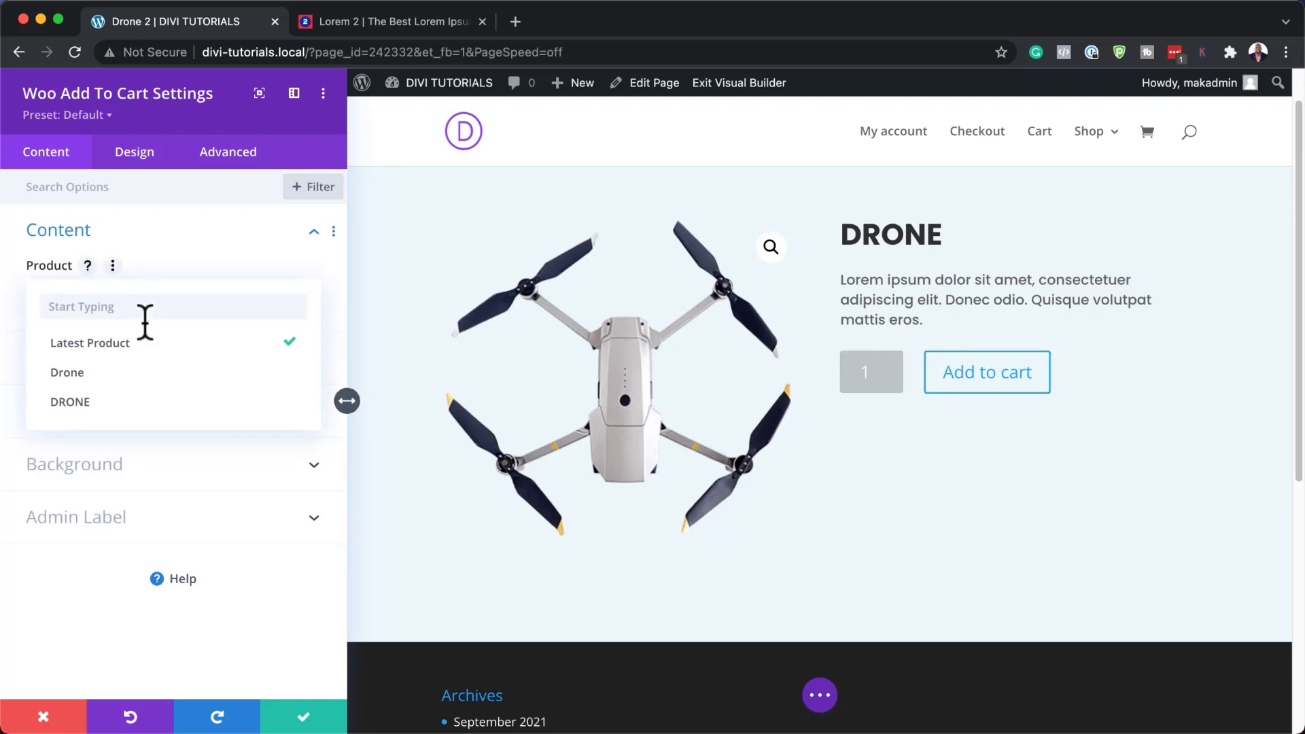
left_click(137, 375)
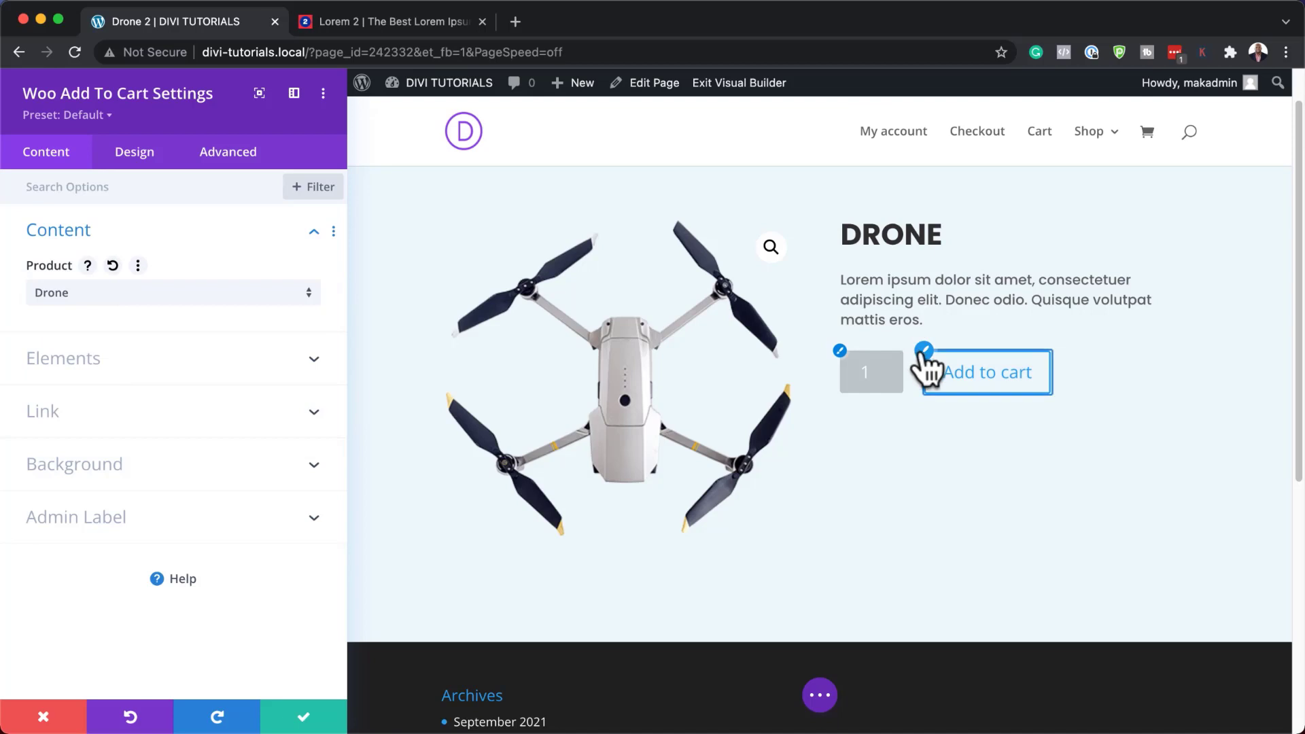
Enable custom button styles: dark brown #361f07 text, orange #fd9e02 background and border.
left_click(923, 351)
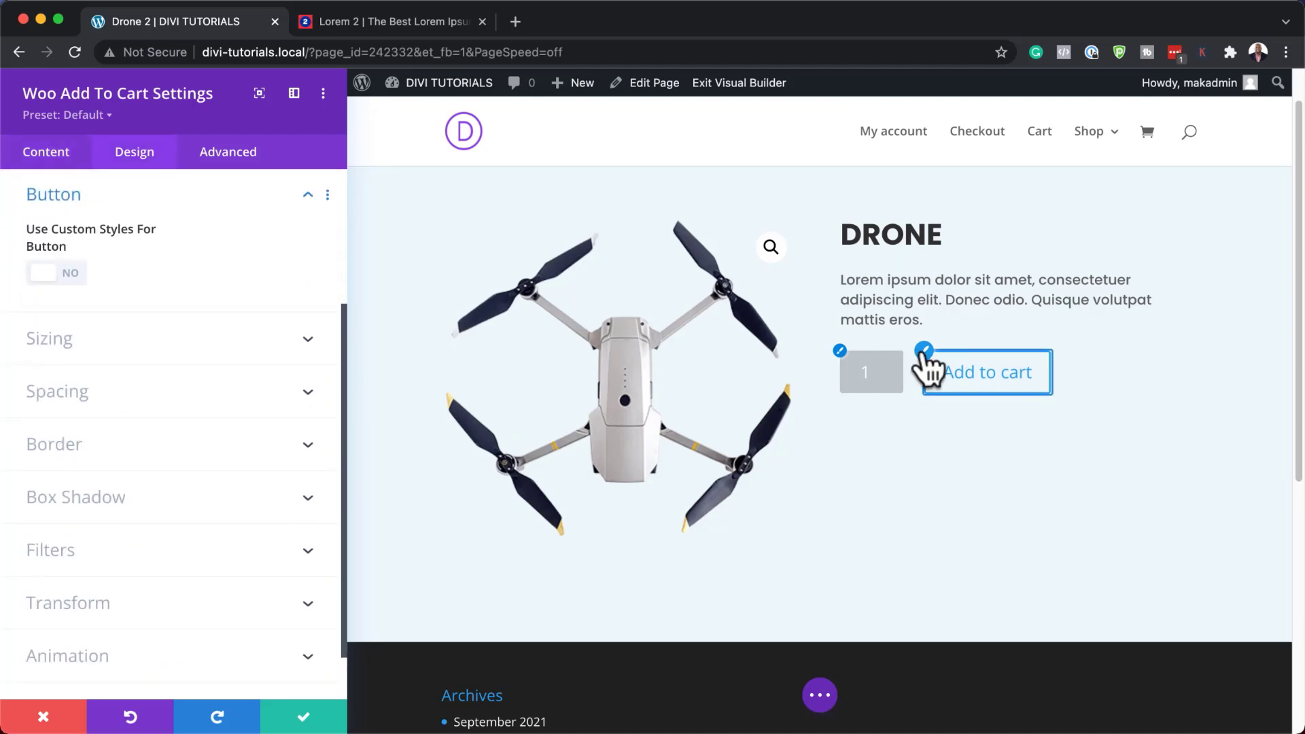
left_click(68, 273)
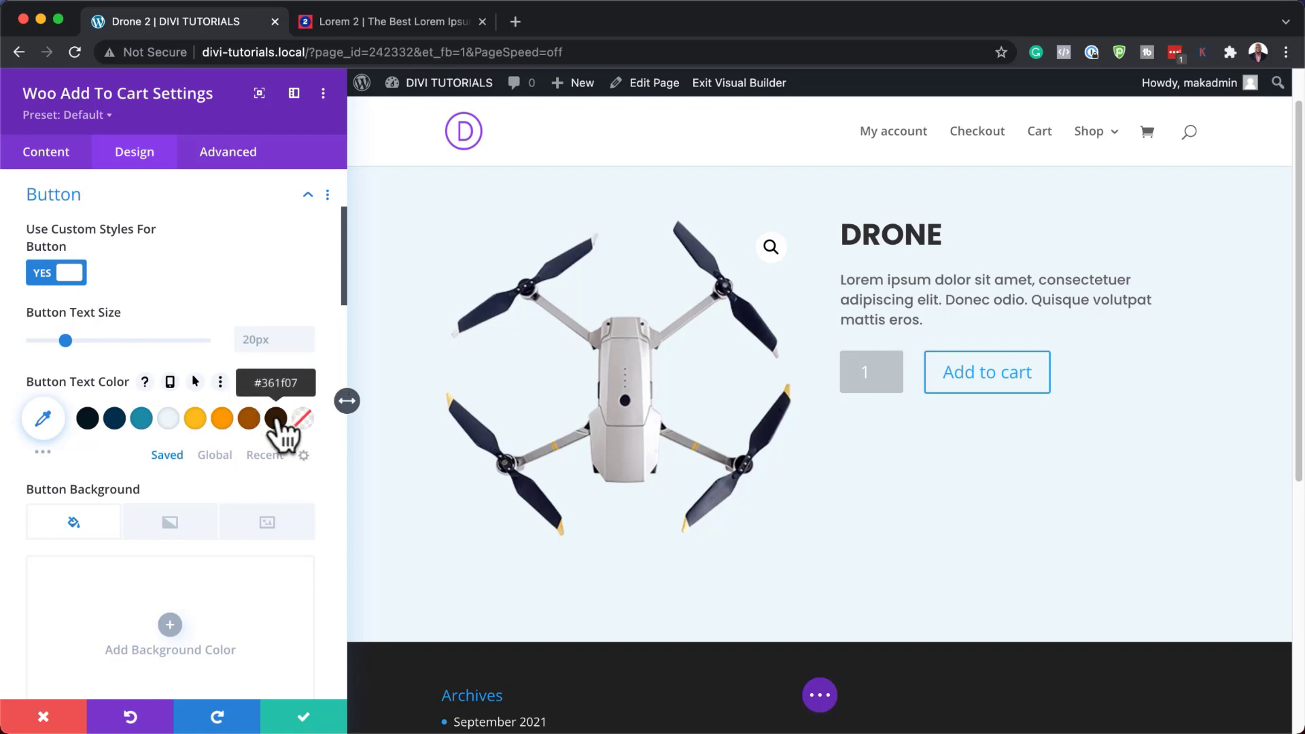
left_click(276, 418)
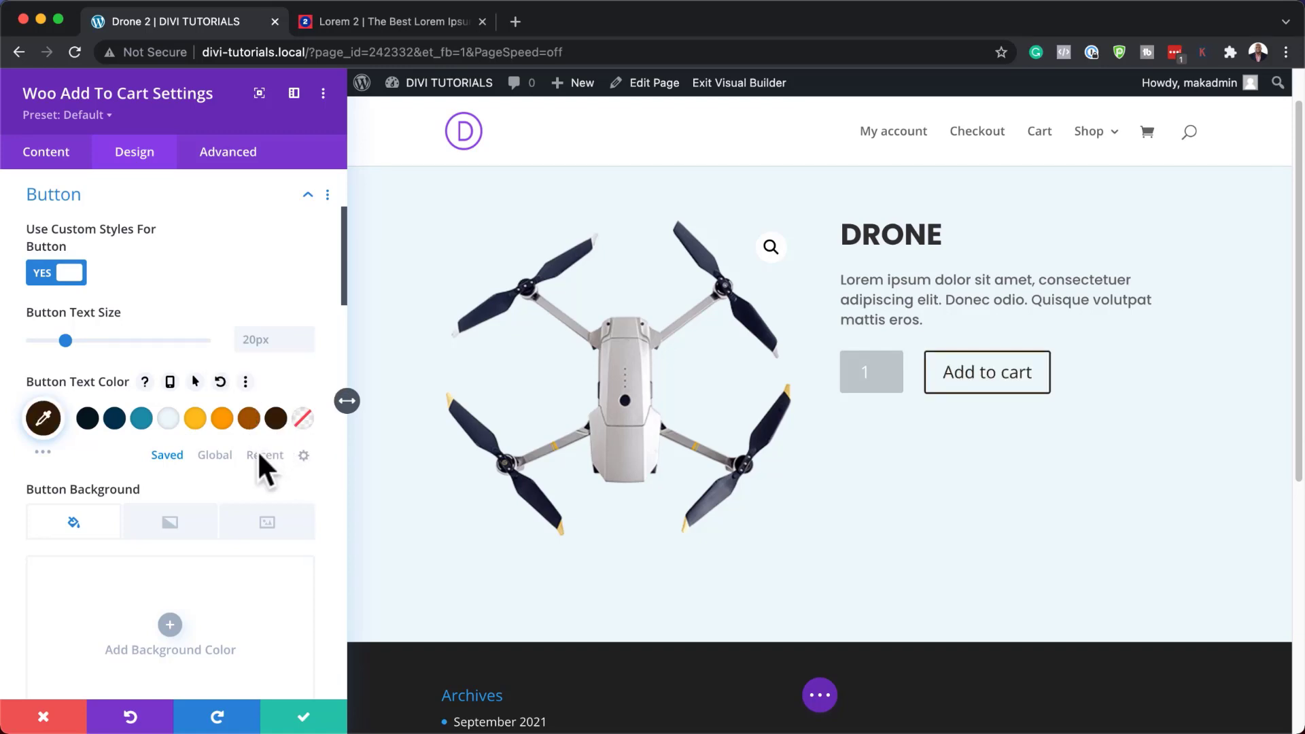
scroll(257, 450, "down", 2)
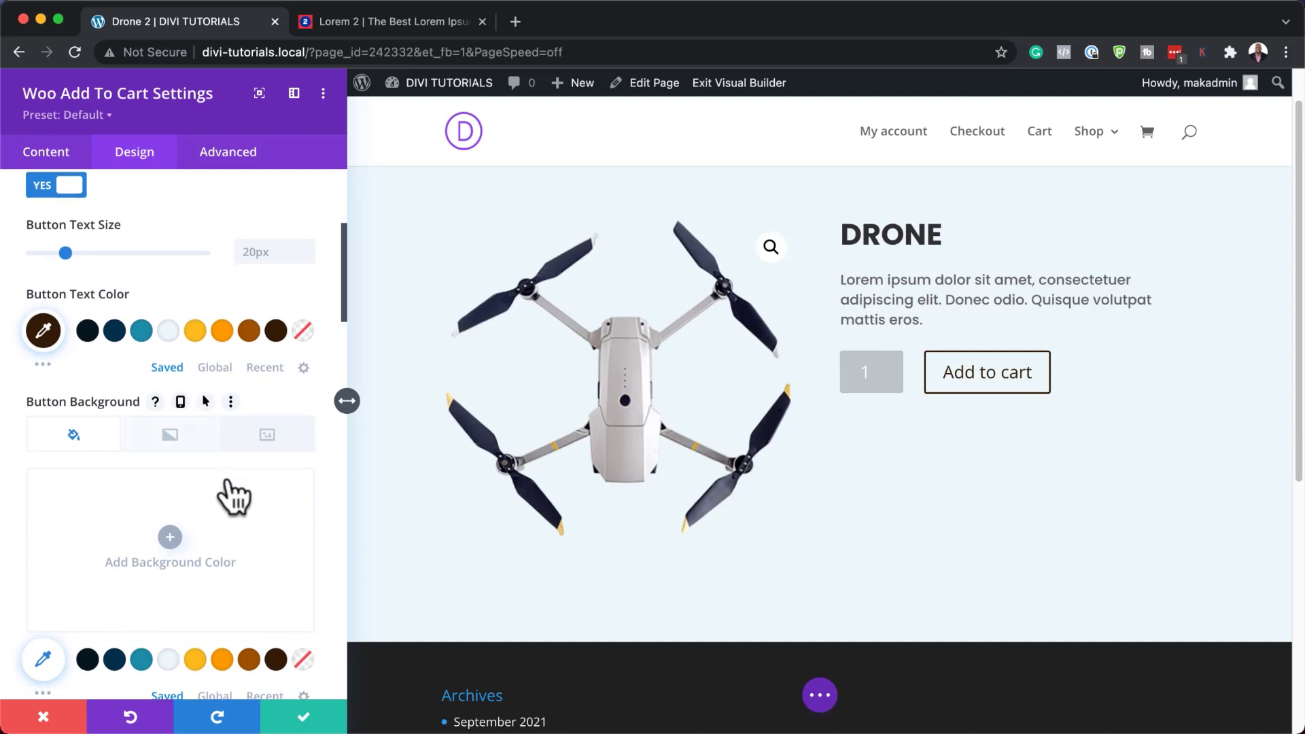
scroll(227, 495, "down", 2)
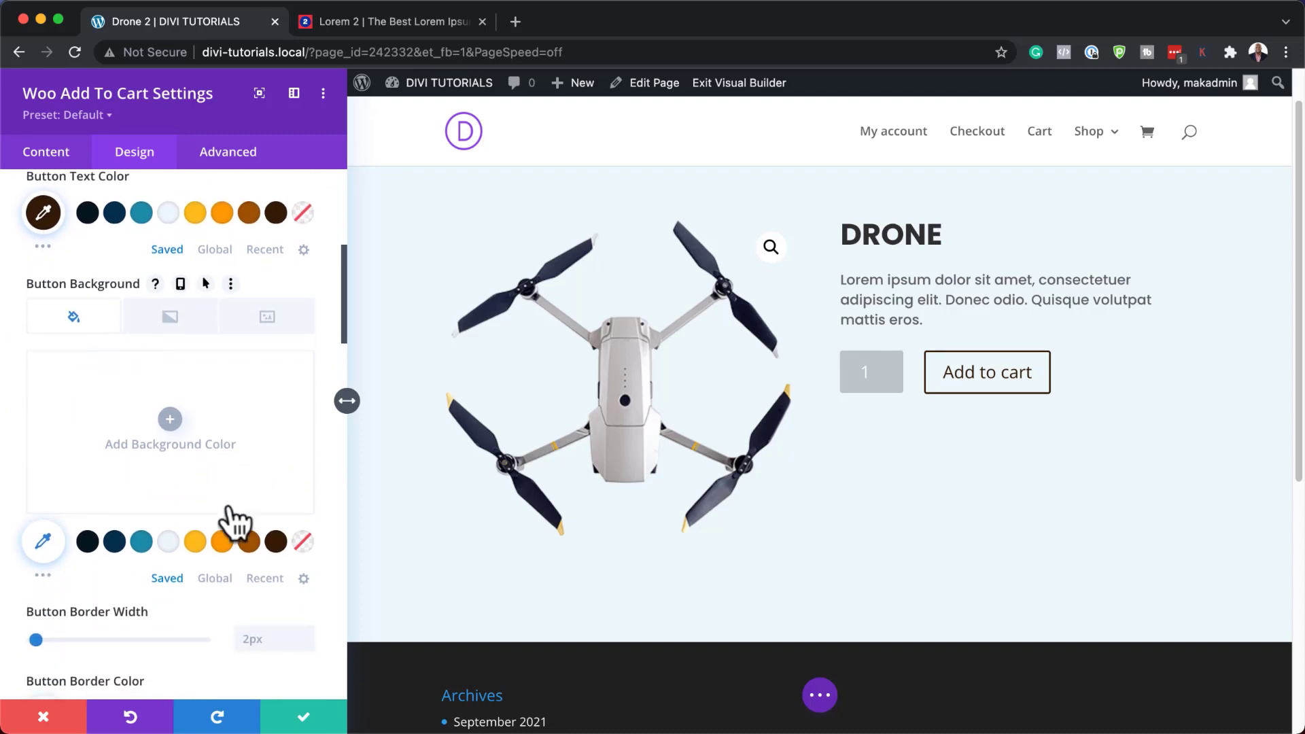
left_click(195, 541)
left_click(221, 541)
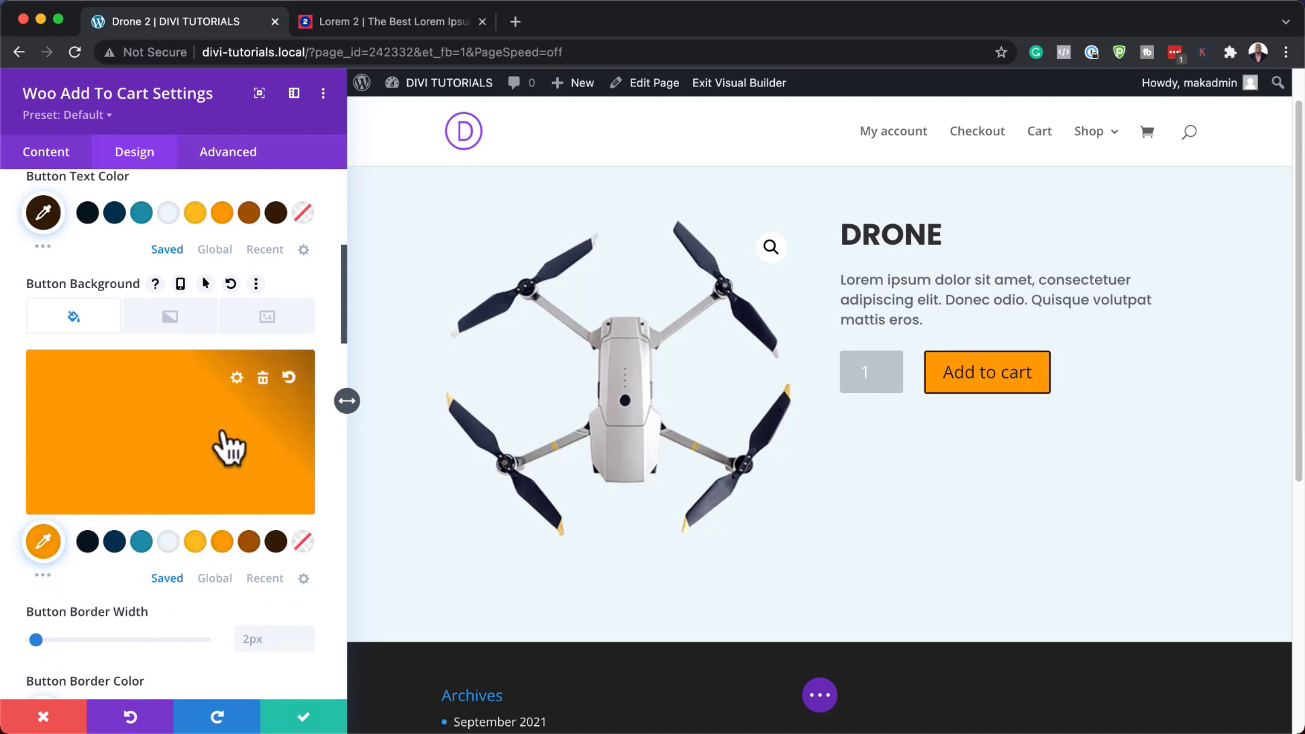
scroll(245, 408, "up", 1)
scroll(244, 408, "down", 4)
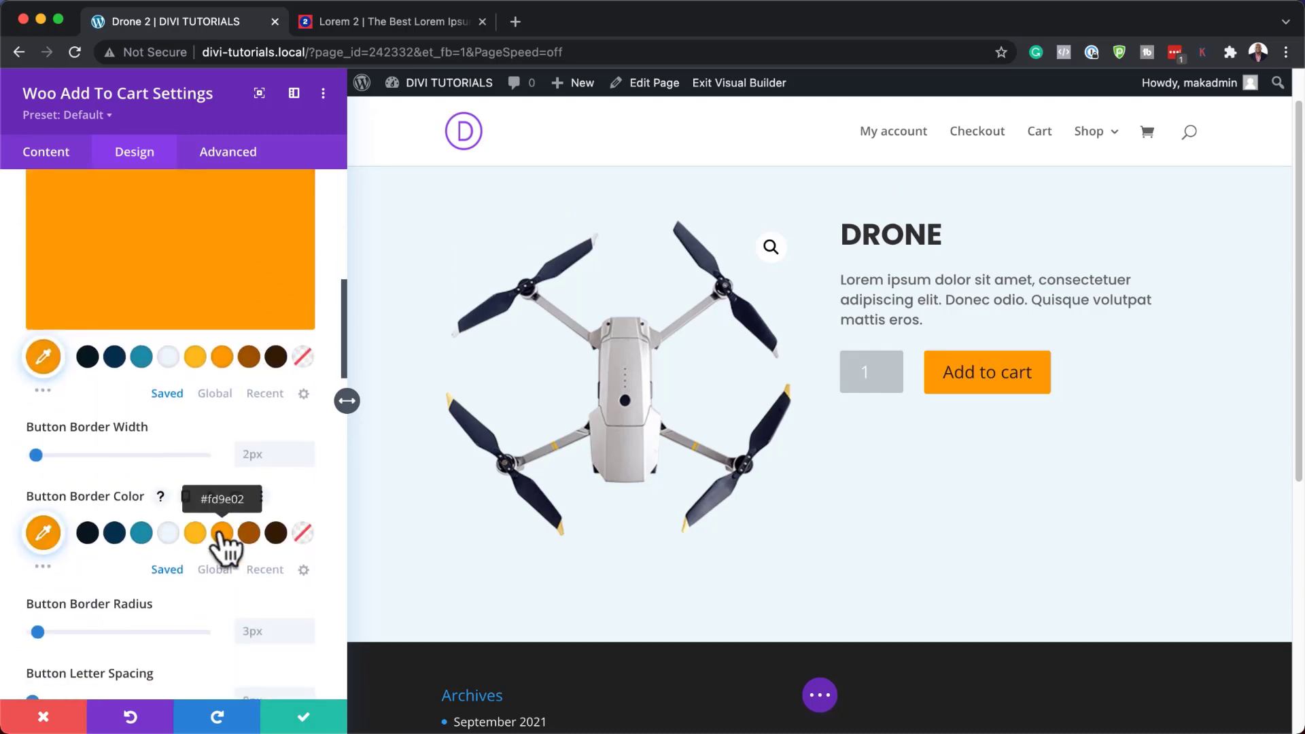
scroll(157, 517, "down", 4)
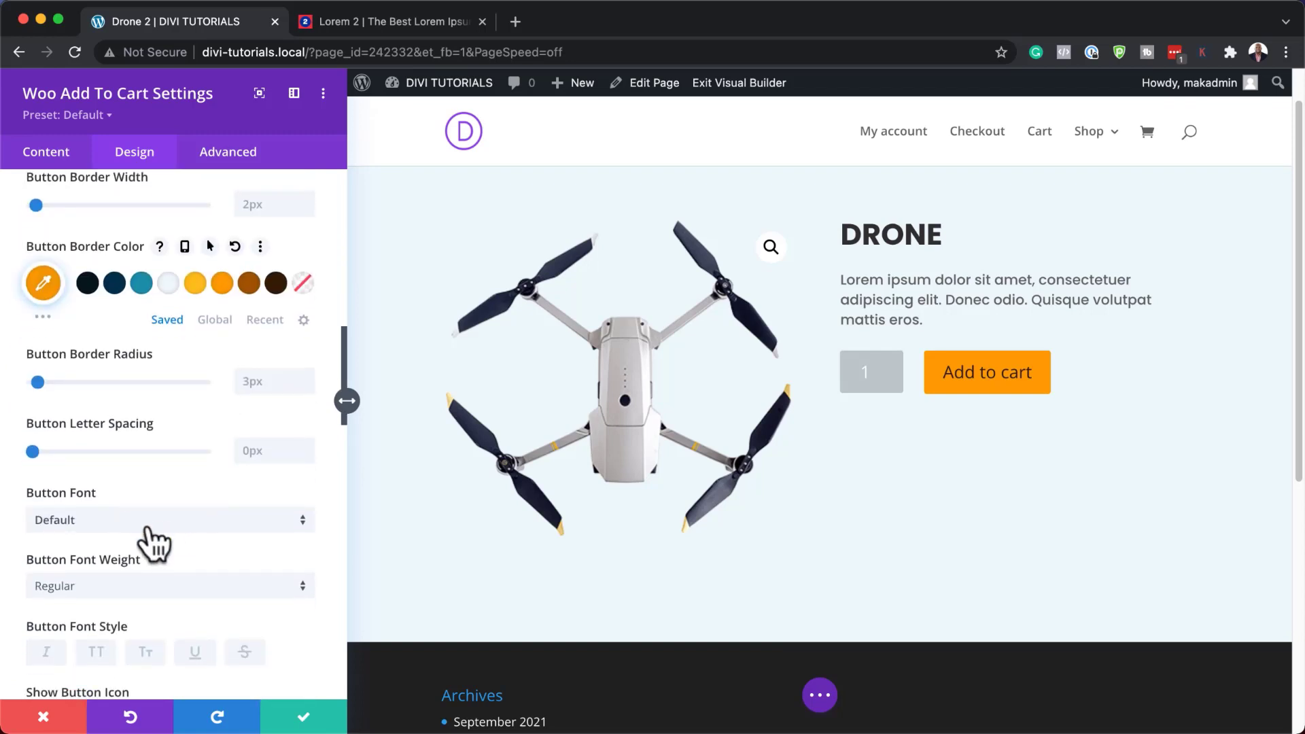
Set the Add to cart button text to Poppins, uppercase, bold.
left_click(120, 522)
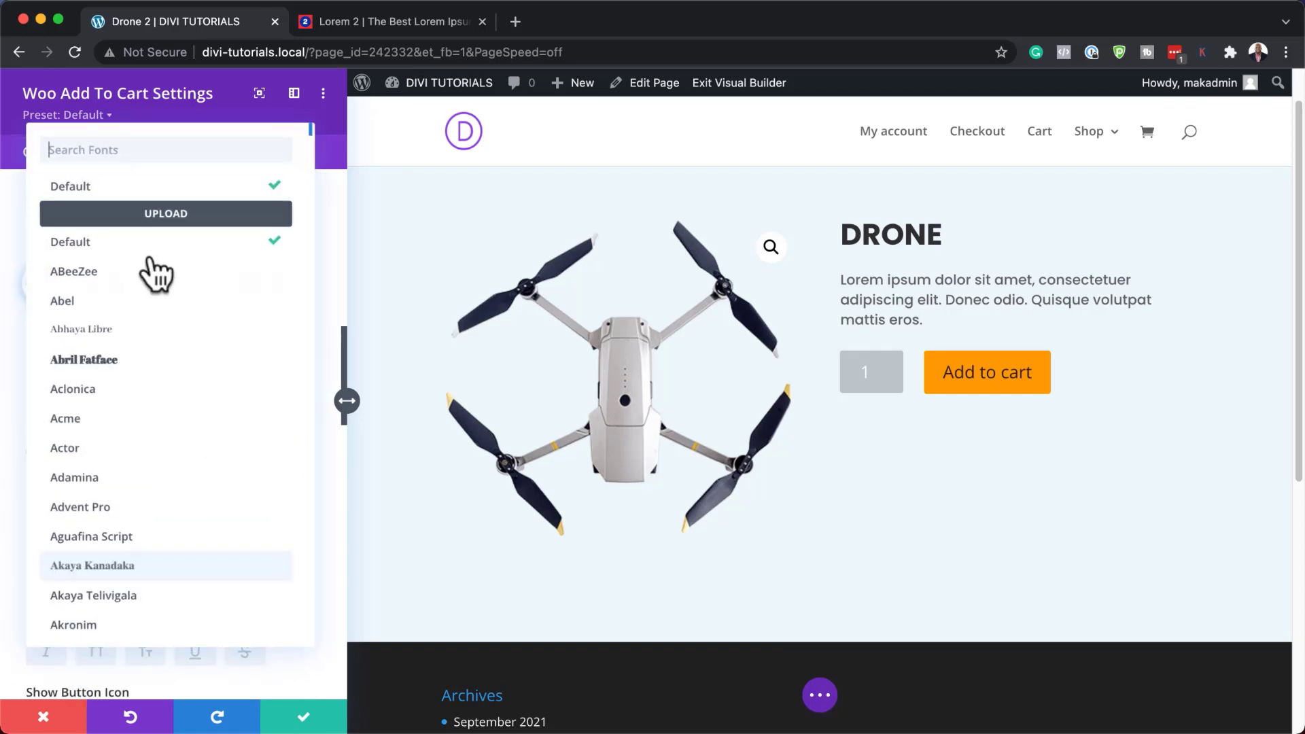
type("popp")
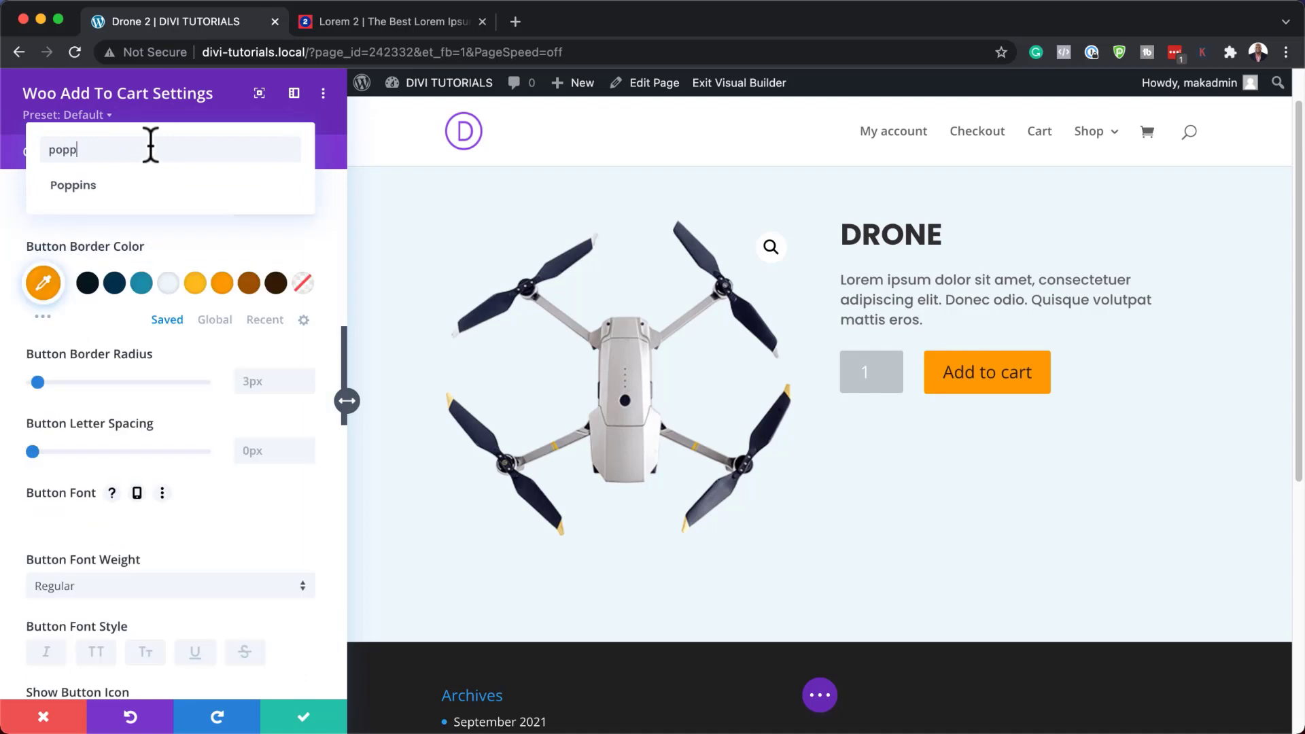
left_click(124, 193)
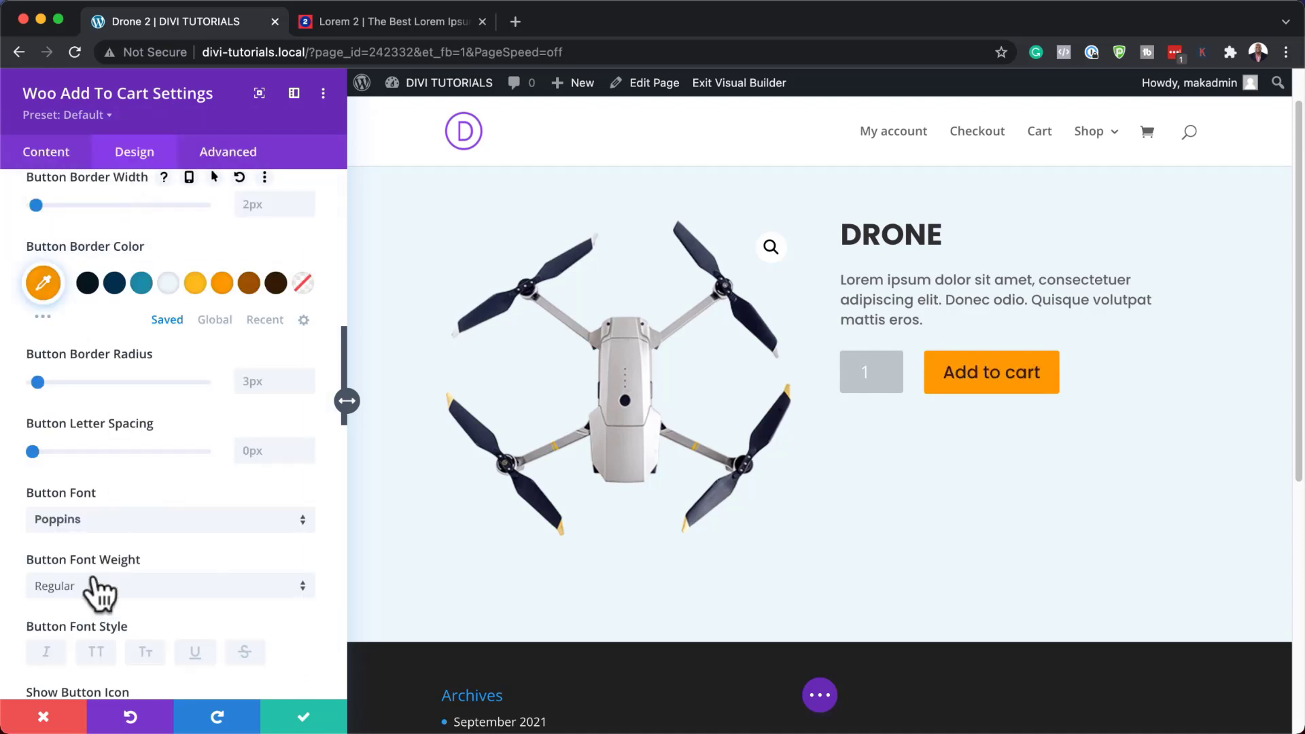
left_click(96, 653)
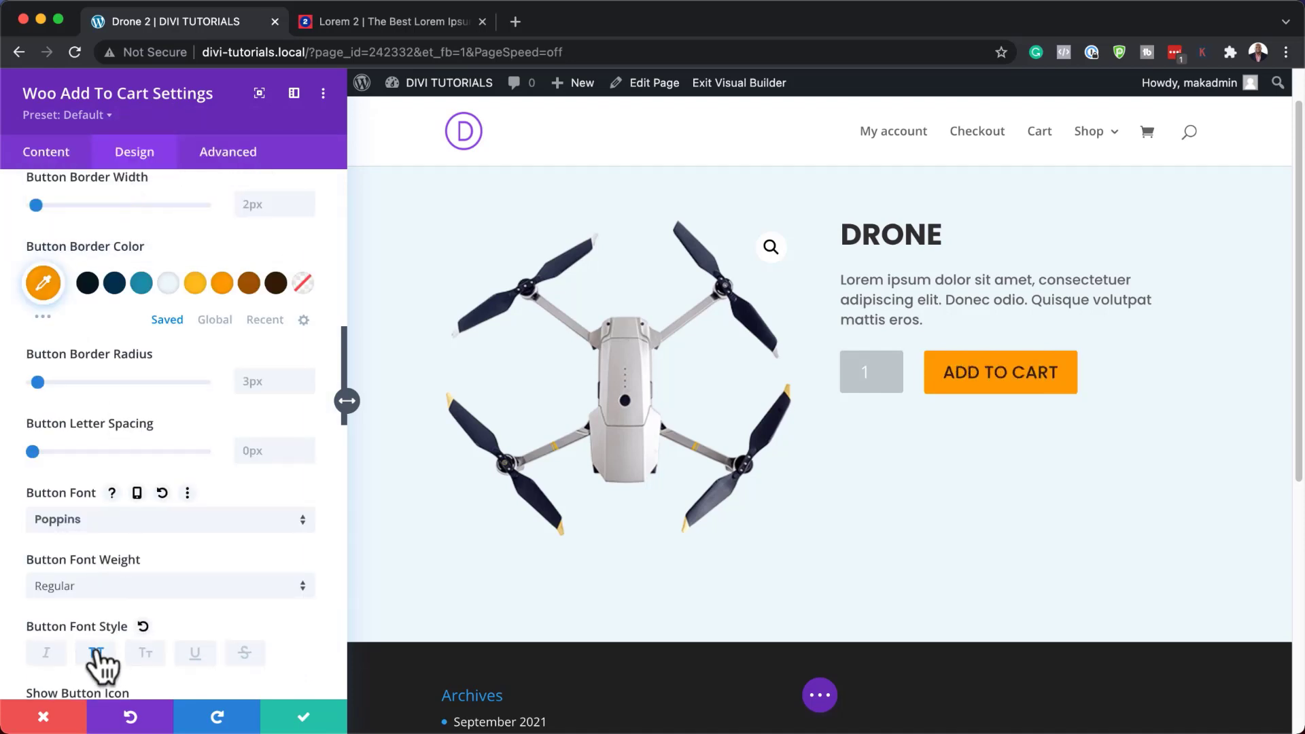
left_click(75, 588)
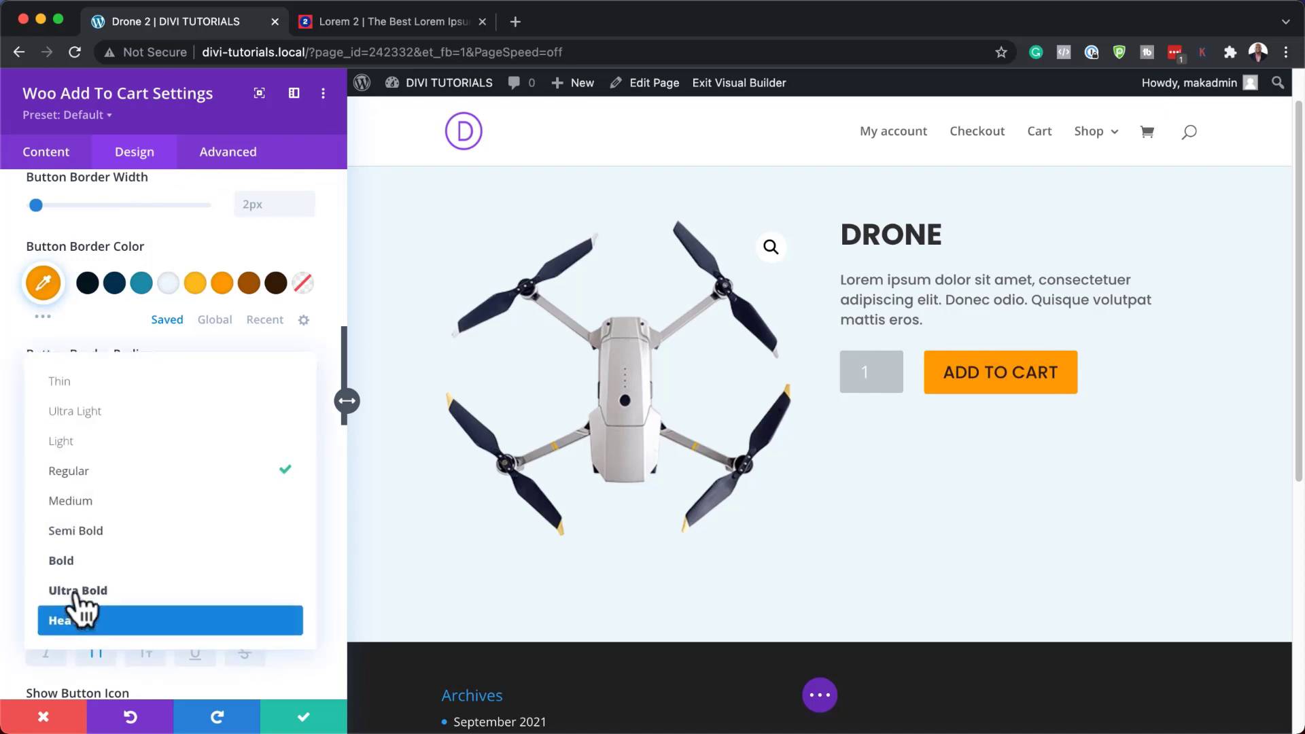
left_click(95, 561)
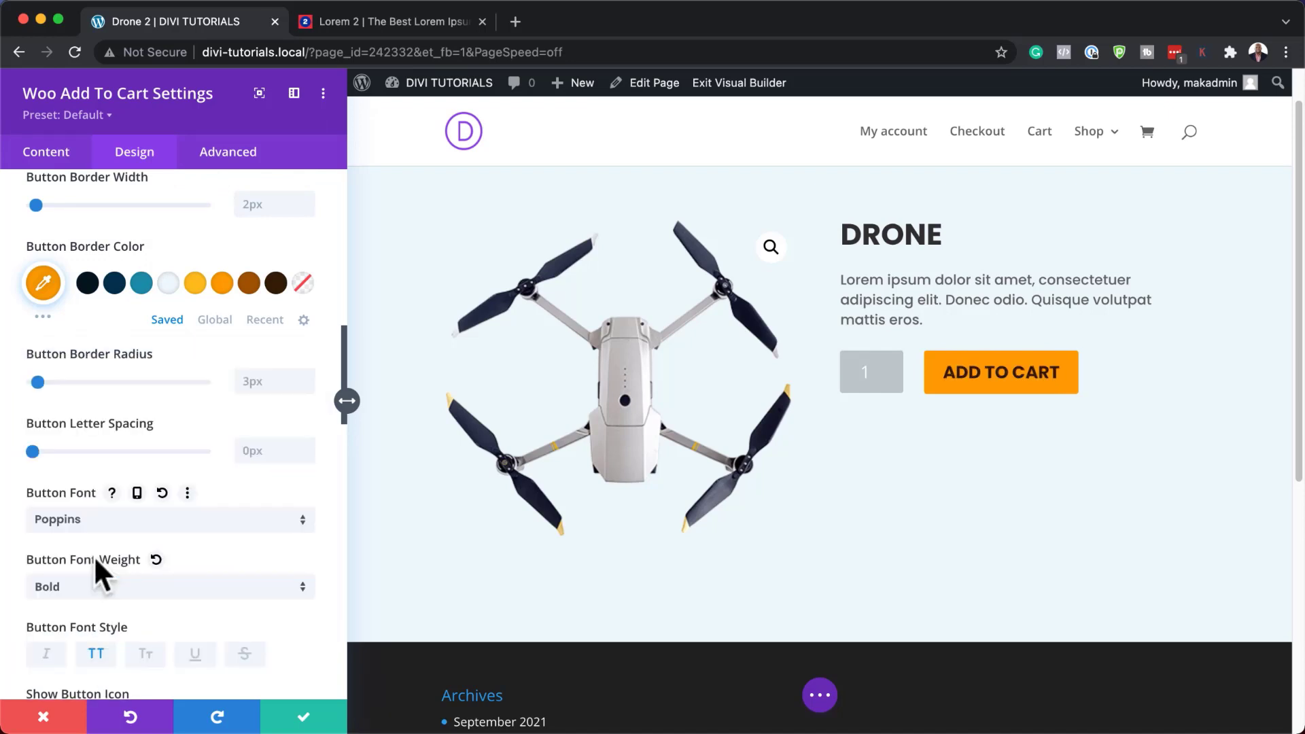
Set the quantity field font to Poppins and save the Add to cart module.
left_click(841, 362)
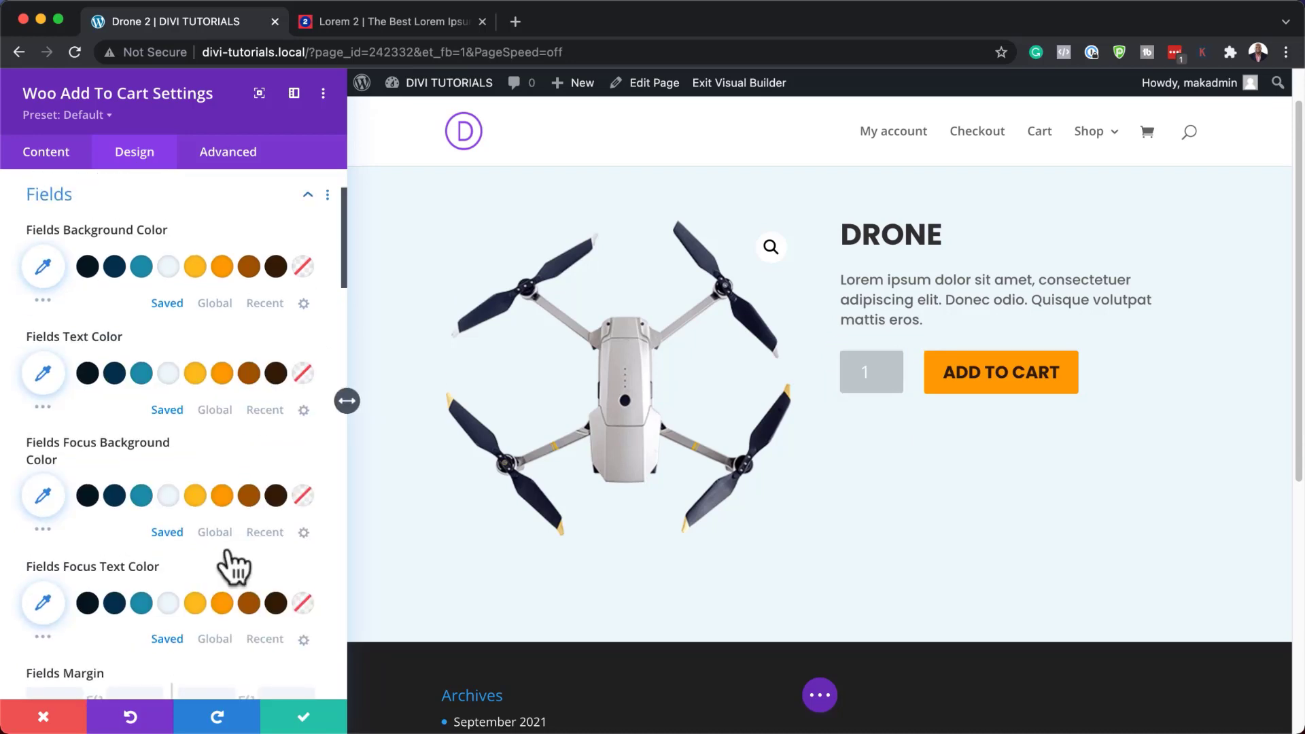
scroll(231, 652, "down", 2)
scroll(230, 659, "down", 3)
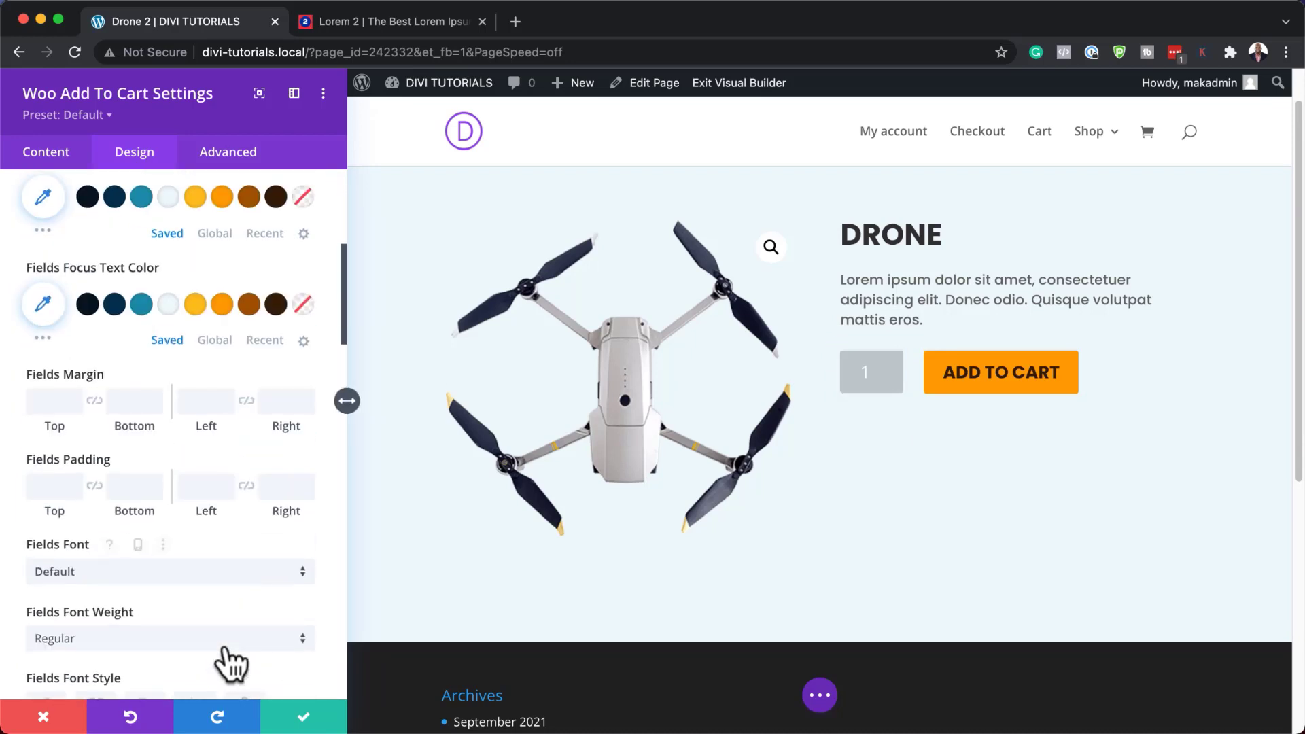
left_click(136, 566)
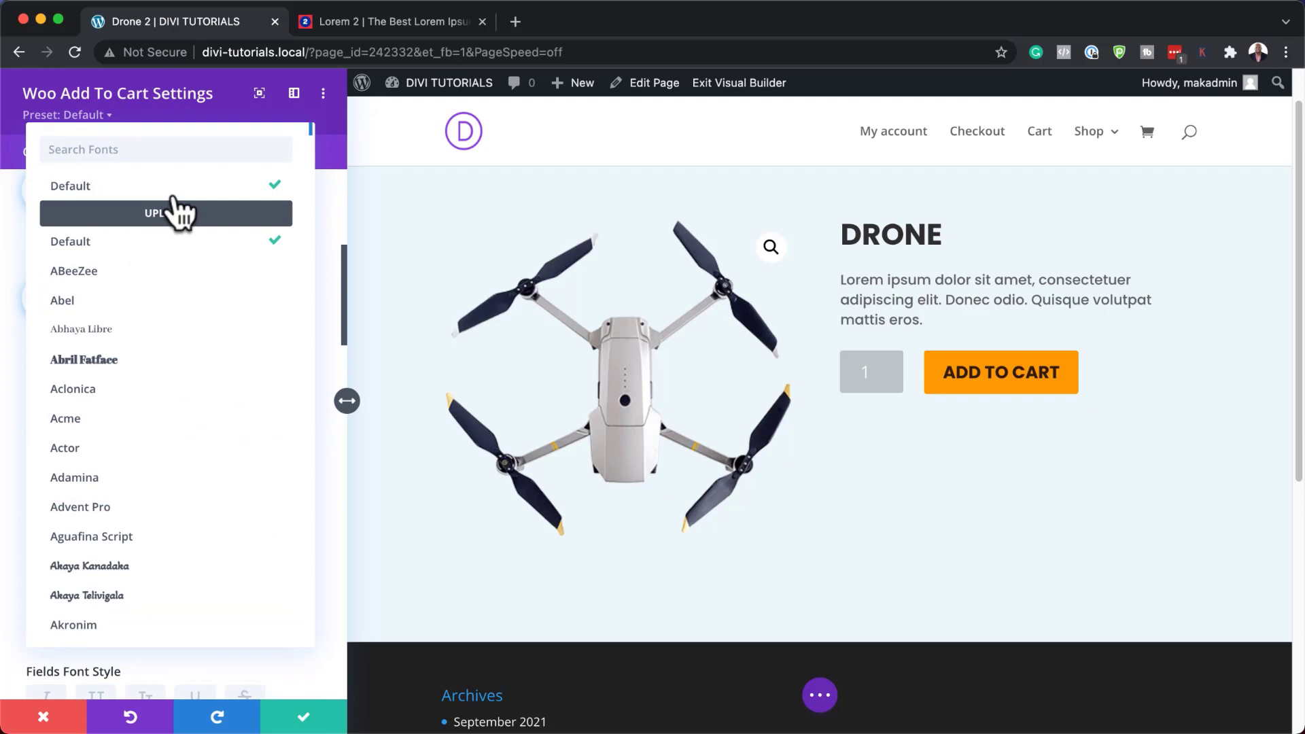
type("popp")
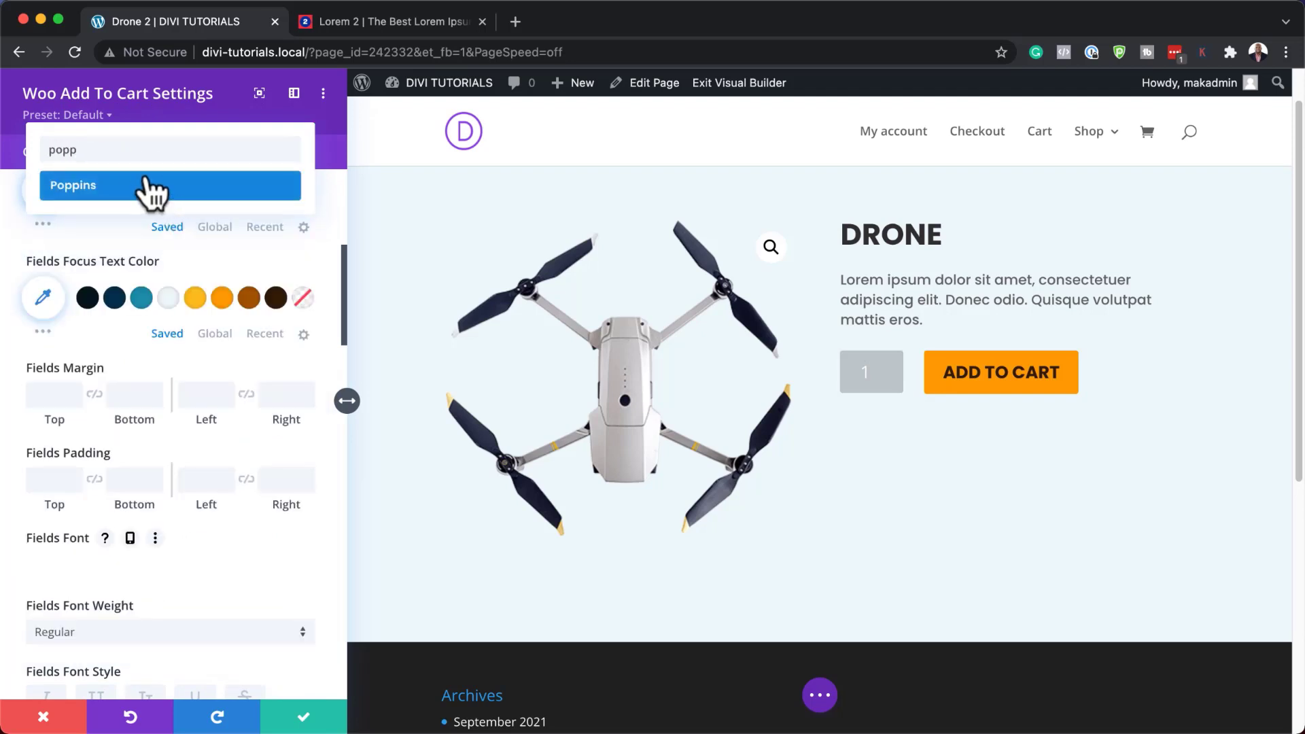
left_click(151, 193)
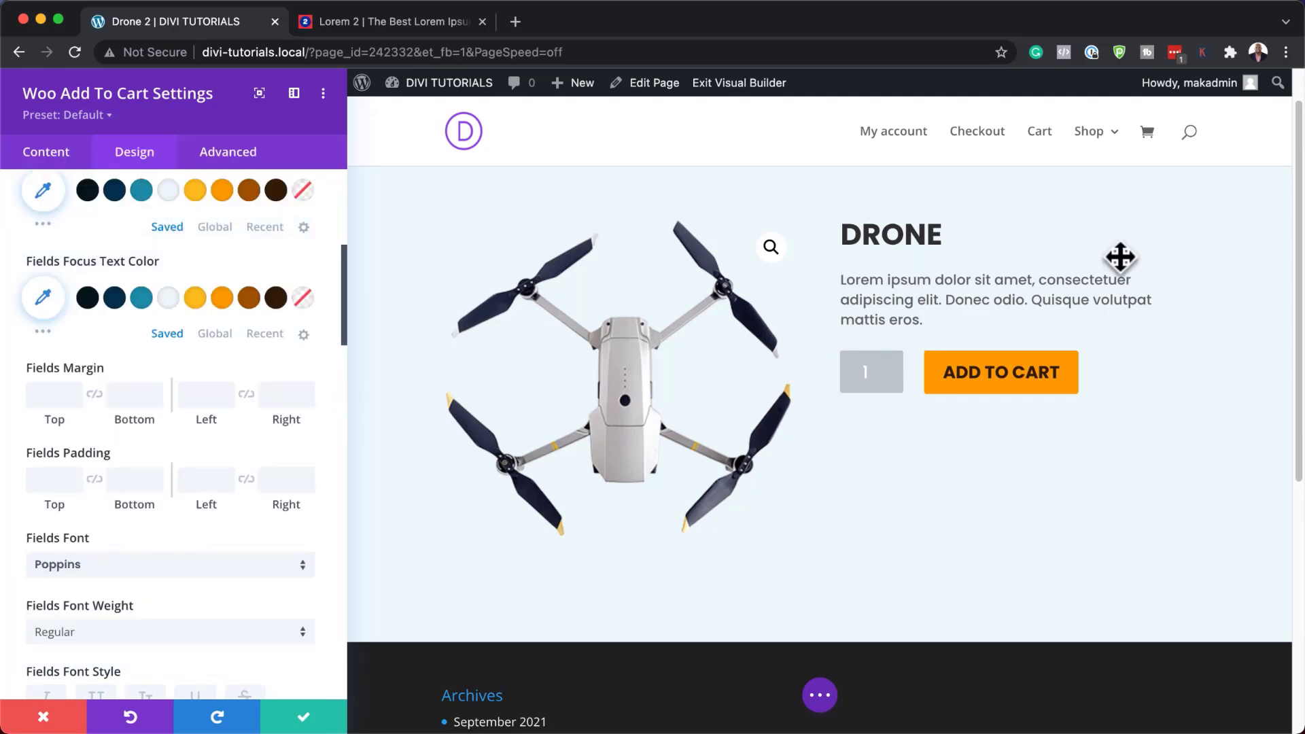
left_click(304, 719)
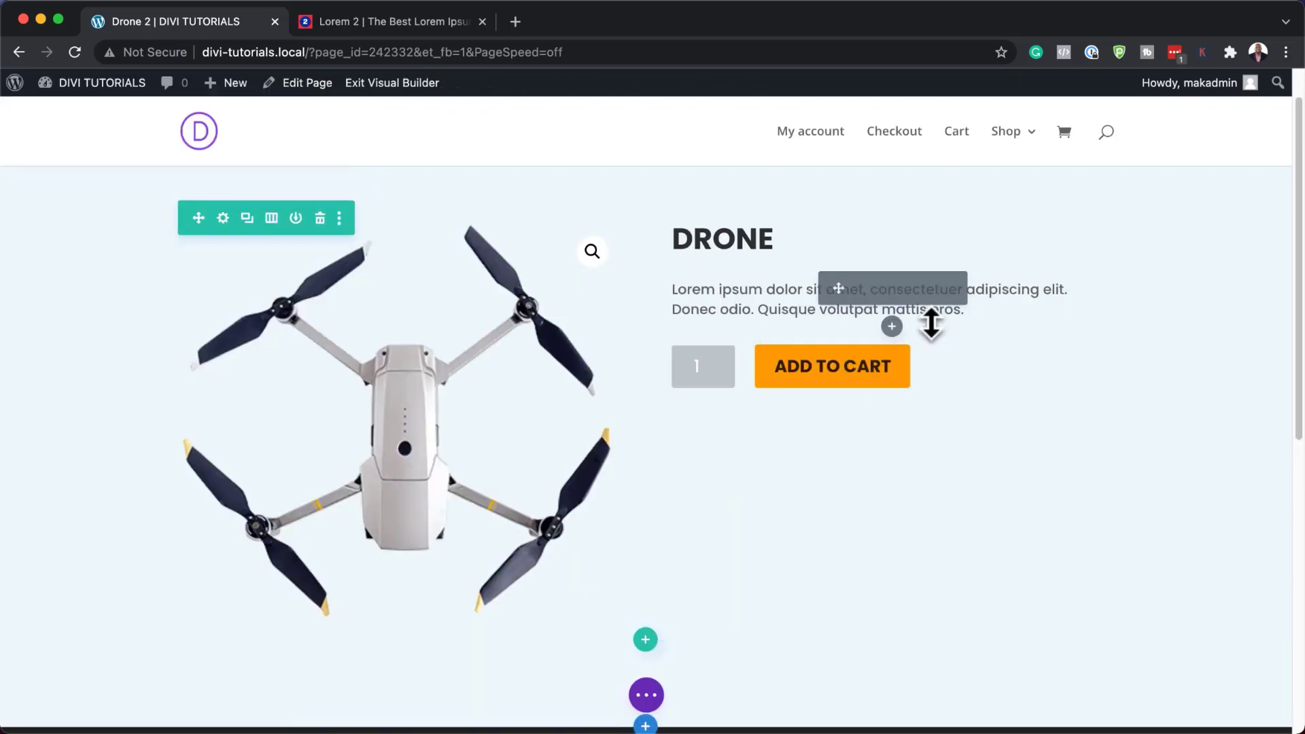
Insert a Woo Price module under the description linked to Drone, showing £499.00.
left_click(892, 327)
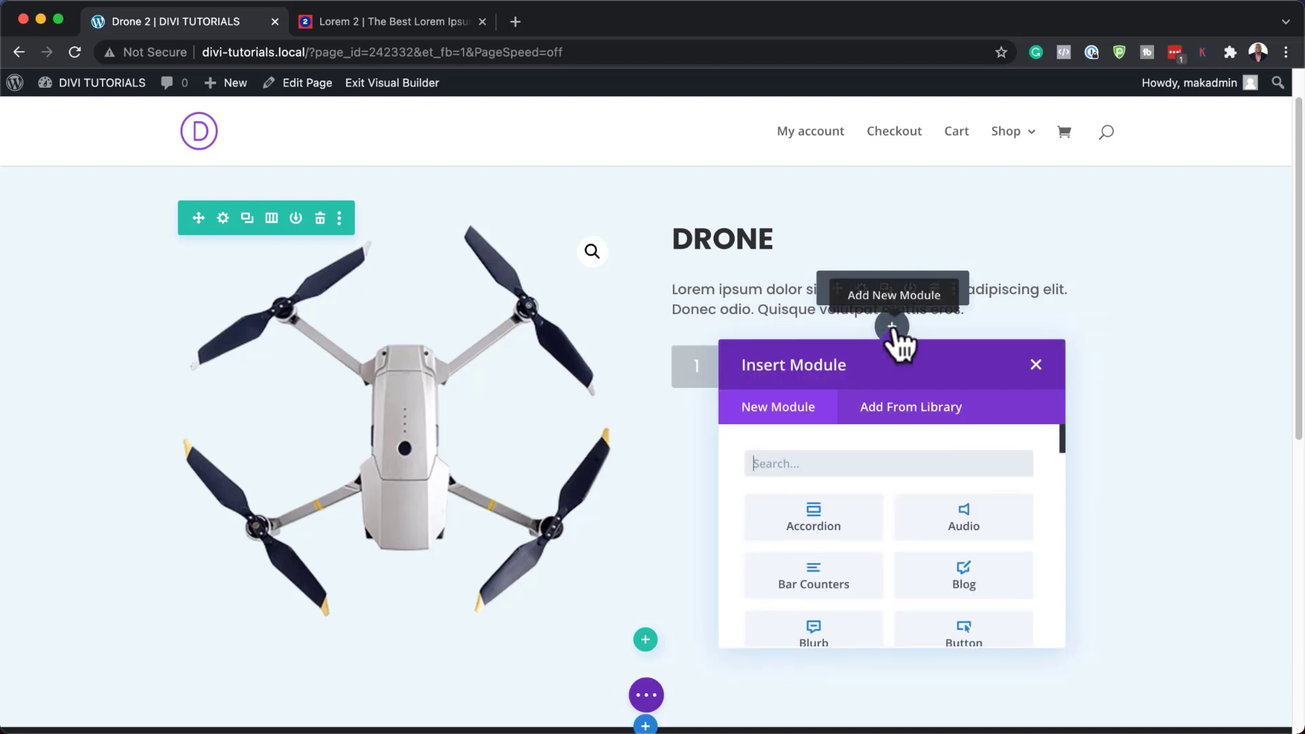
type("pric")
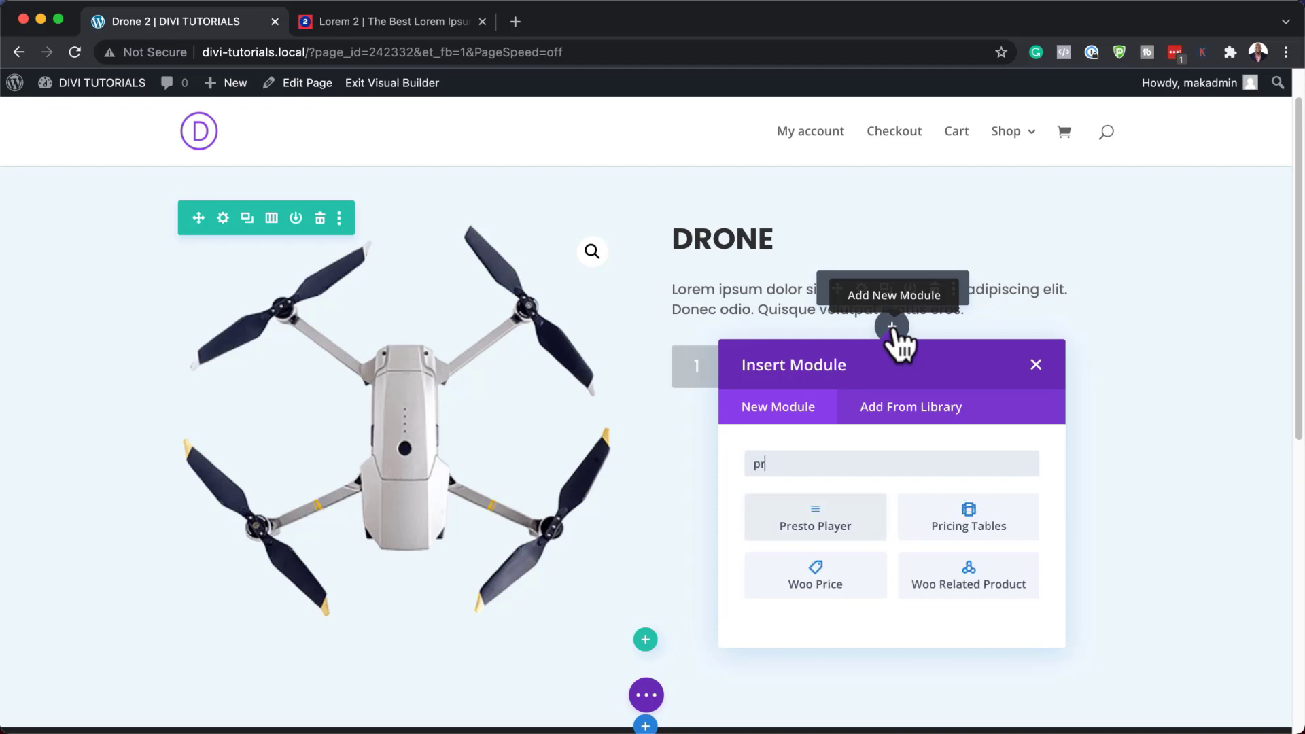
left_click(991, 526)
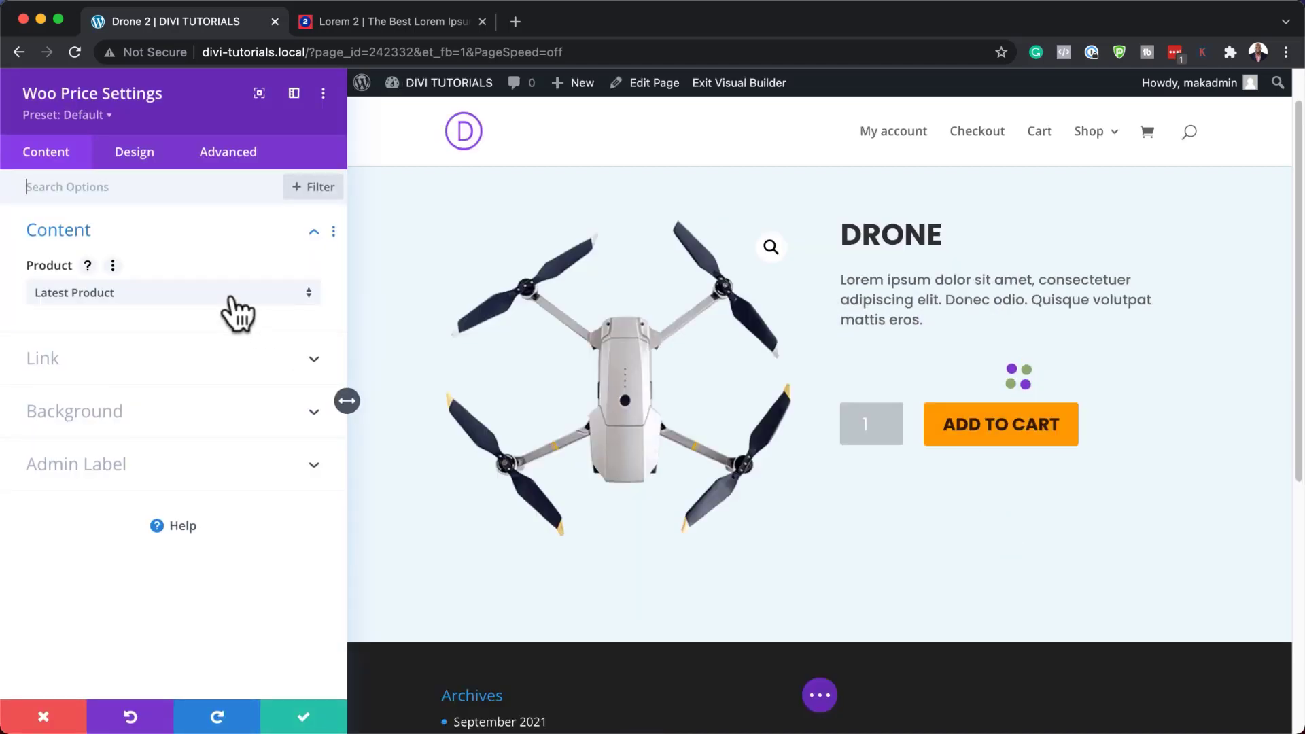
left_click(231, 294)
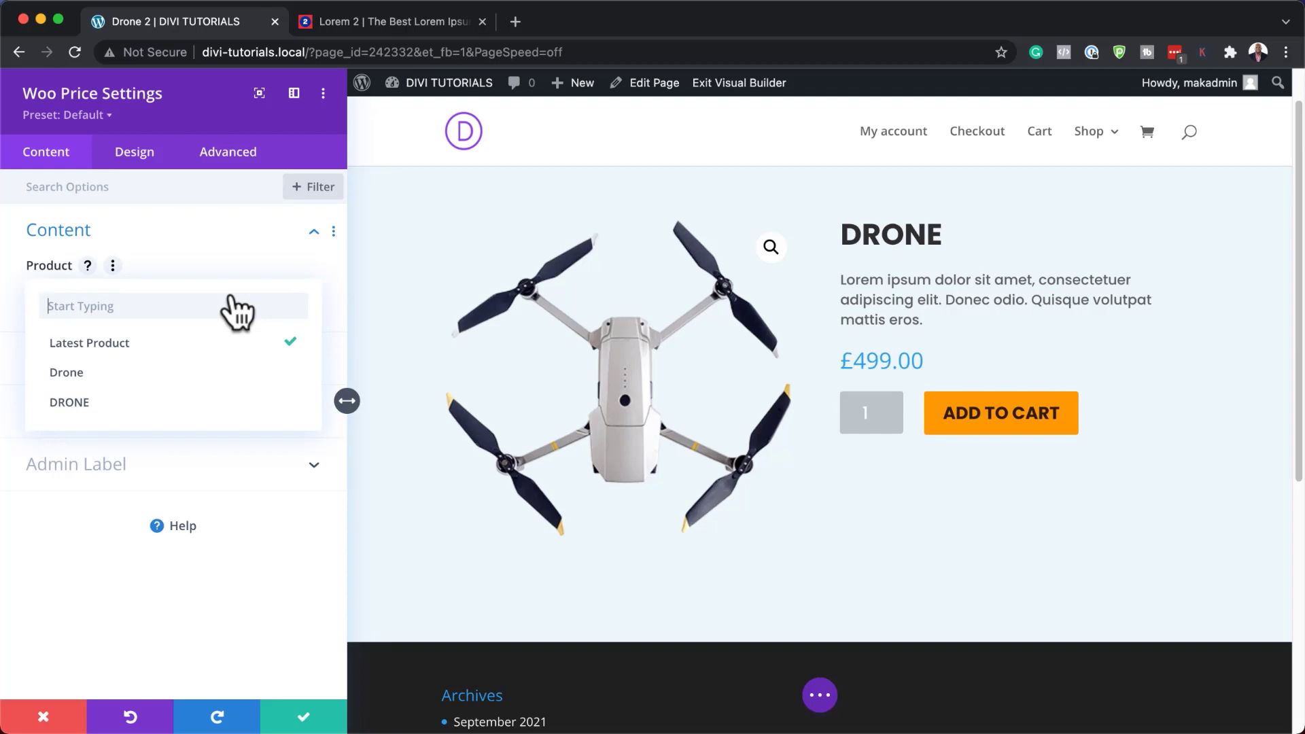
left_click(186, 374)
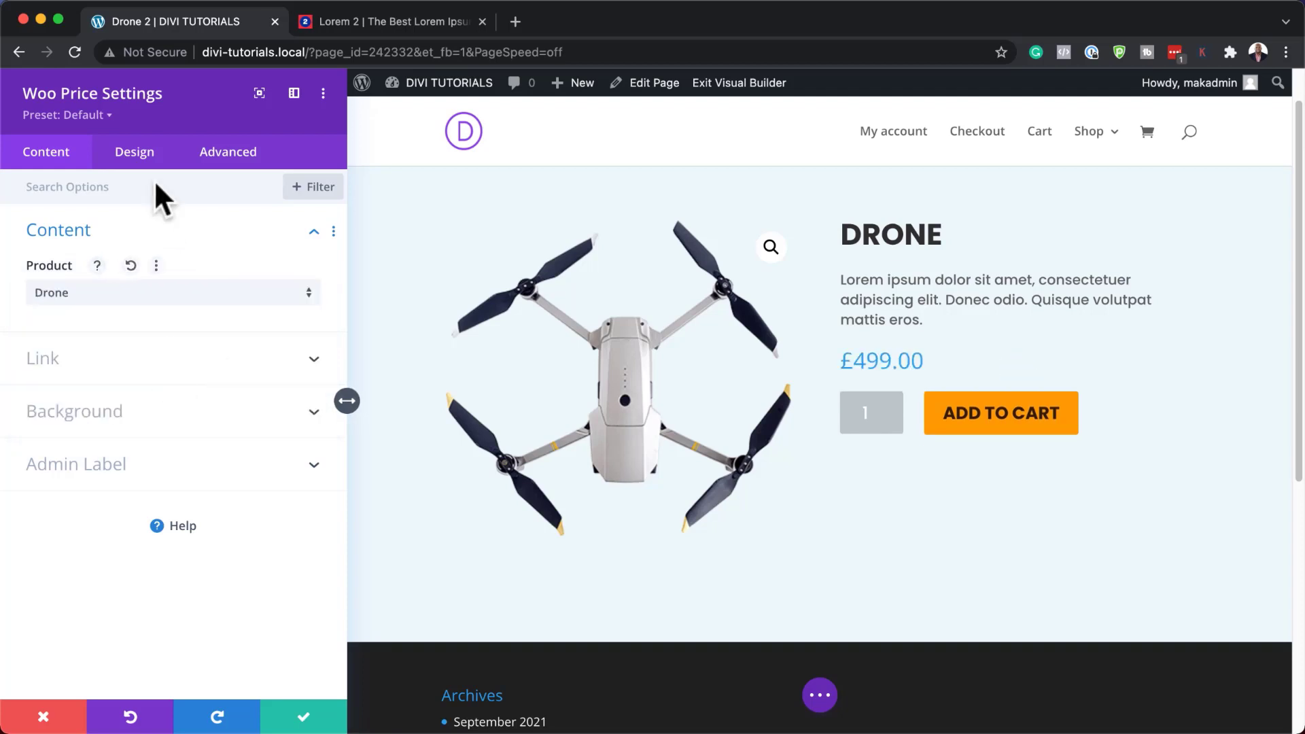
Set the price text font to Poppins and its colour to teal #1f91ad.
left_click(145, 157)
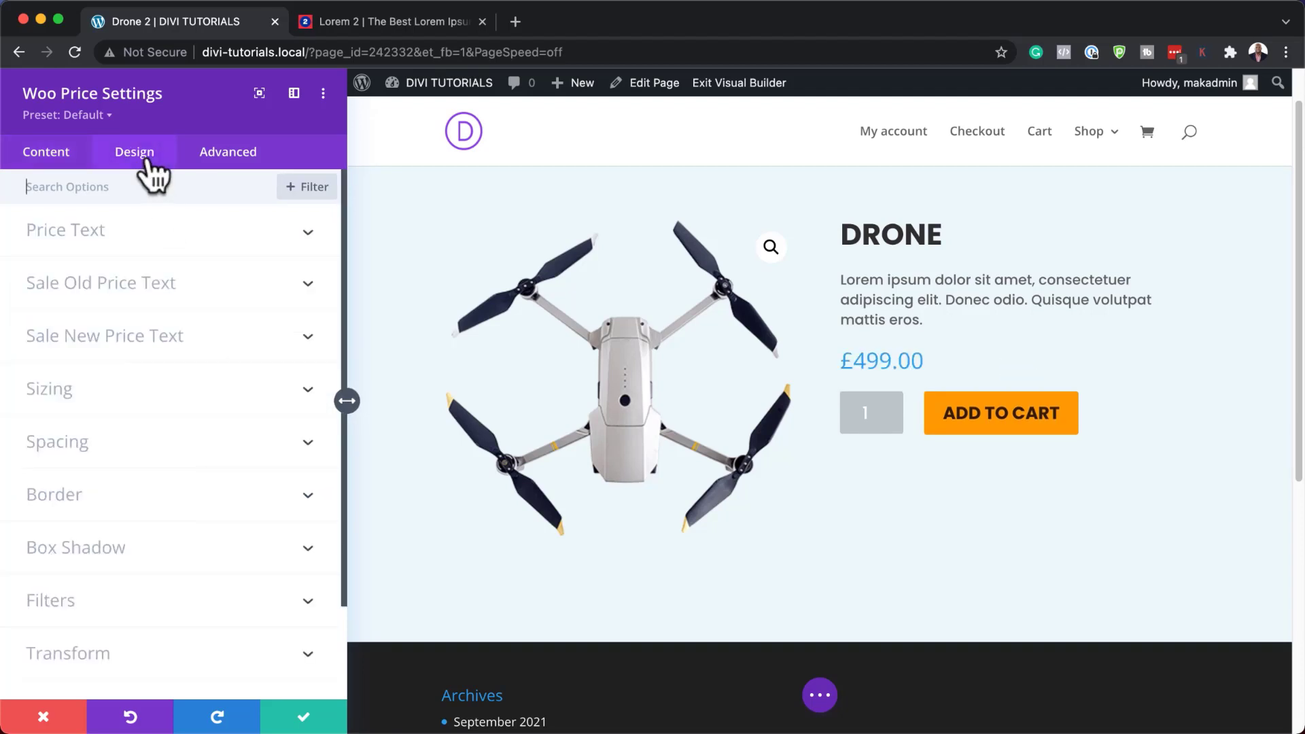
left_click(843, 367)
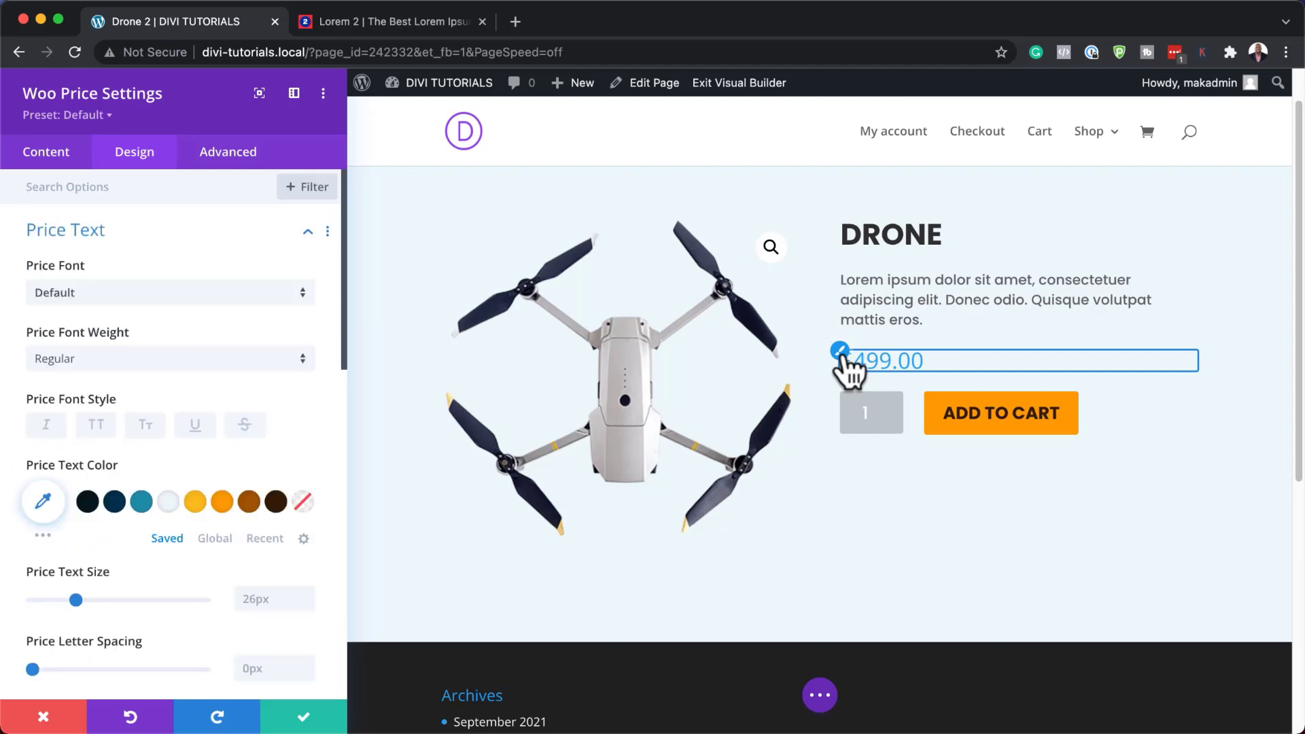
left_click(108, 293)
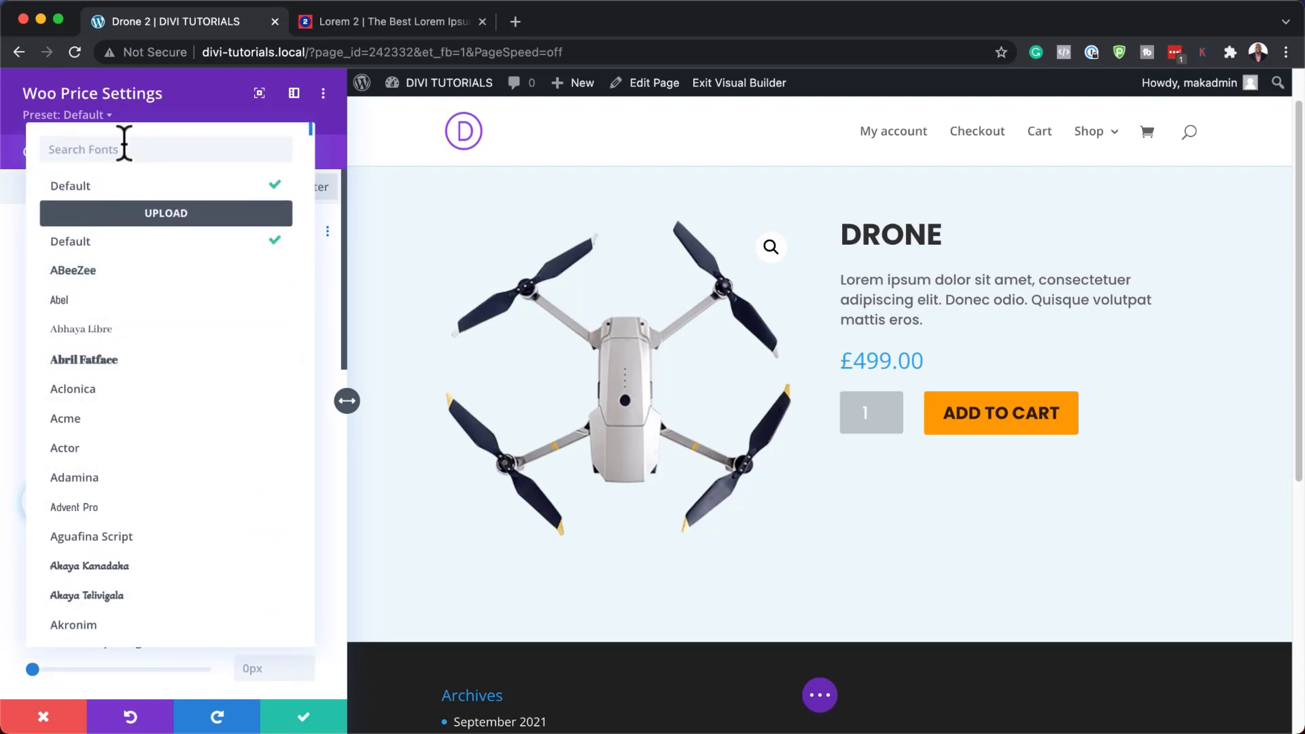
type("popp")
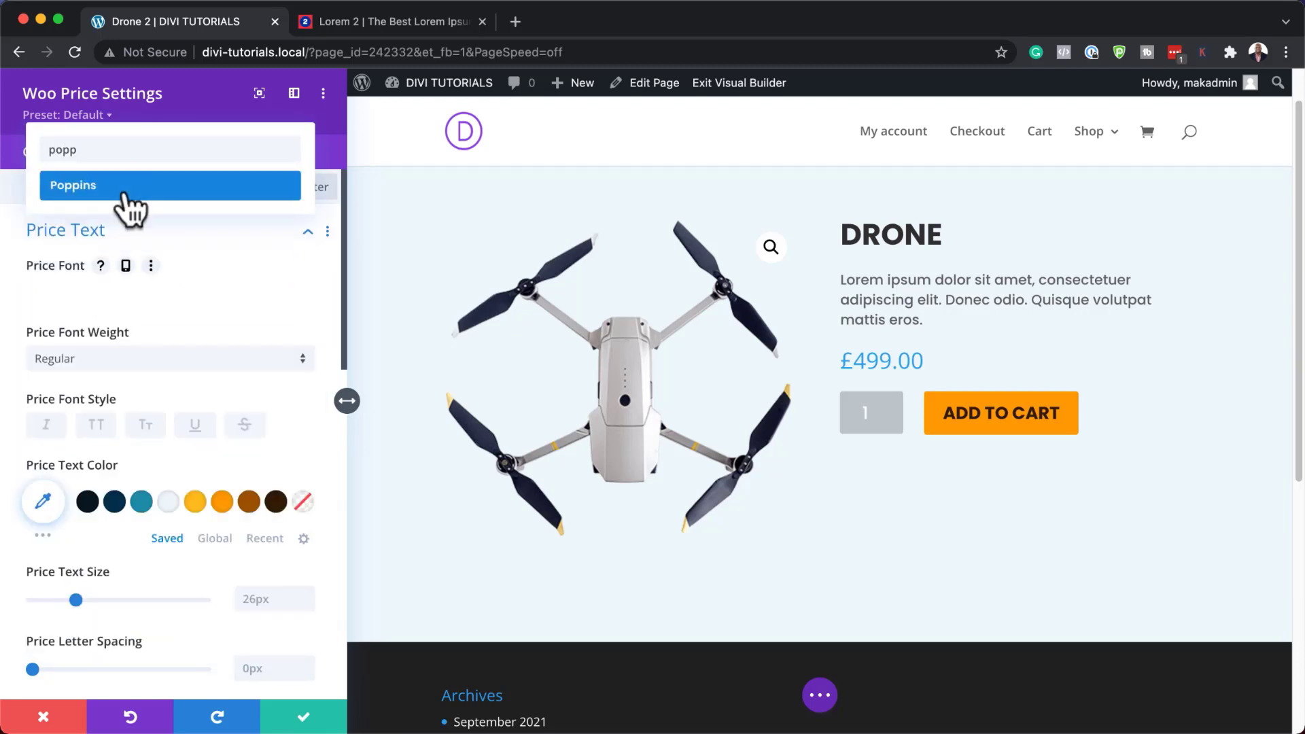
left_click(128, 193)
left_click(141, 501)
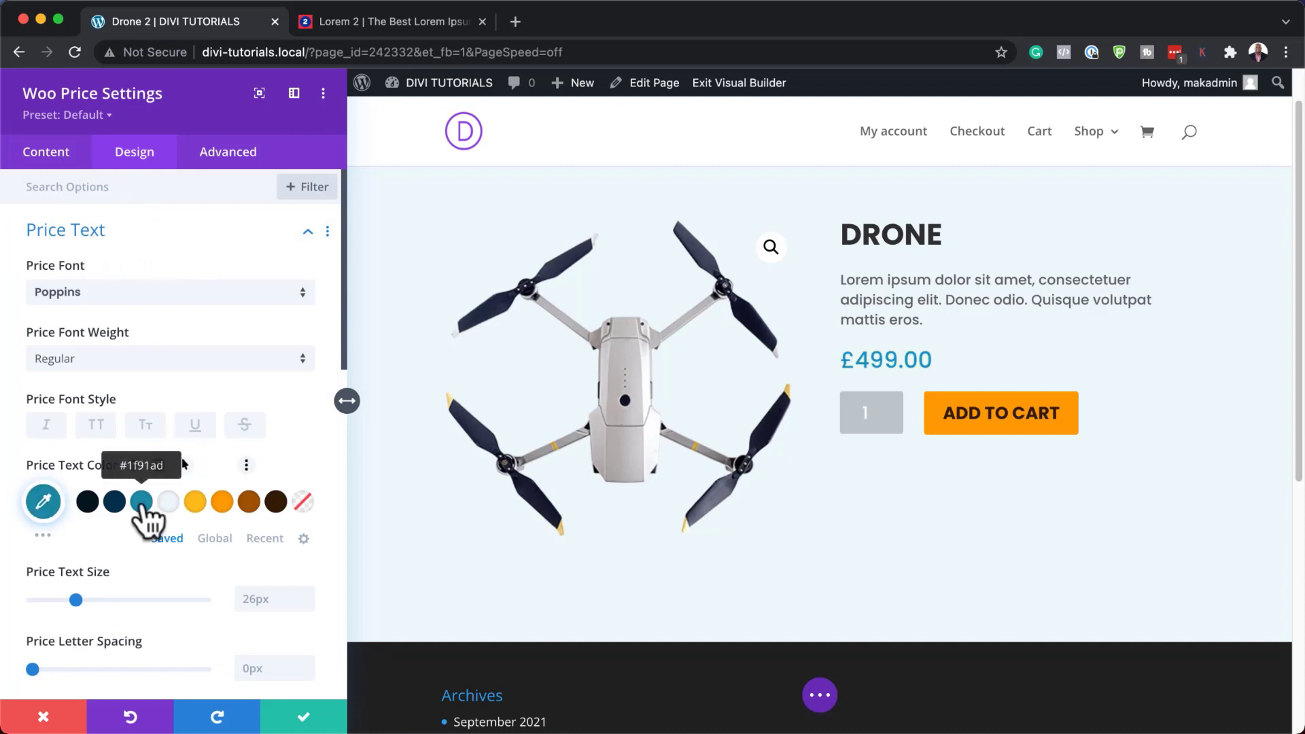
left_click(117, 503)
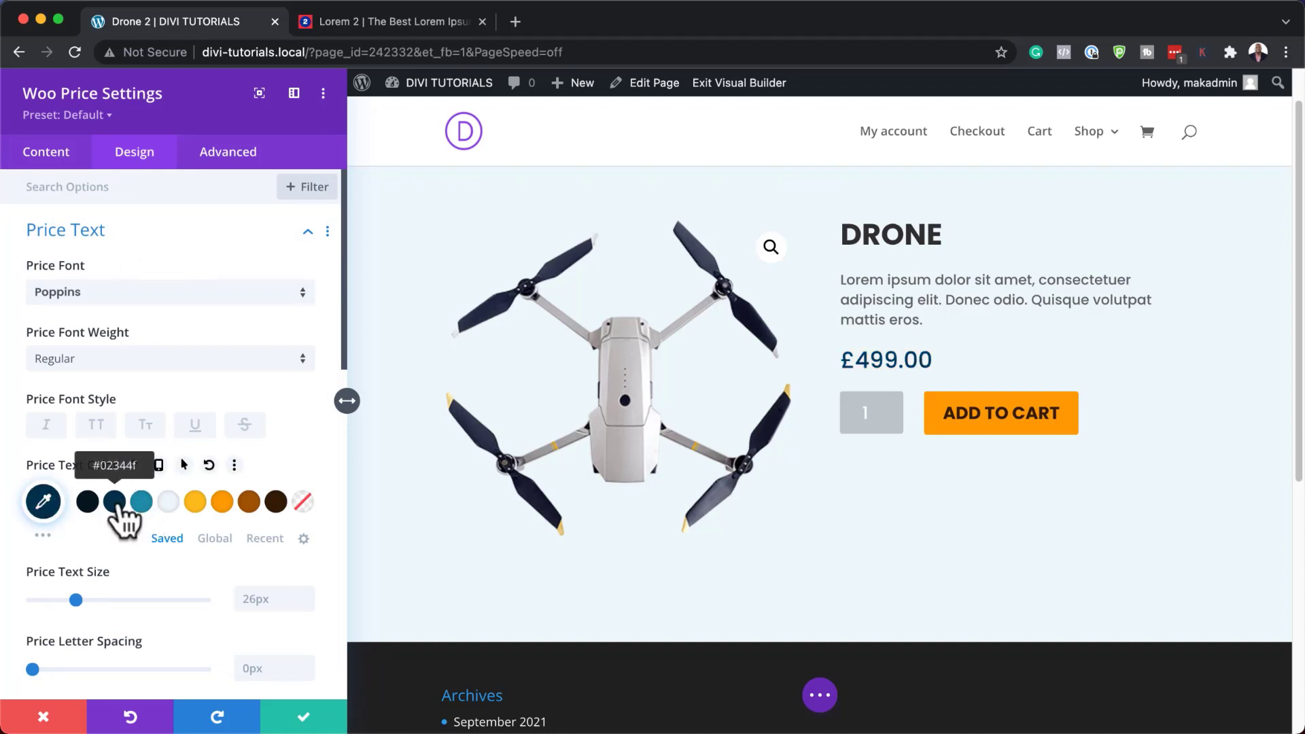
left_click(249, 503)
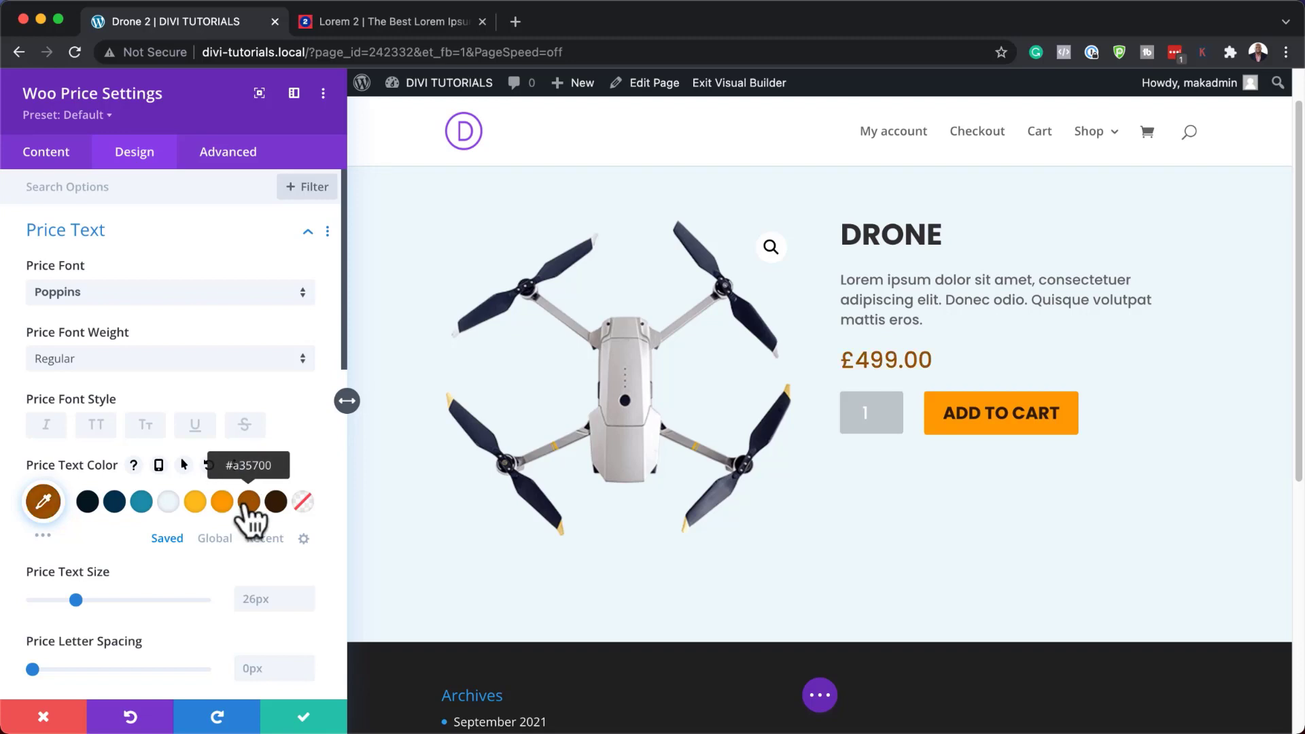
left_click(141, 503)
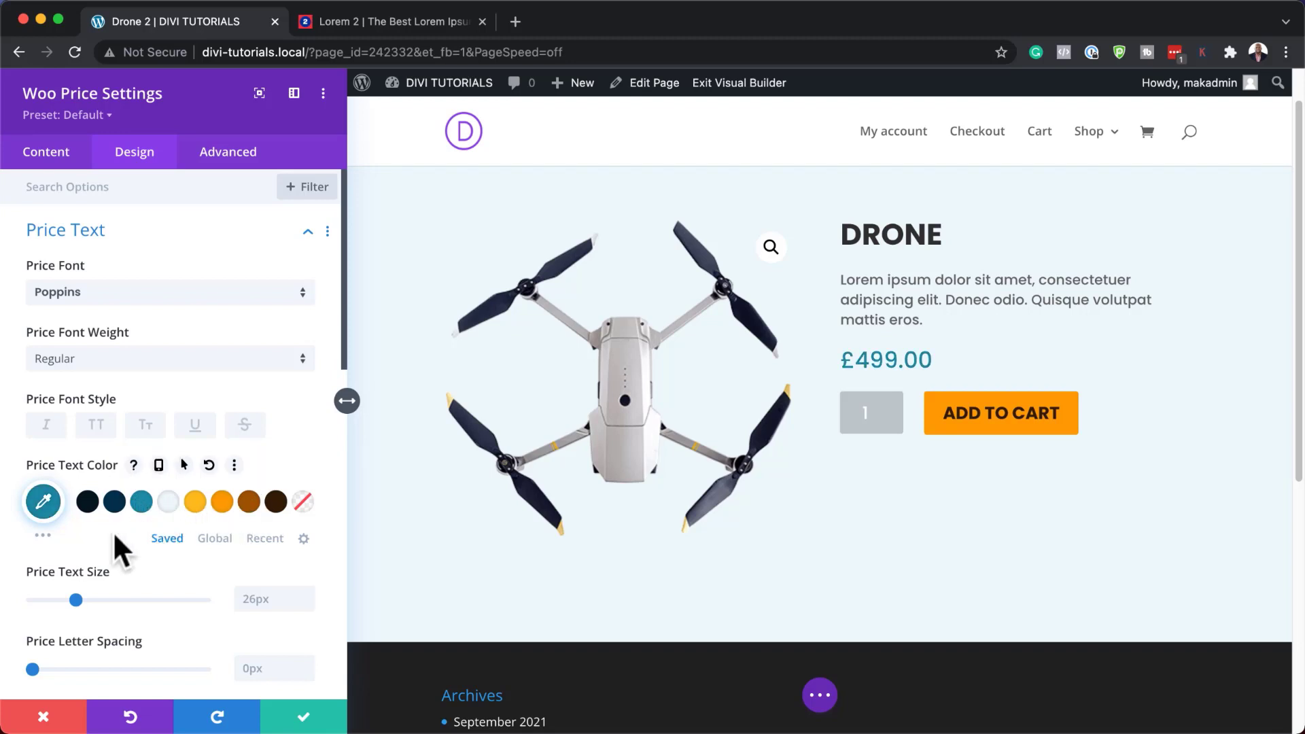
scroll(134, 574, "down", 3)
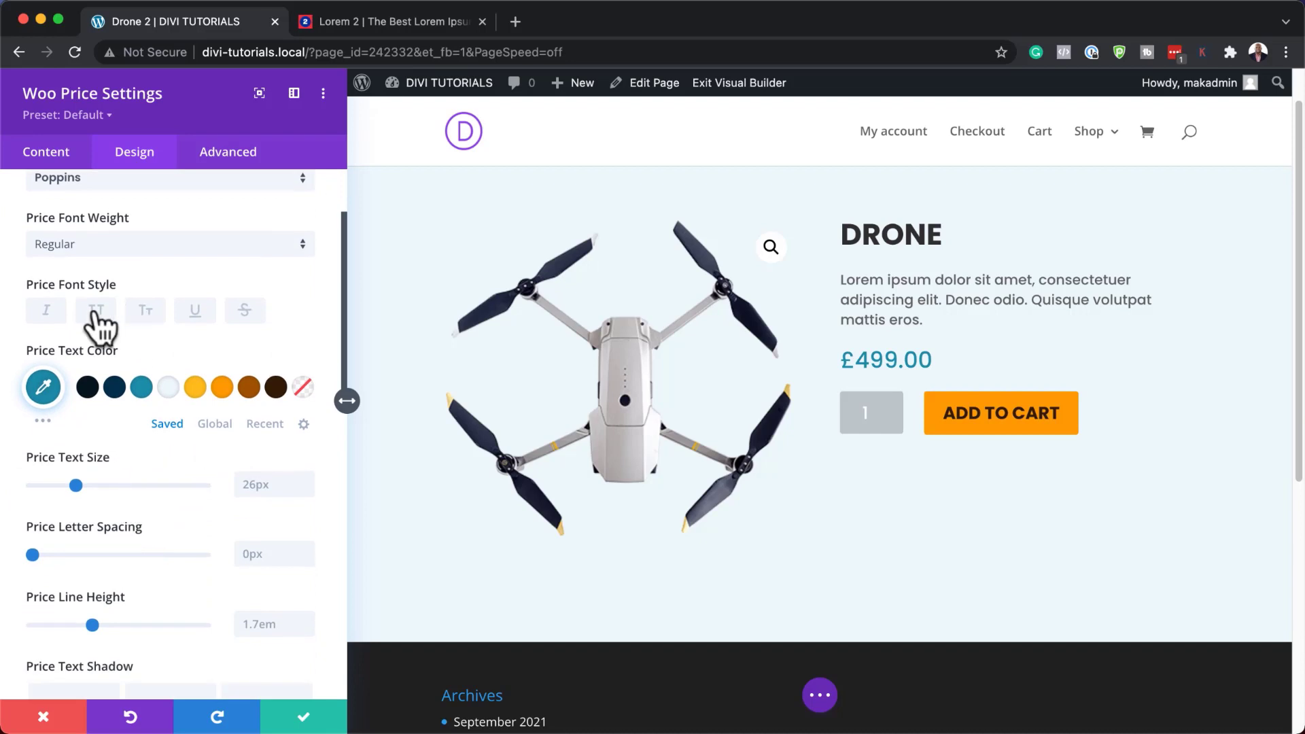
scroll(180, 479, "up", 1)
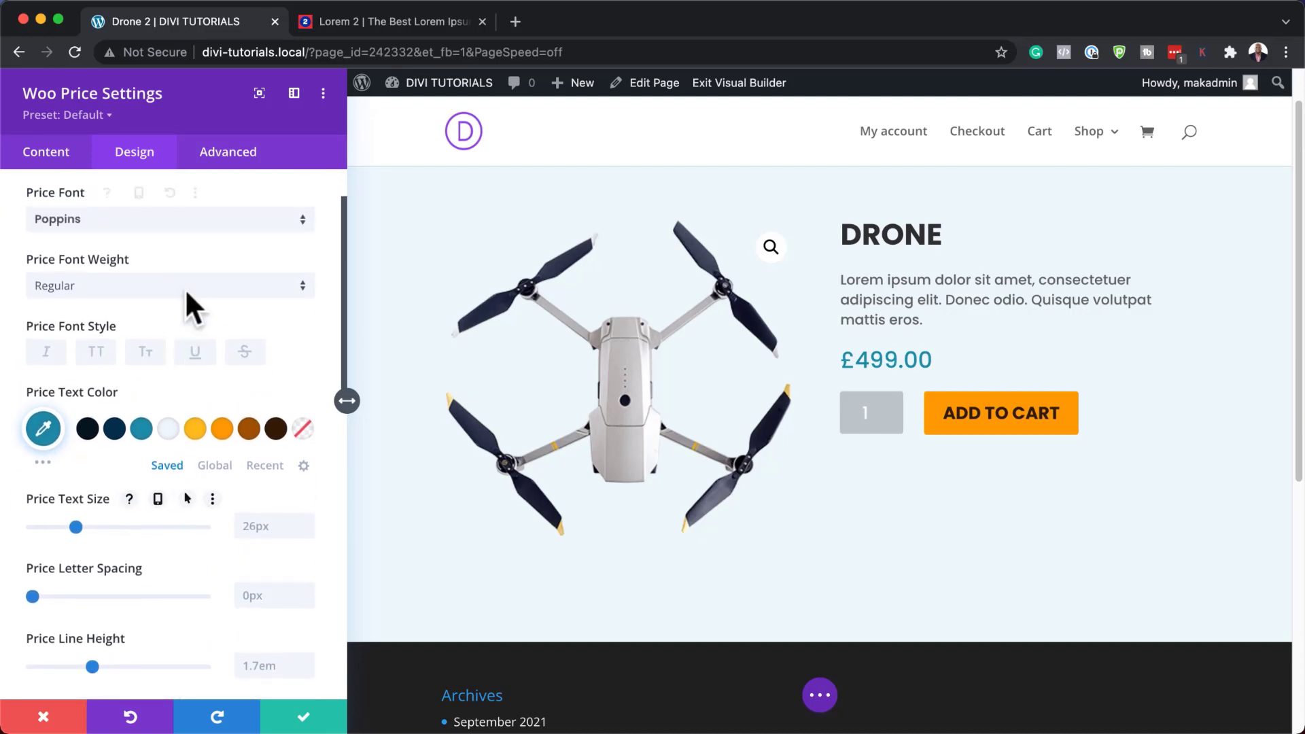
Make the price text Semi Bold and save the price module.
left_click(186, 289)
left_click(161, 484)
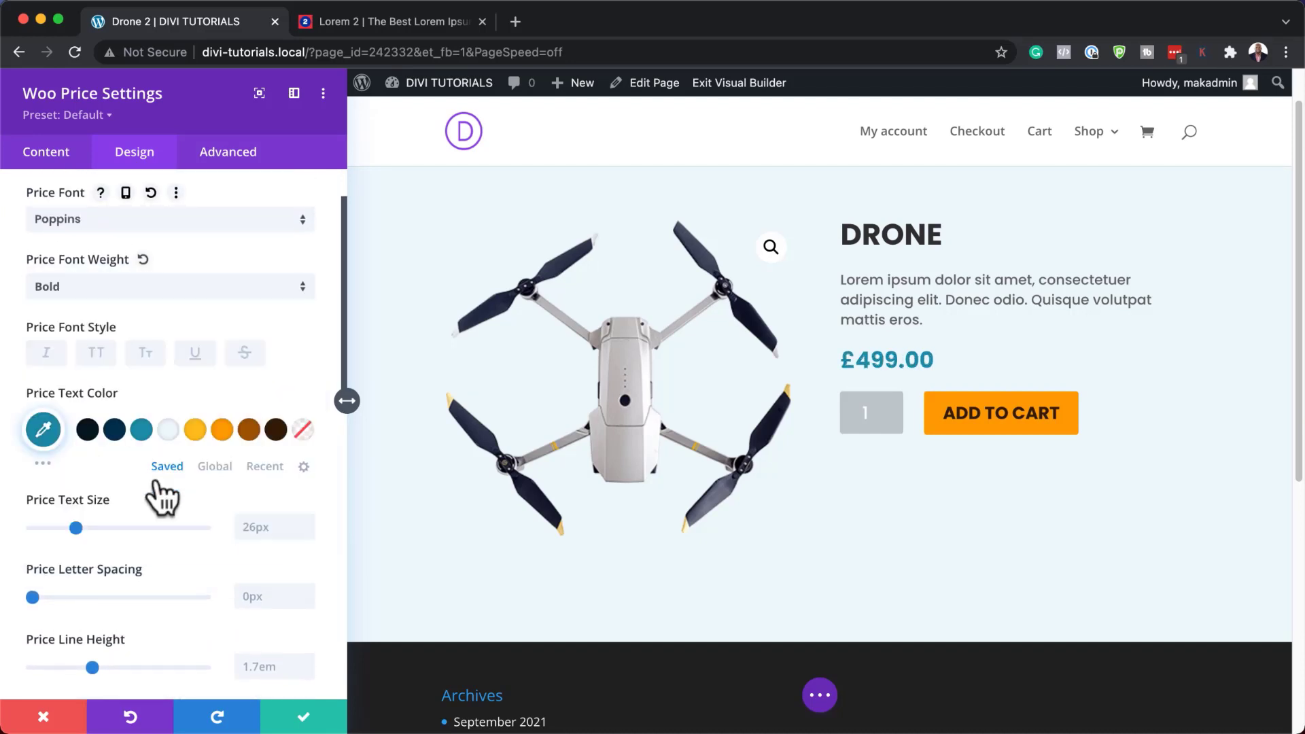
left_click(110, 287)
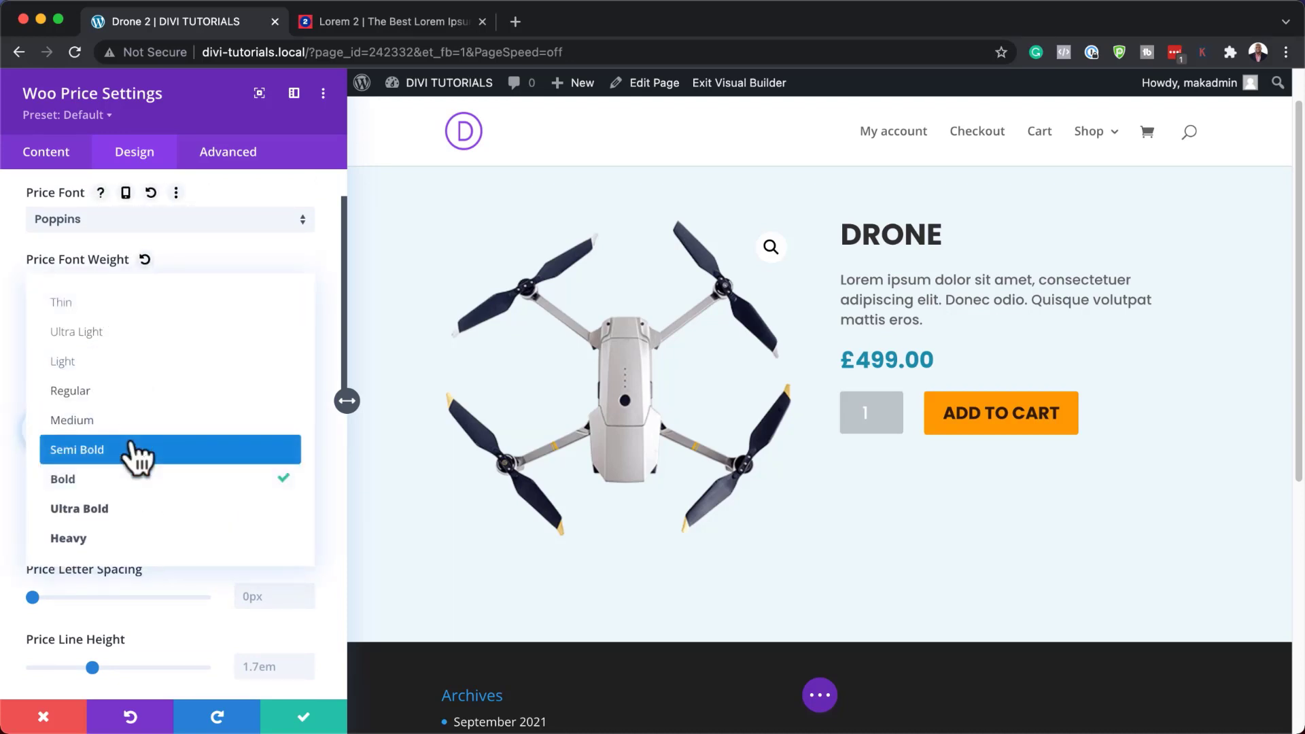
left_click(138, 458)
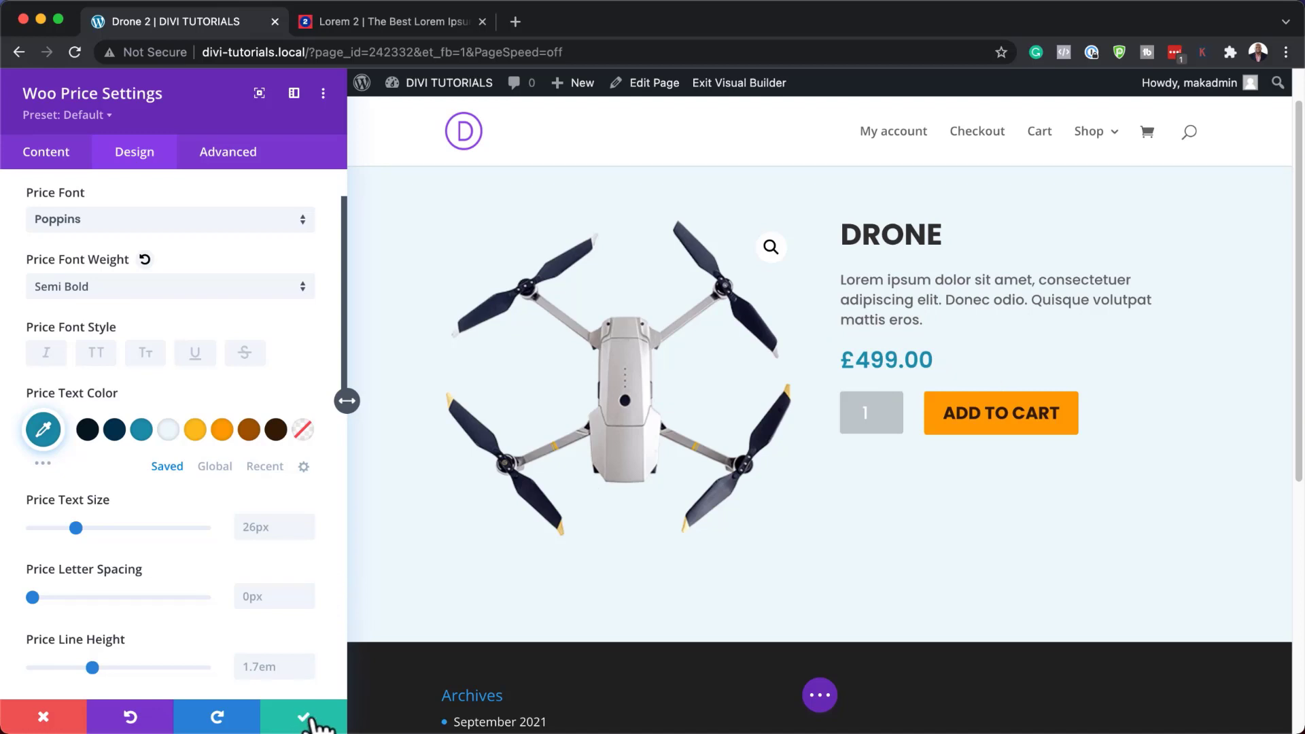
left_click(306, 719)
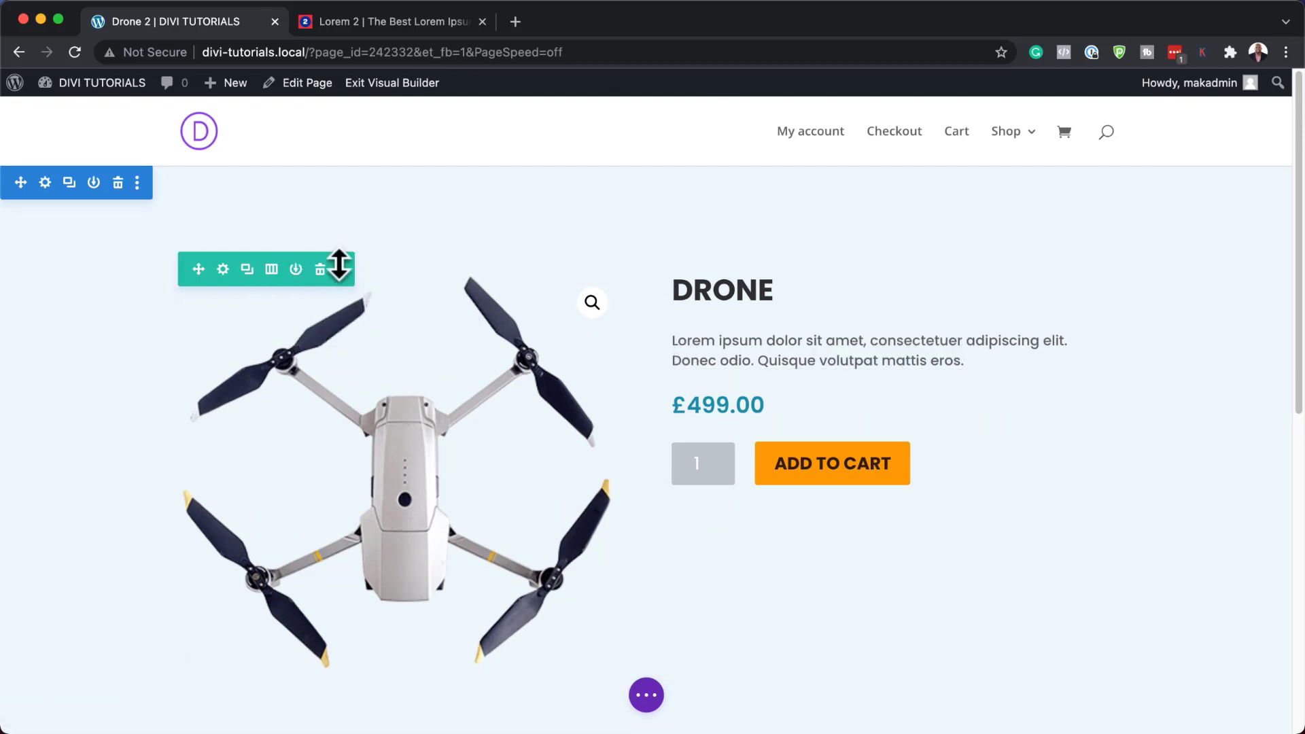
Set the Drone product row's background colour to pale pink #efe3e3.
left_click(223, 269)
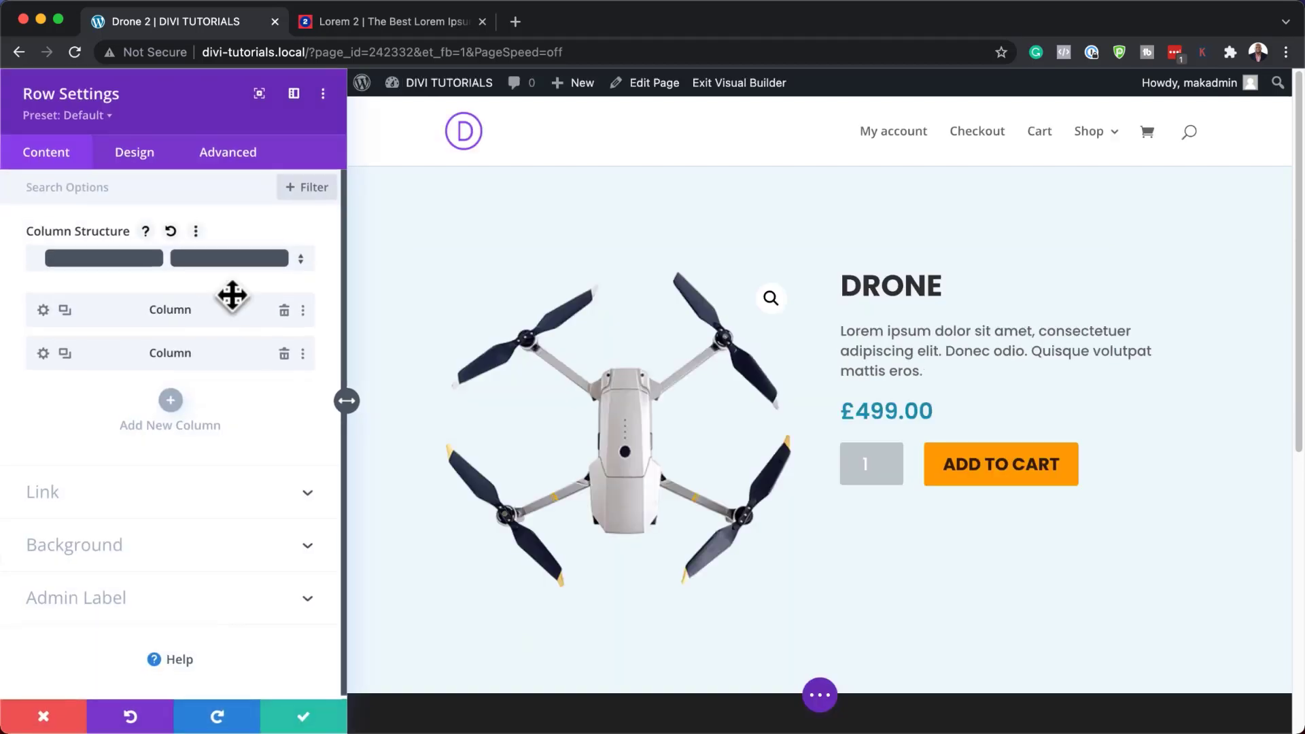
left_click(119, 546)
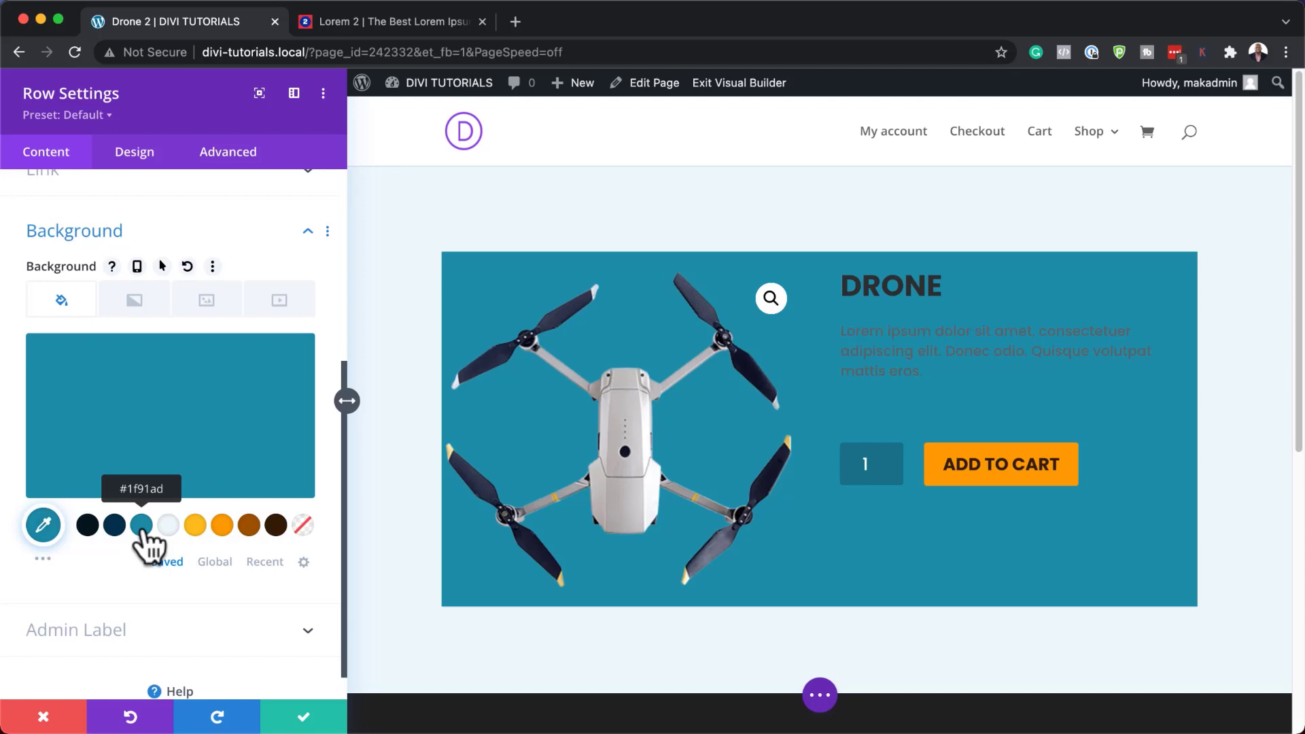
left_click(168, 526)
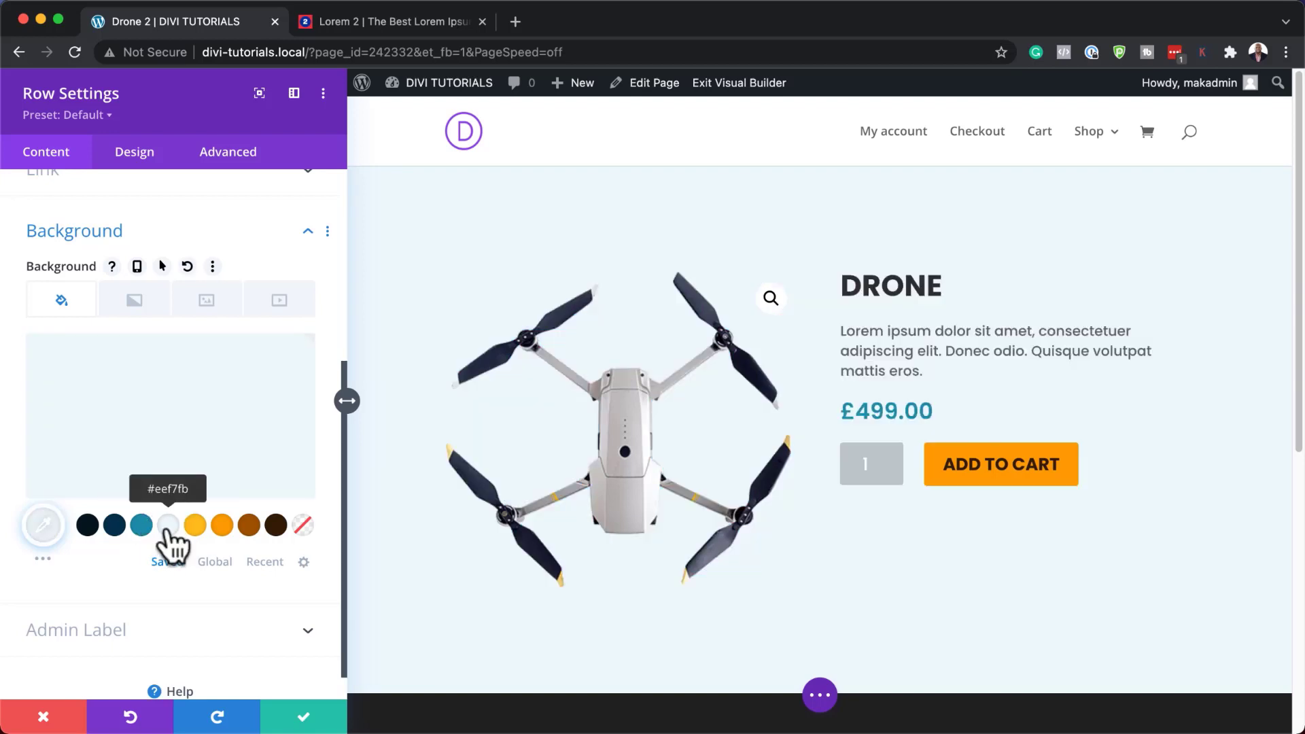
mouse_move(160, 452)
left_click(80, 392)
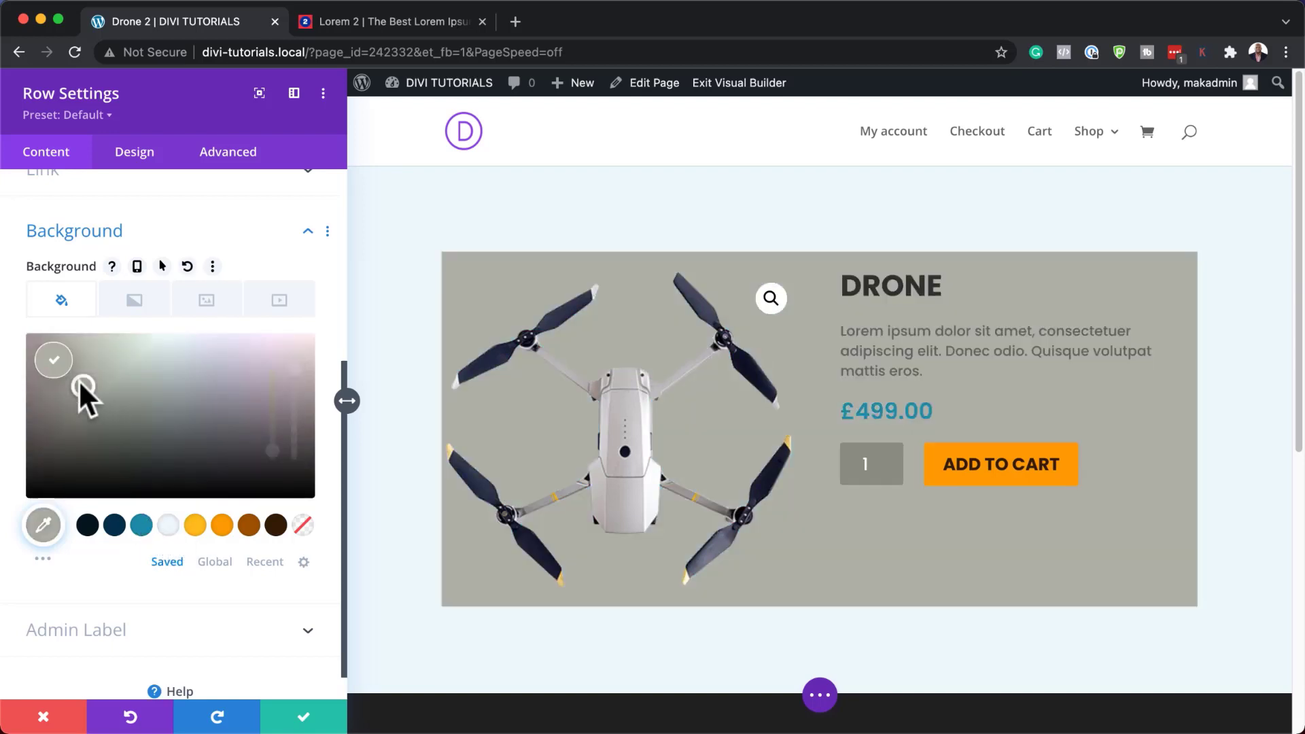
left_click_drag(78, 390, 14, 360)
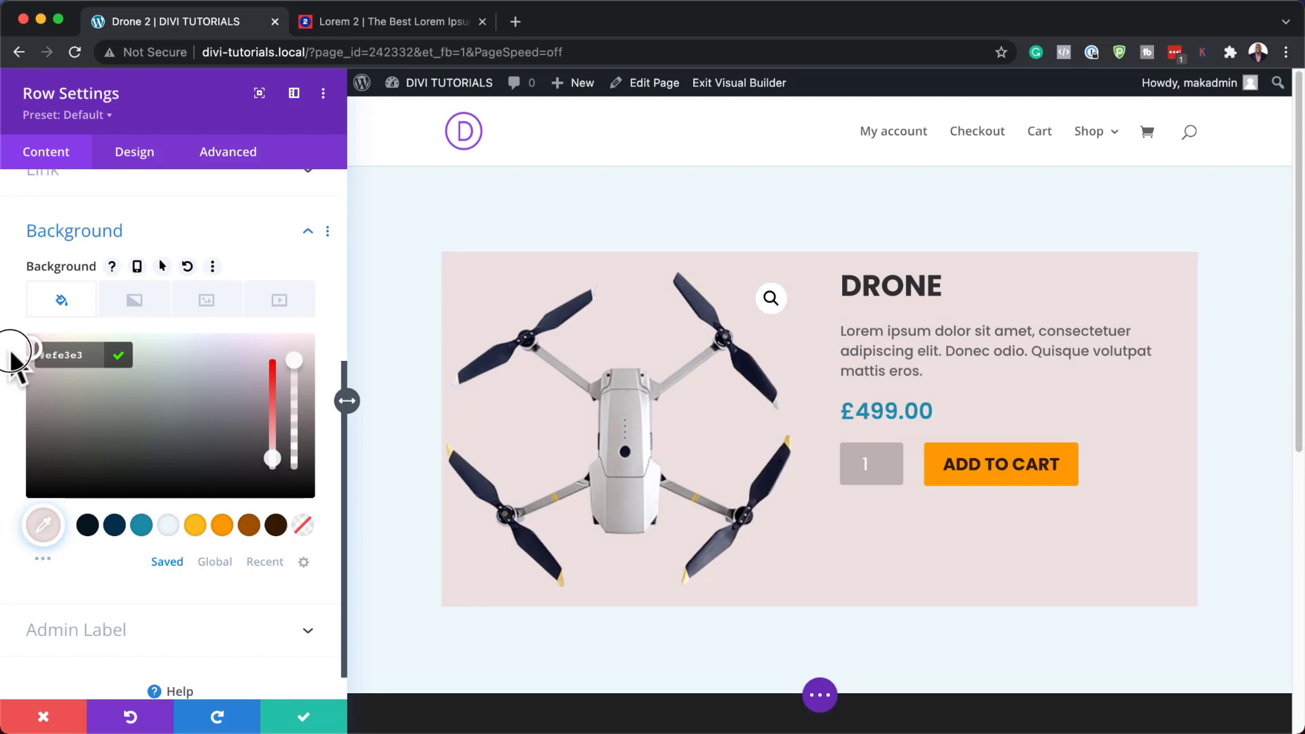
Give the Drone row 2% top, bottom, left and right padding, and save the row.
left_click(140, 156)
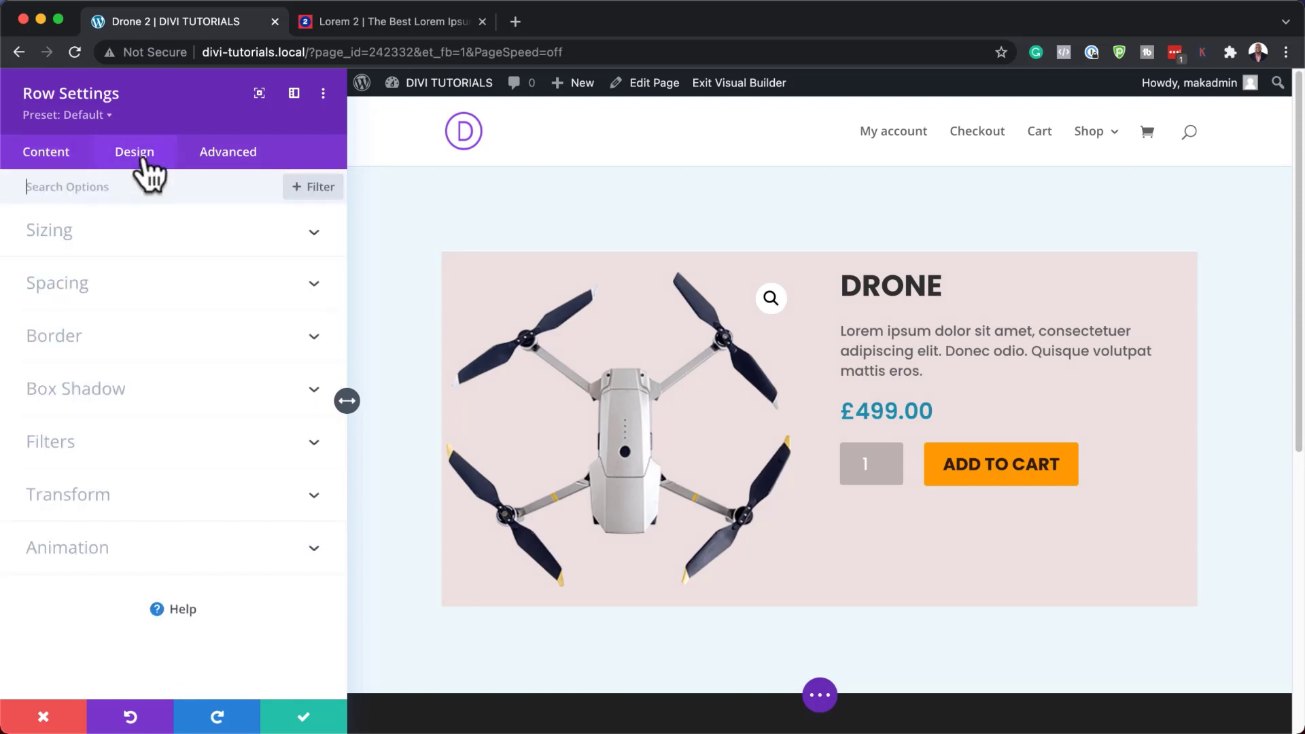
left_click(86, 343)
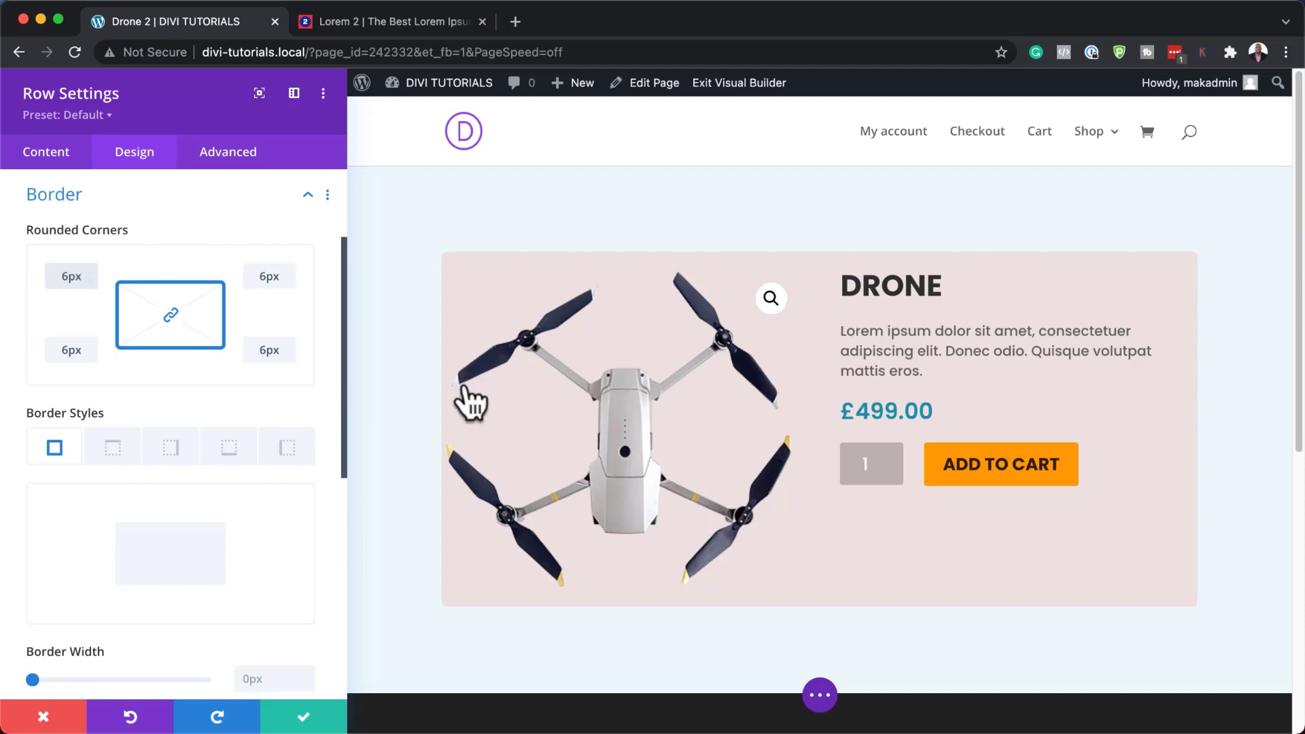
scroll(213, 562, "down", 7)
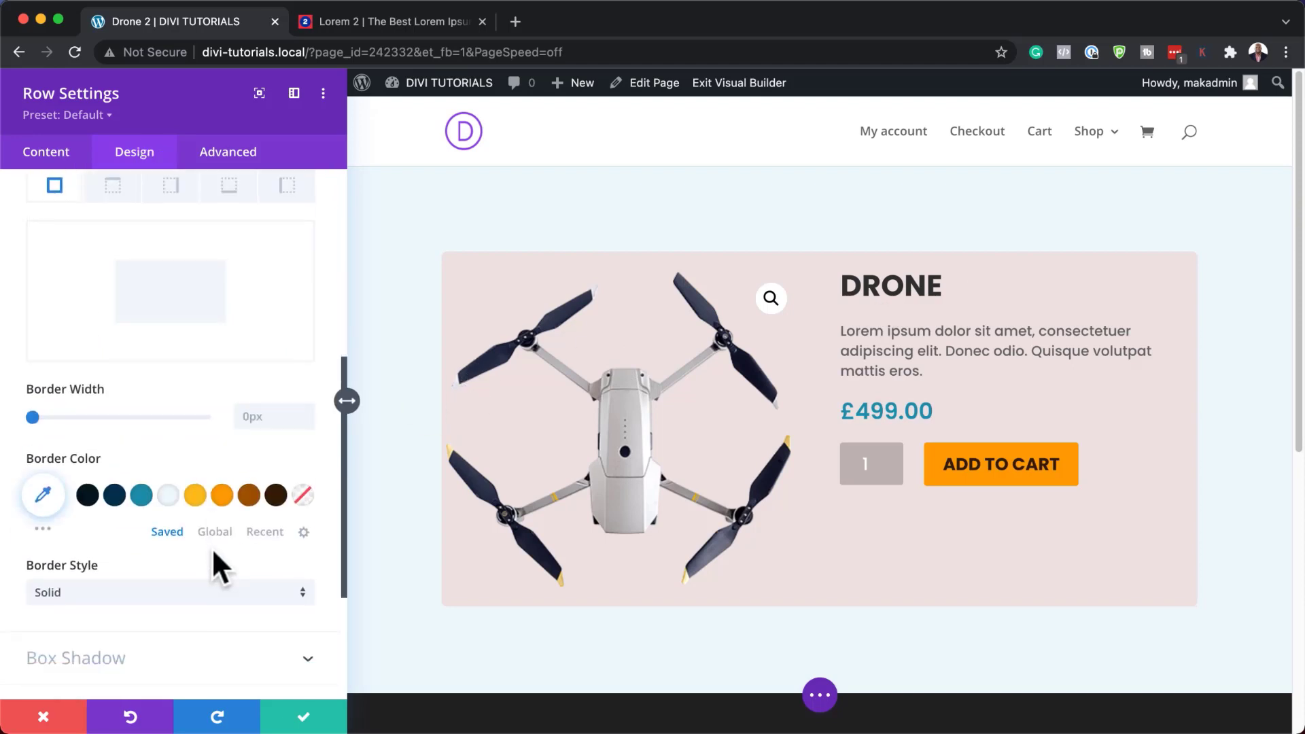
scroll(190, 559, "up", 7)
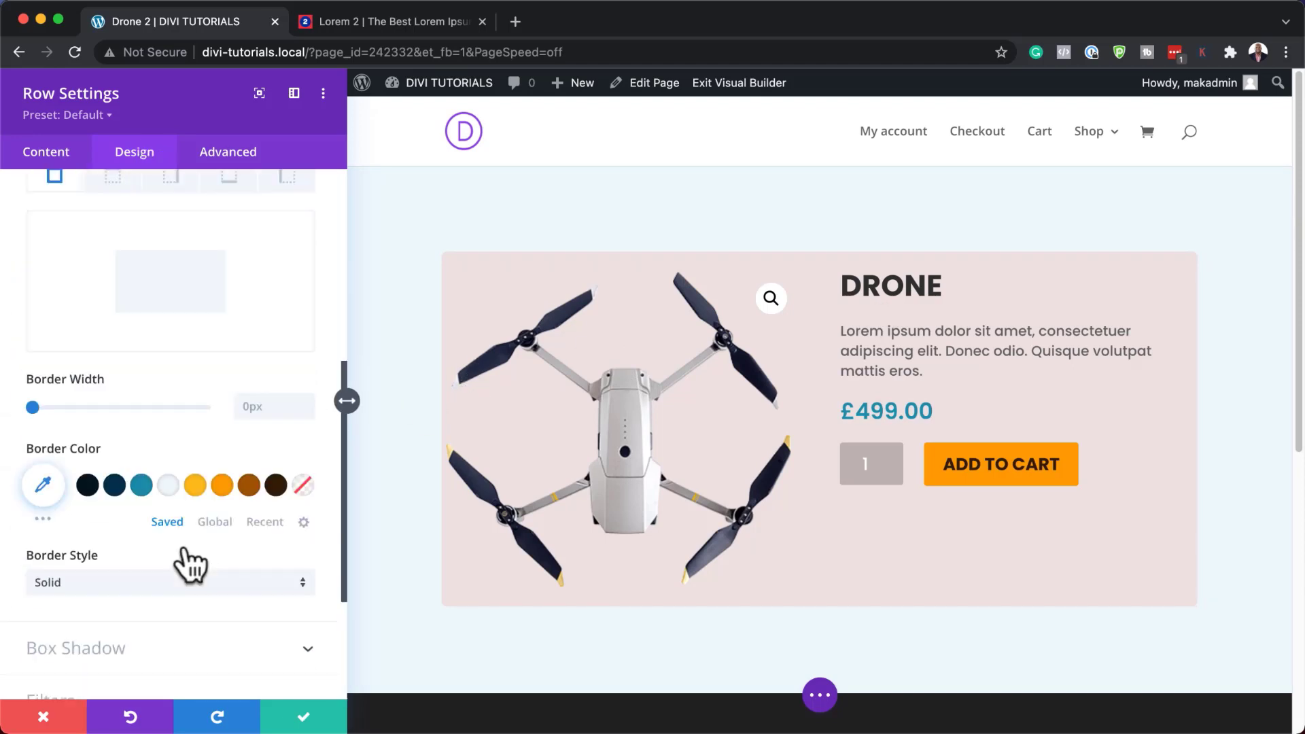
left_click(180, 284)
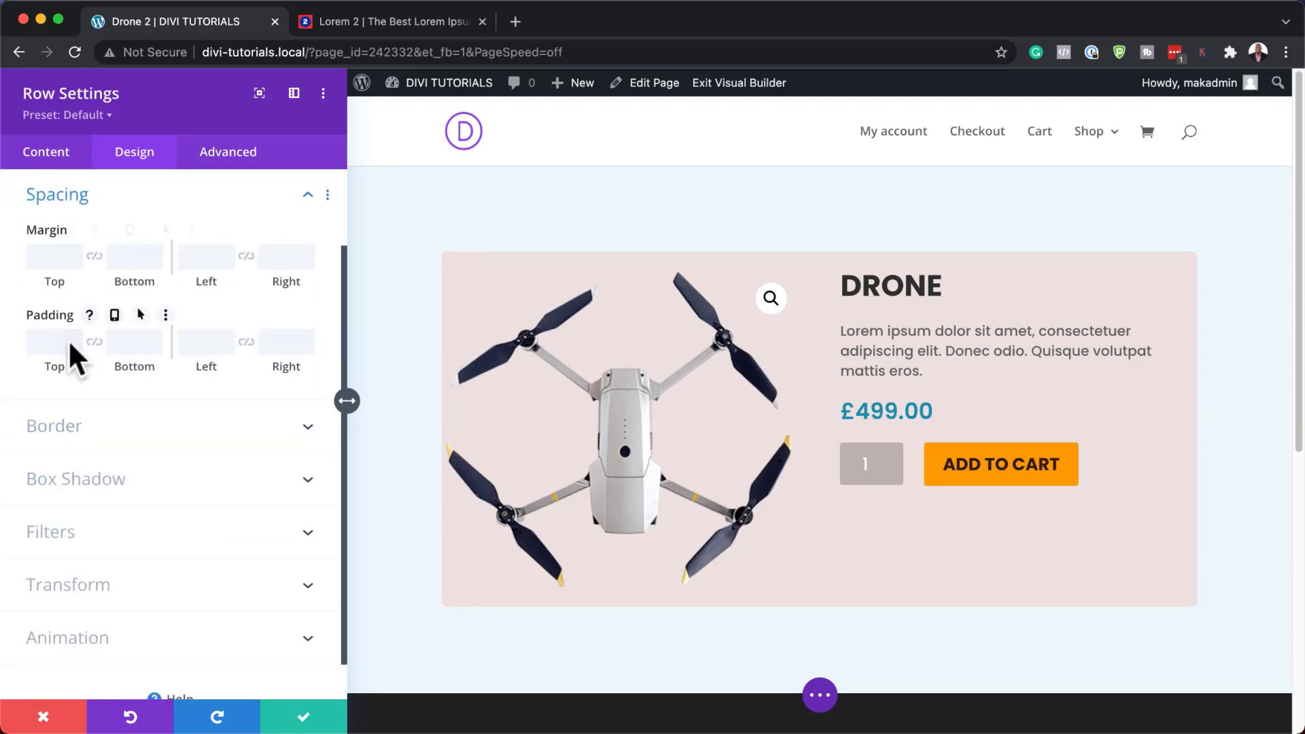
left_click(51, 336)
left_click(99, 344)
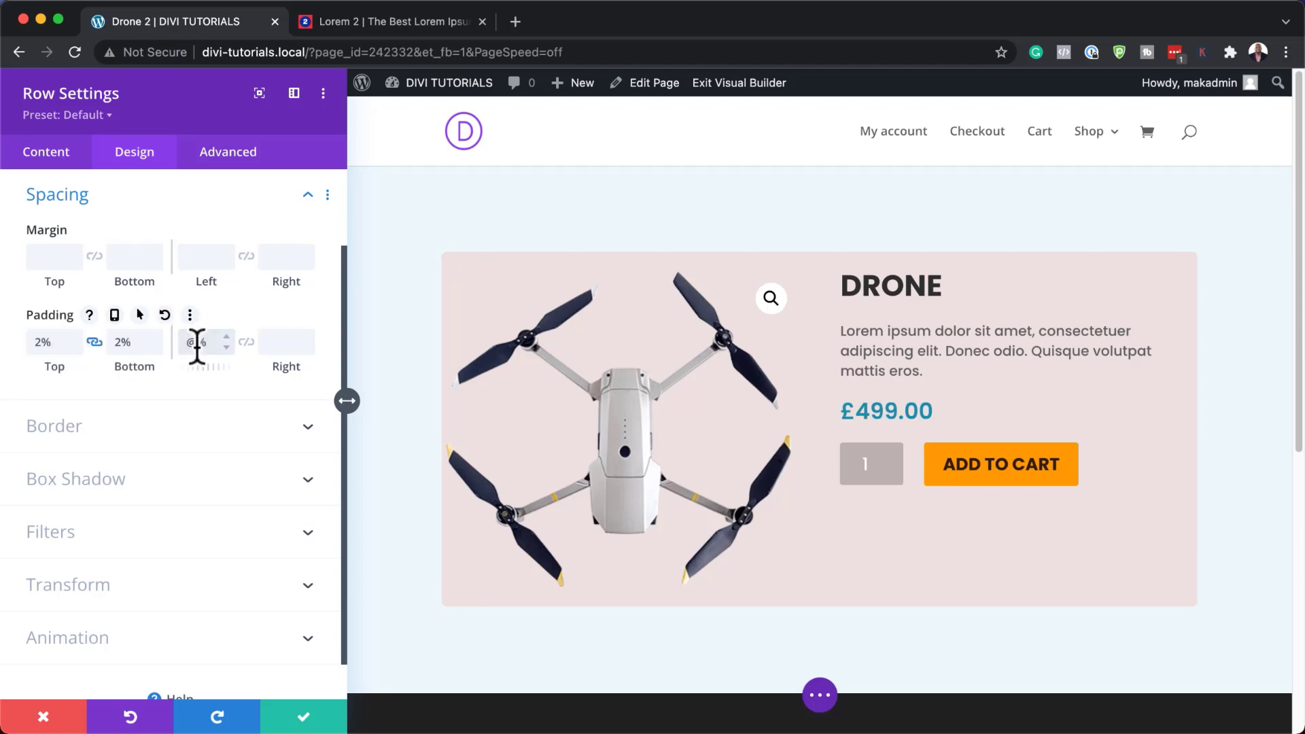
key("BackSpace")
type("2")
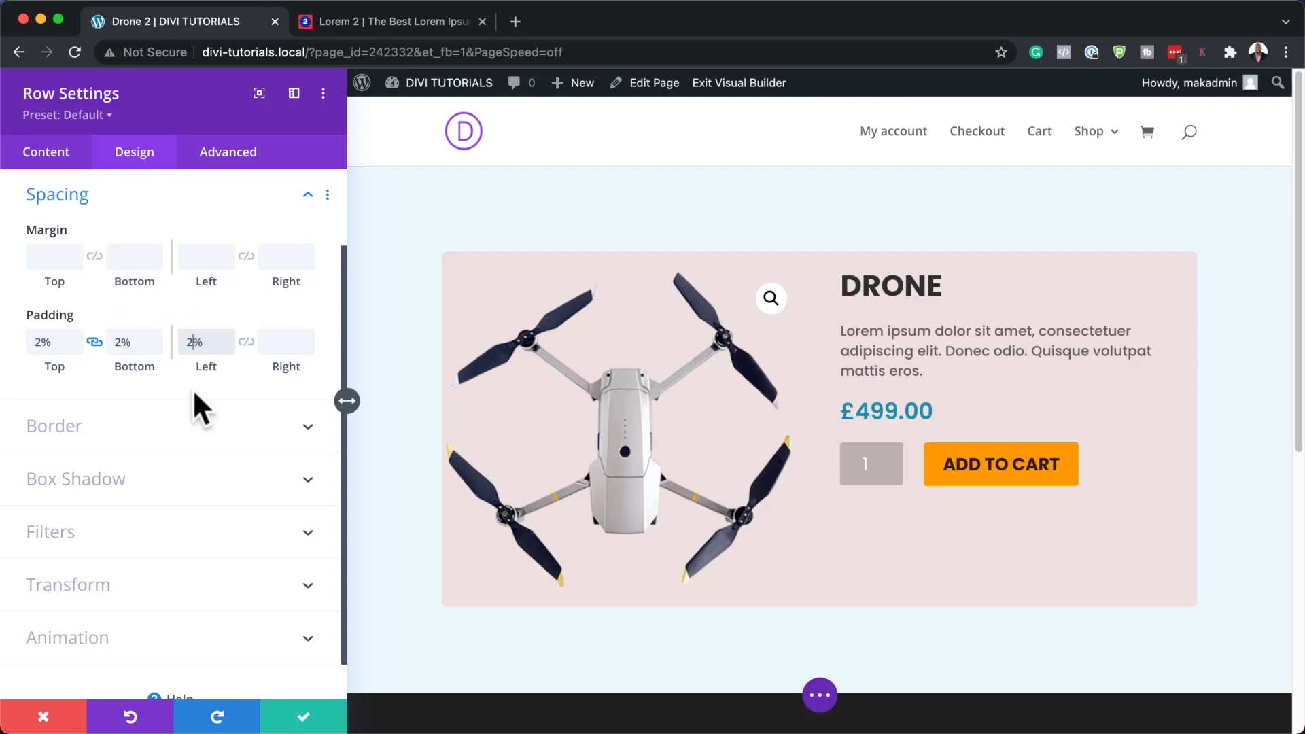
left_click(245, 341)
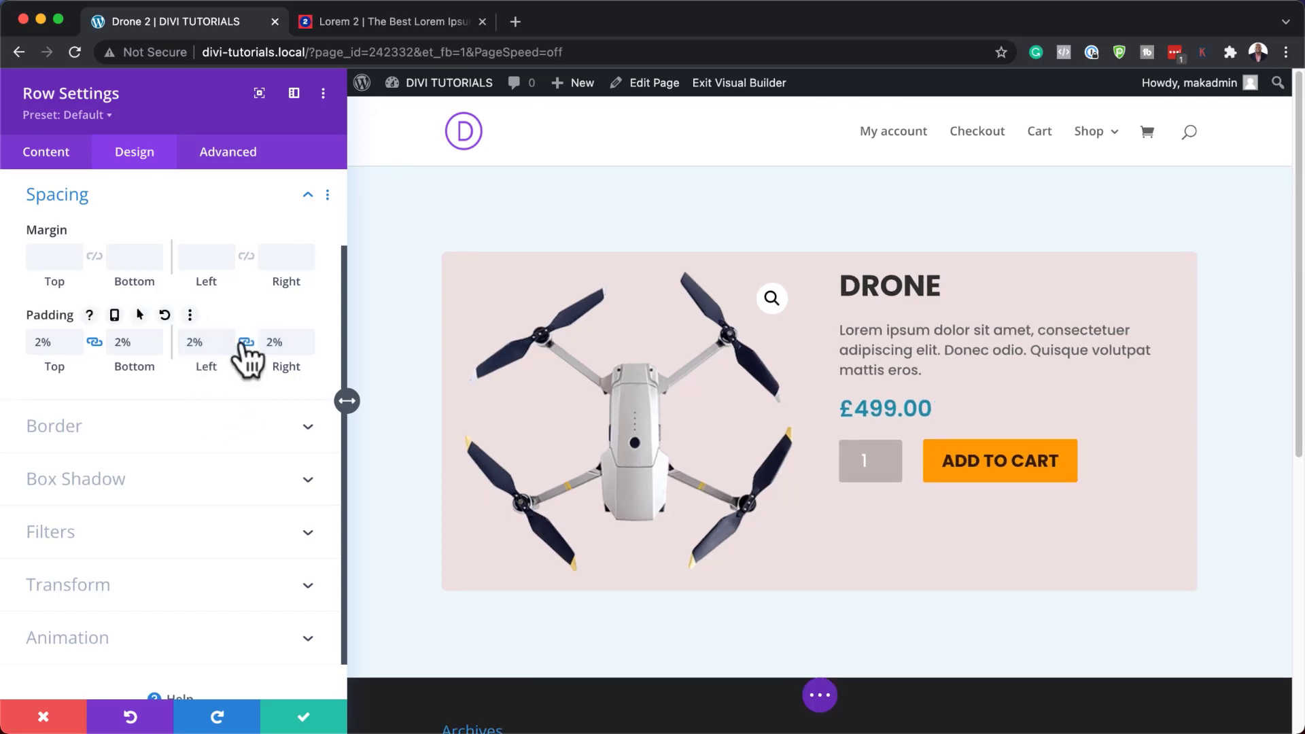
left_click(303, 717)
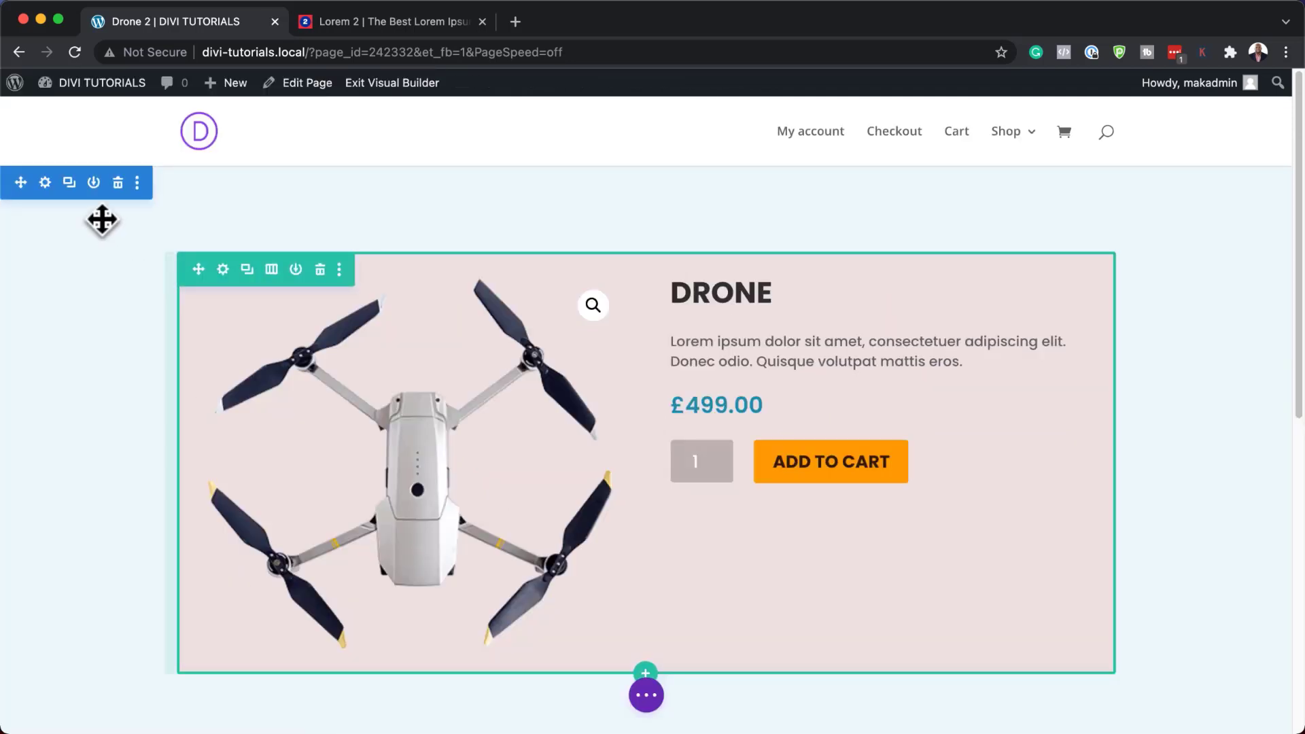
Switch the surrounding section's pale blue background to transparent and save the section.
left_click(45, 182)
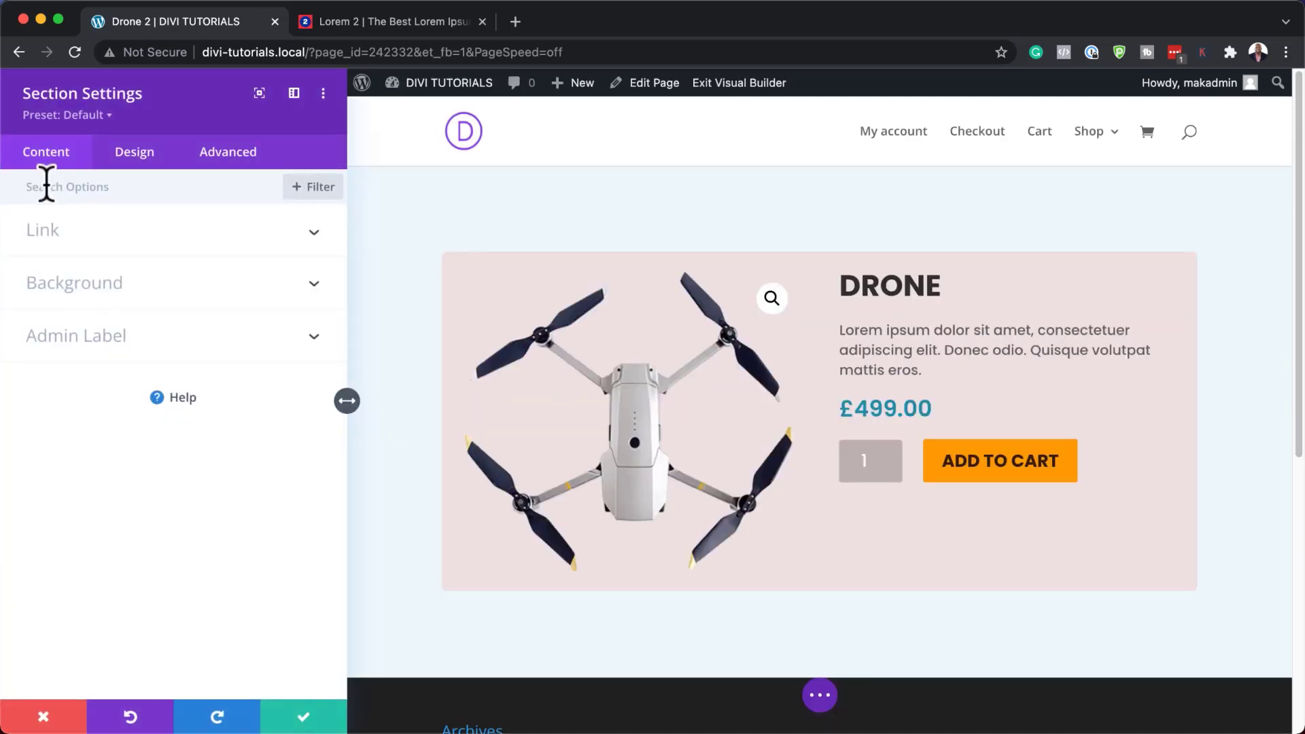
left_click(68, 284)
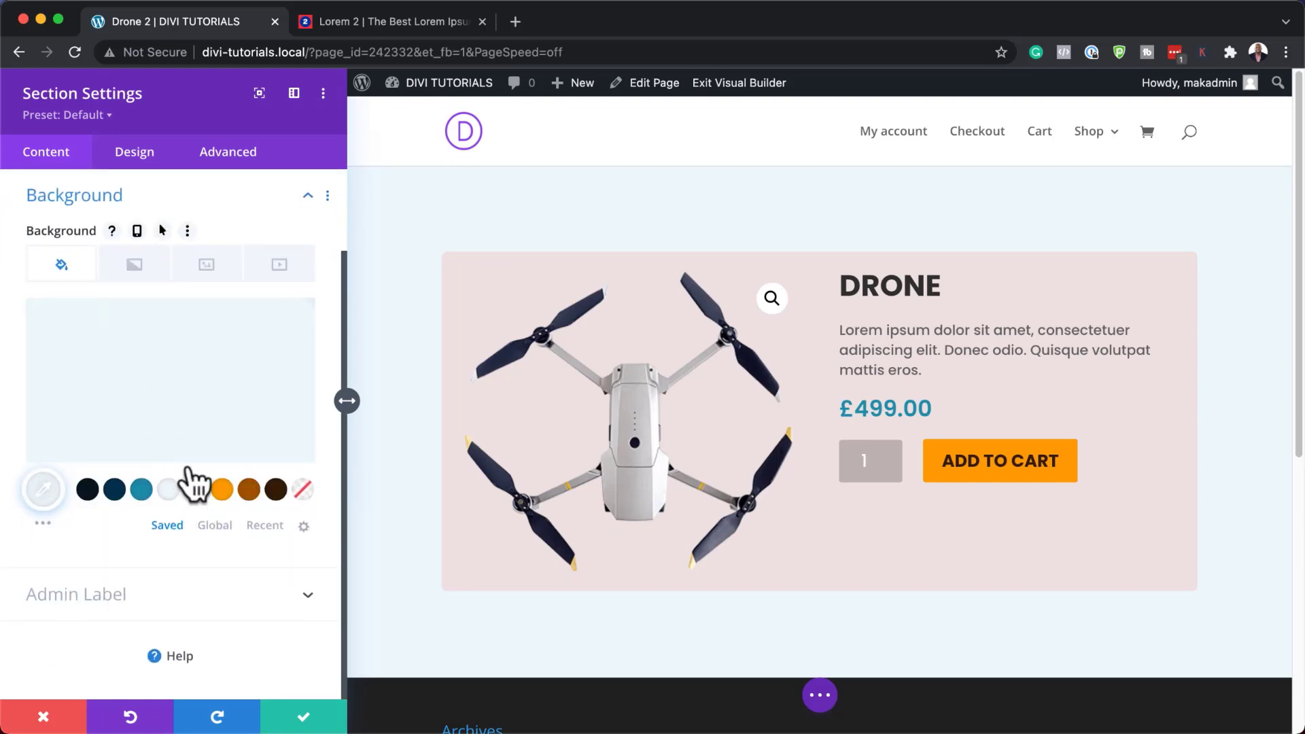
left_click(300, 489)
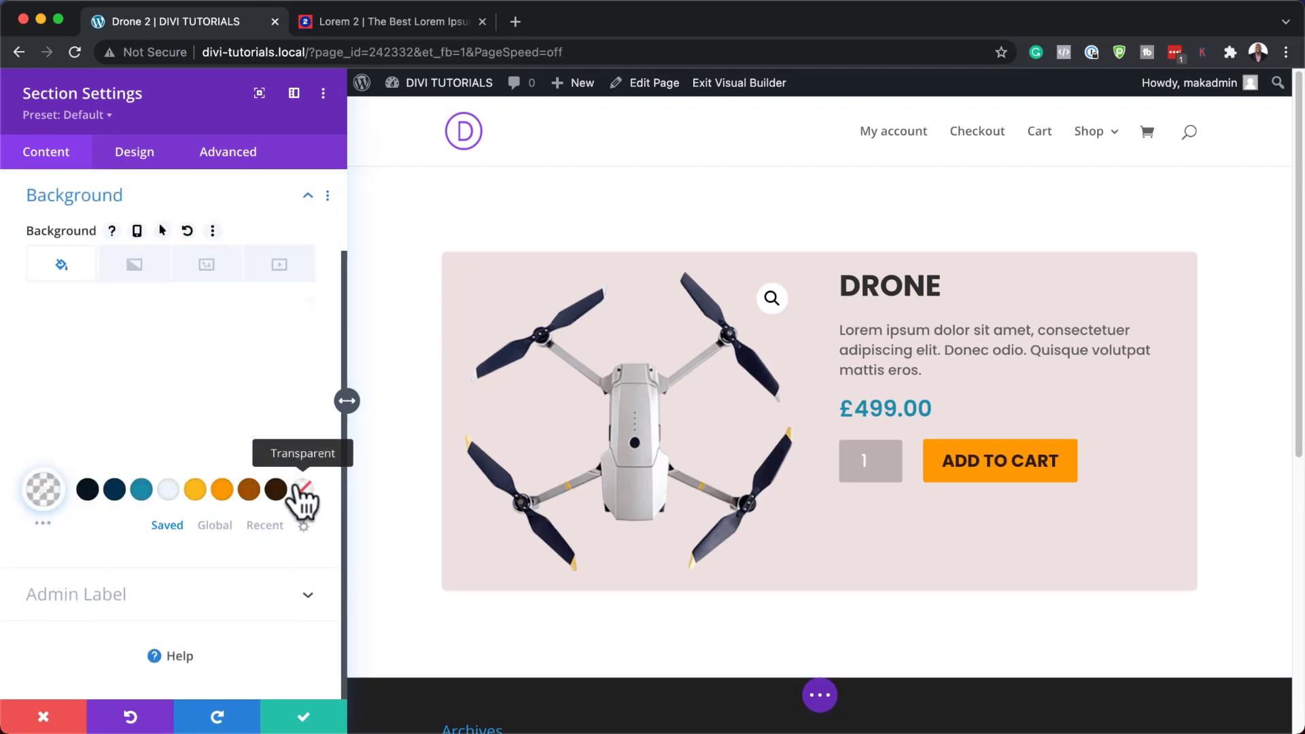
left_click(303, 720)
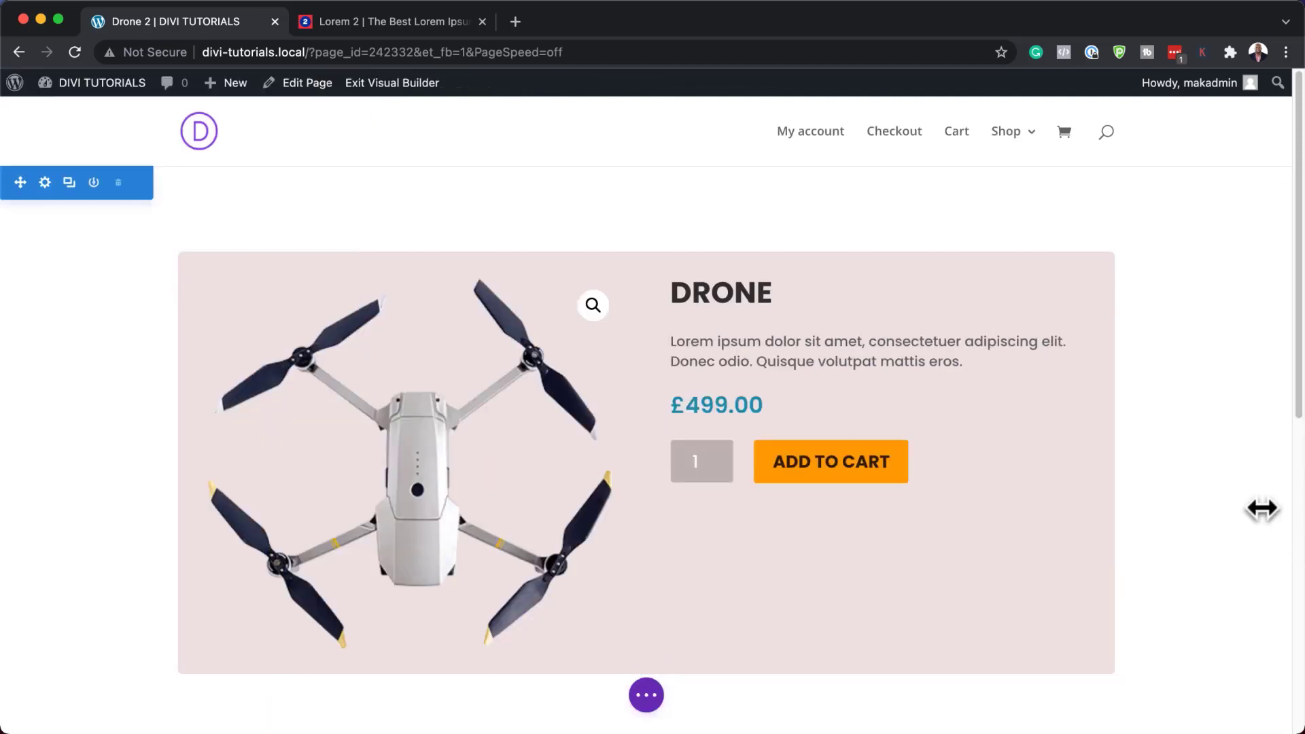